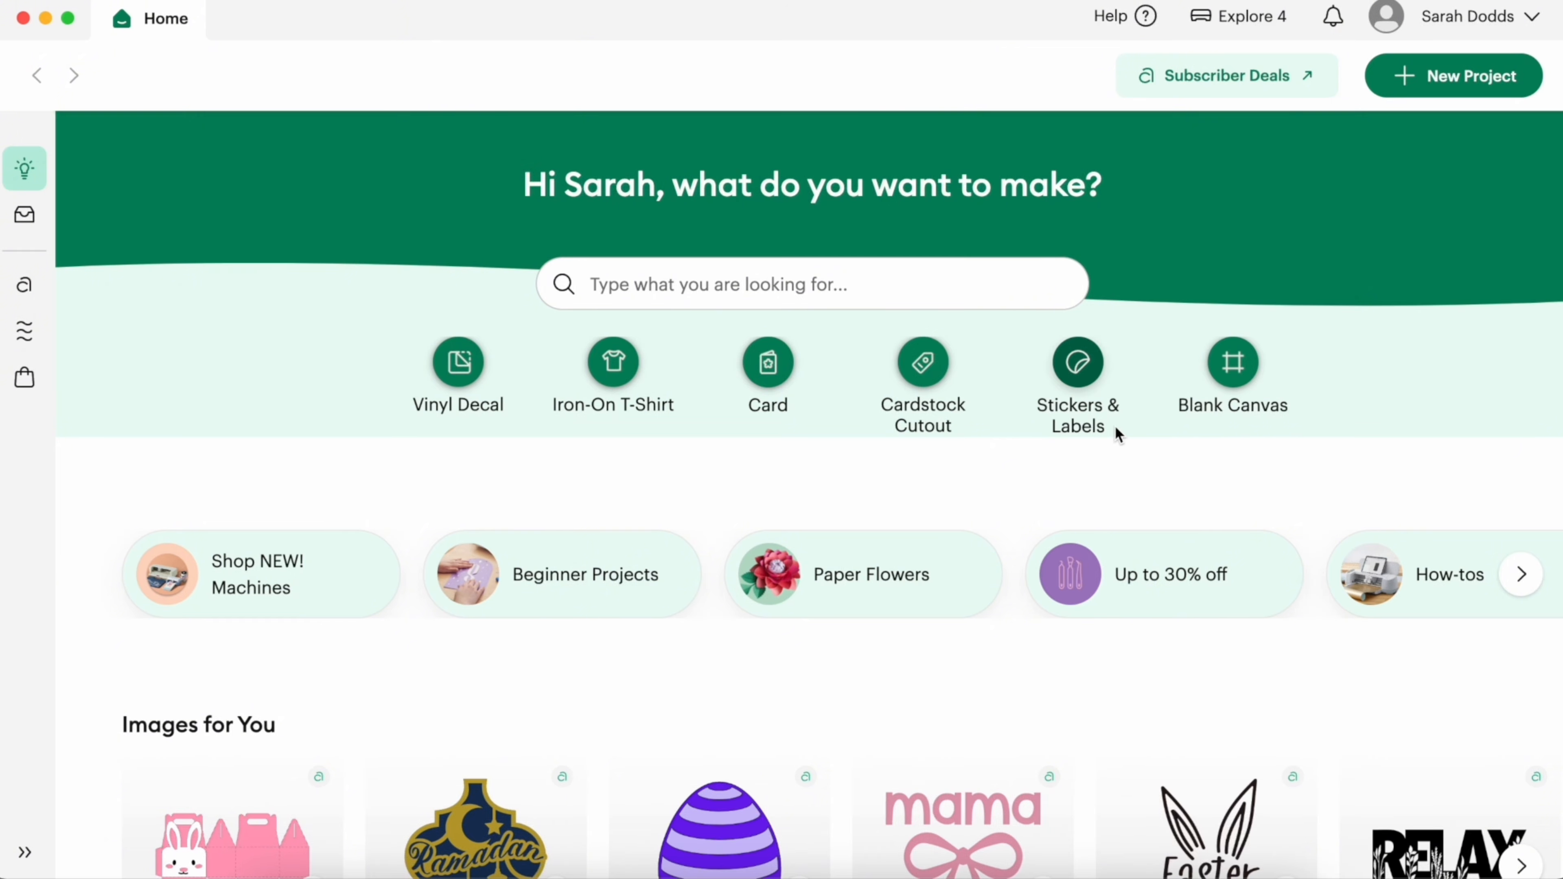
- Start a new Stickers & Labels project
left_click(1065, 364)
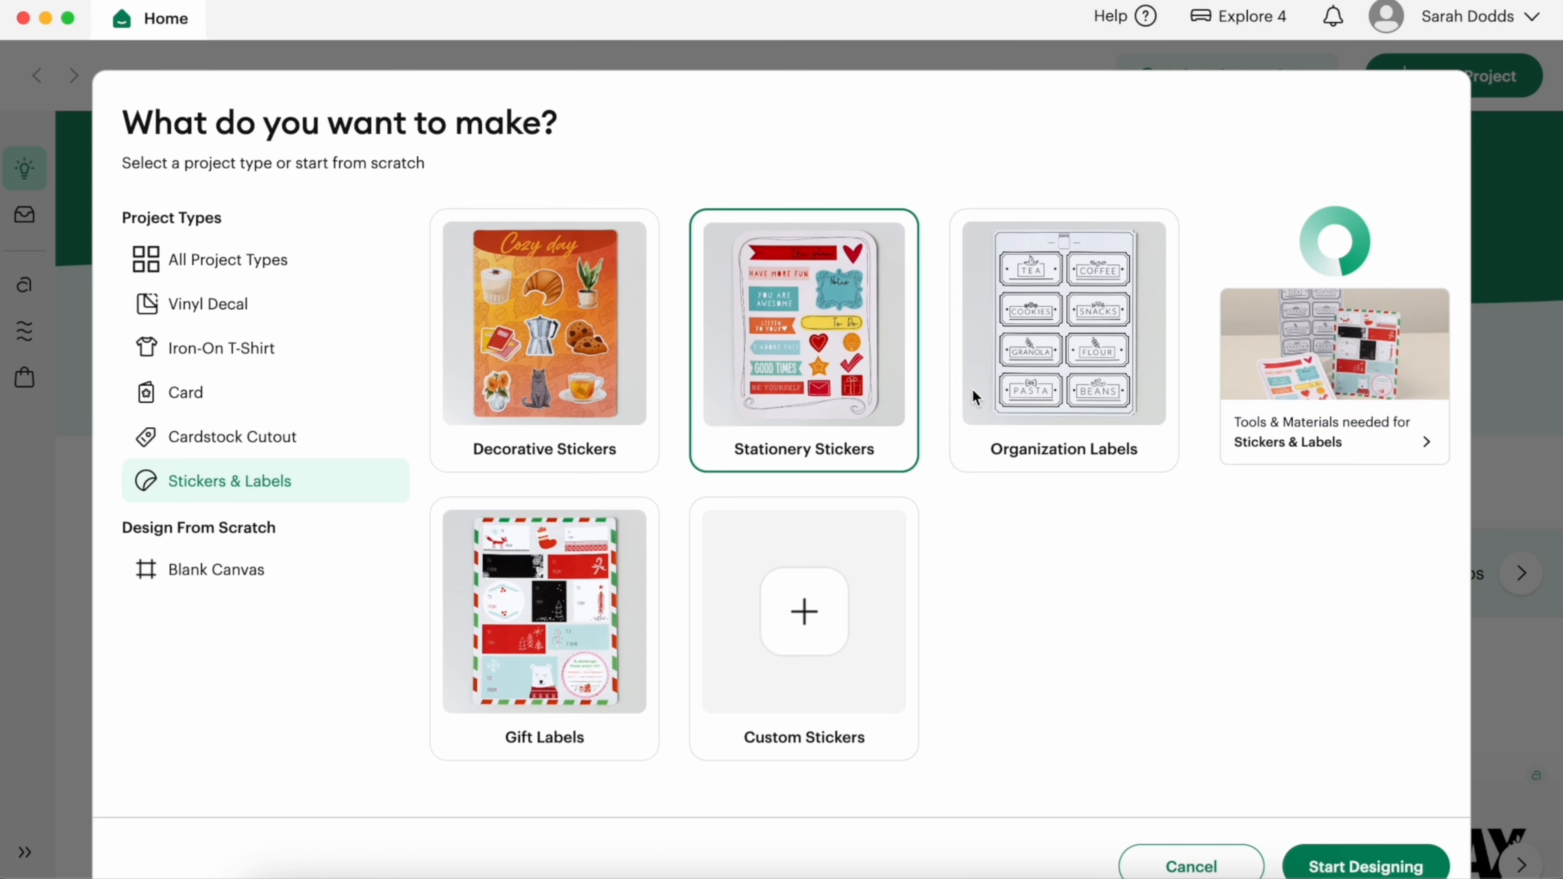
left_click(1409, 865)
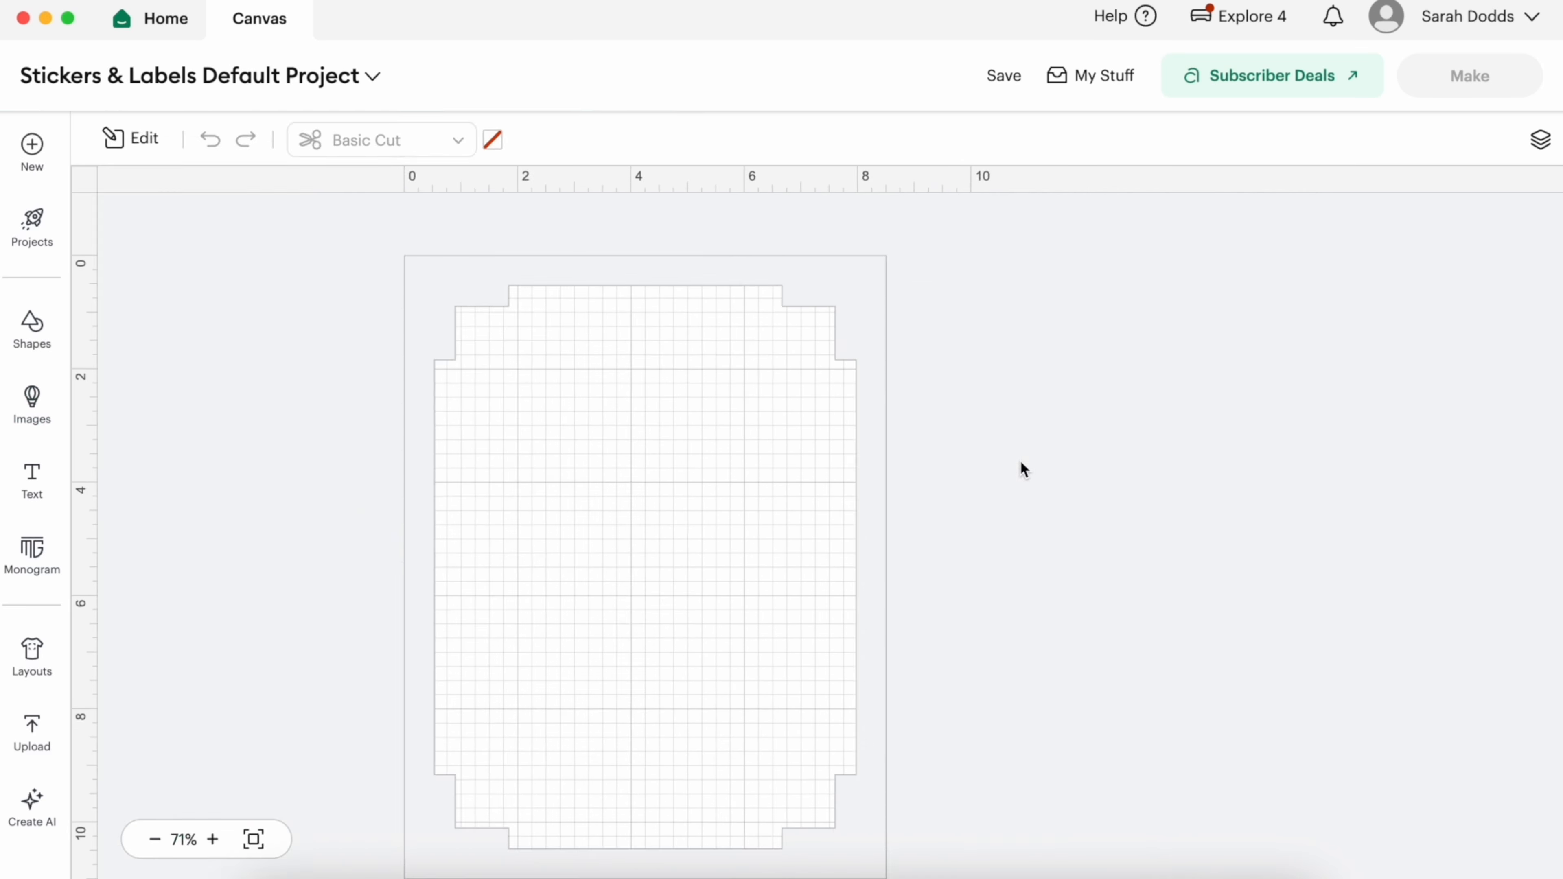
scroll(1112, 598, "down", 1)
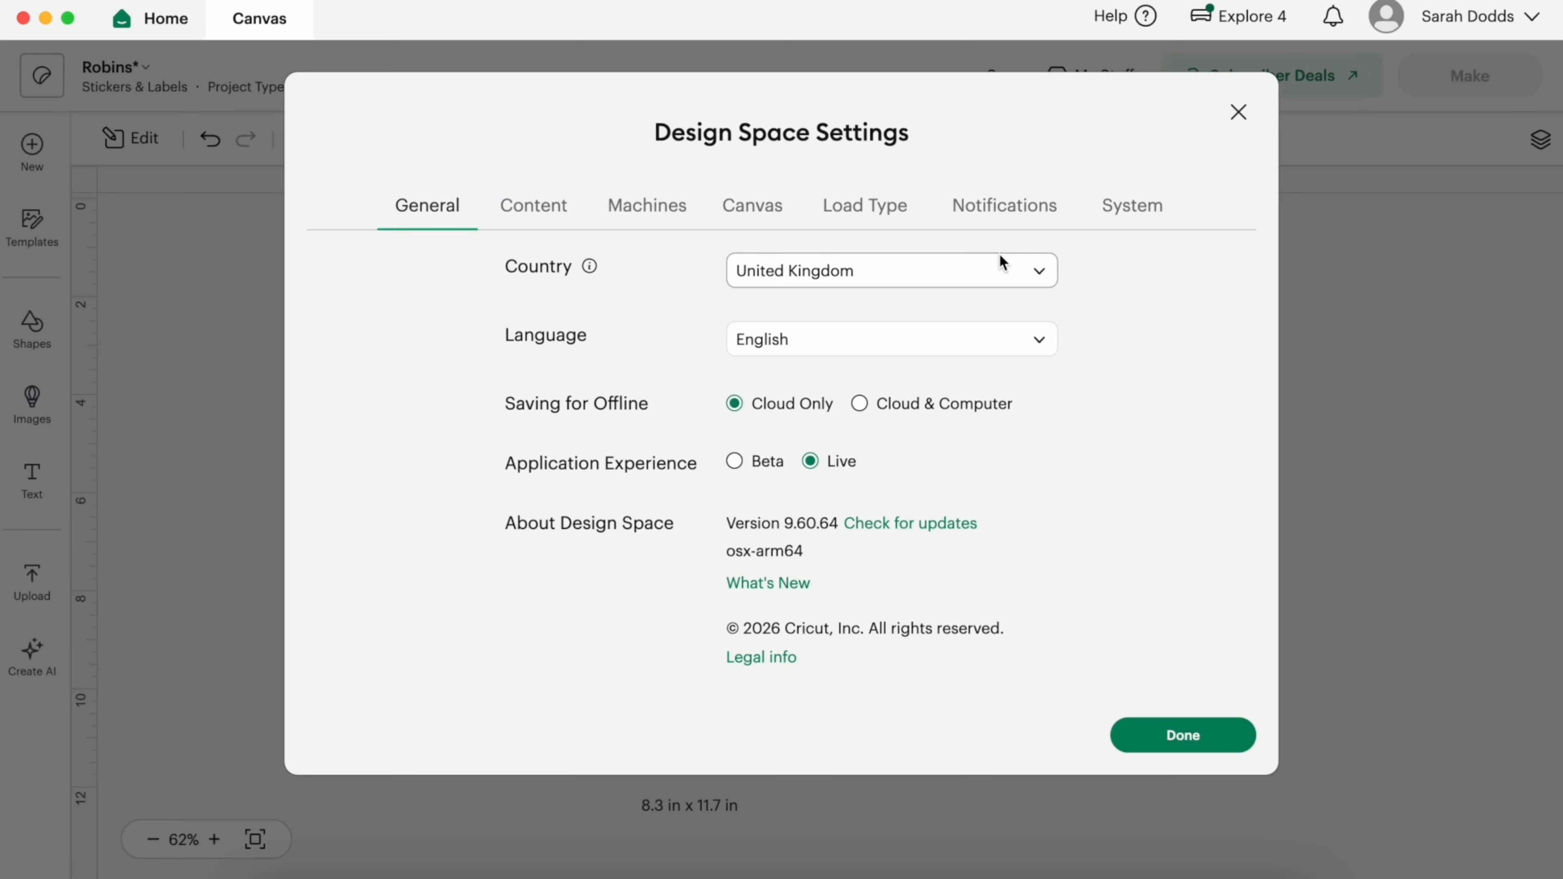
- Set the Print Then Cut page size to 8.5 in x 11 in (Letter) and start a new Custom Stickers project
left_click(883, 218)
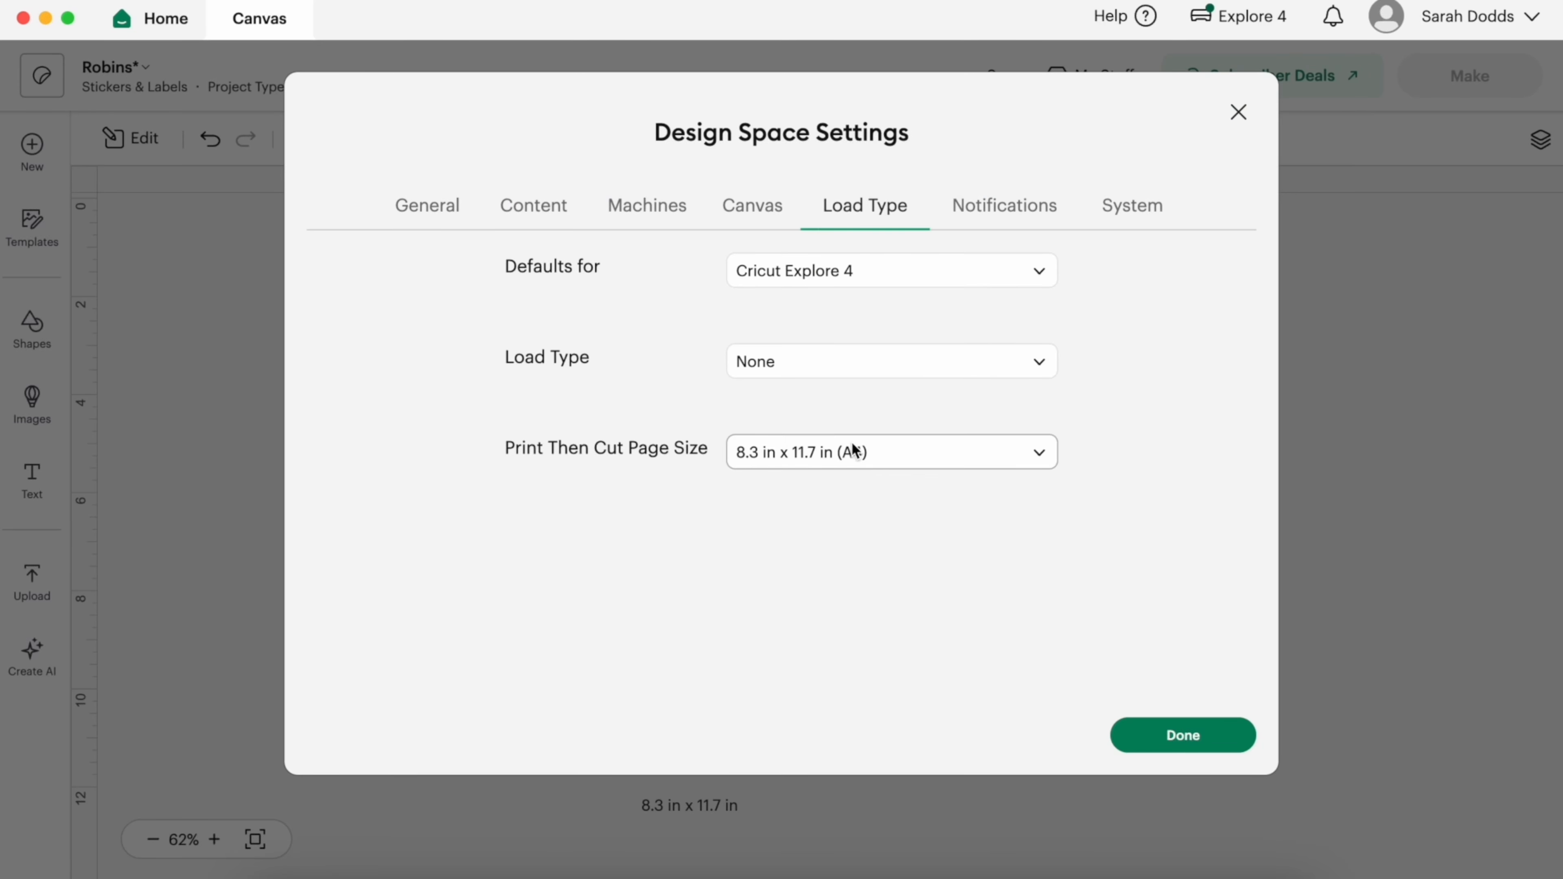
left_click(848, 456)
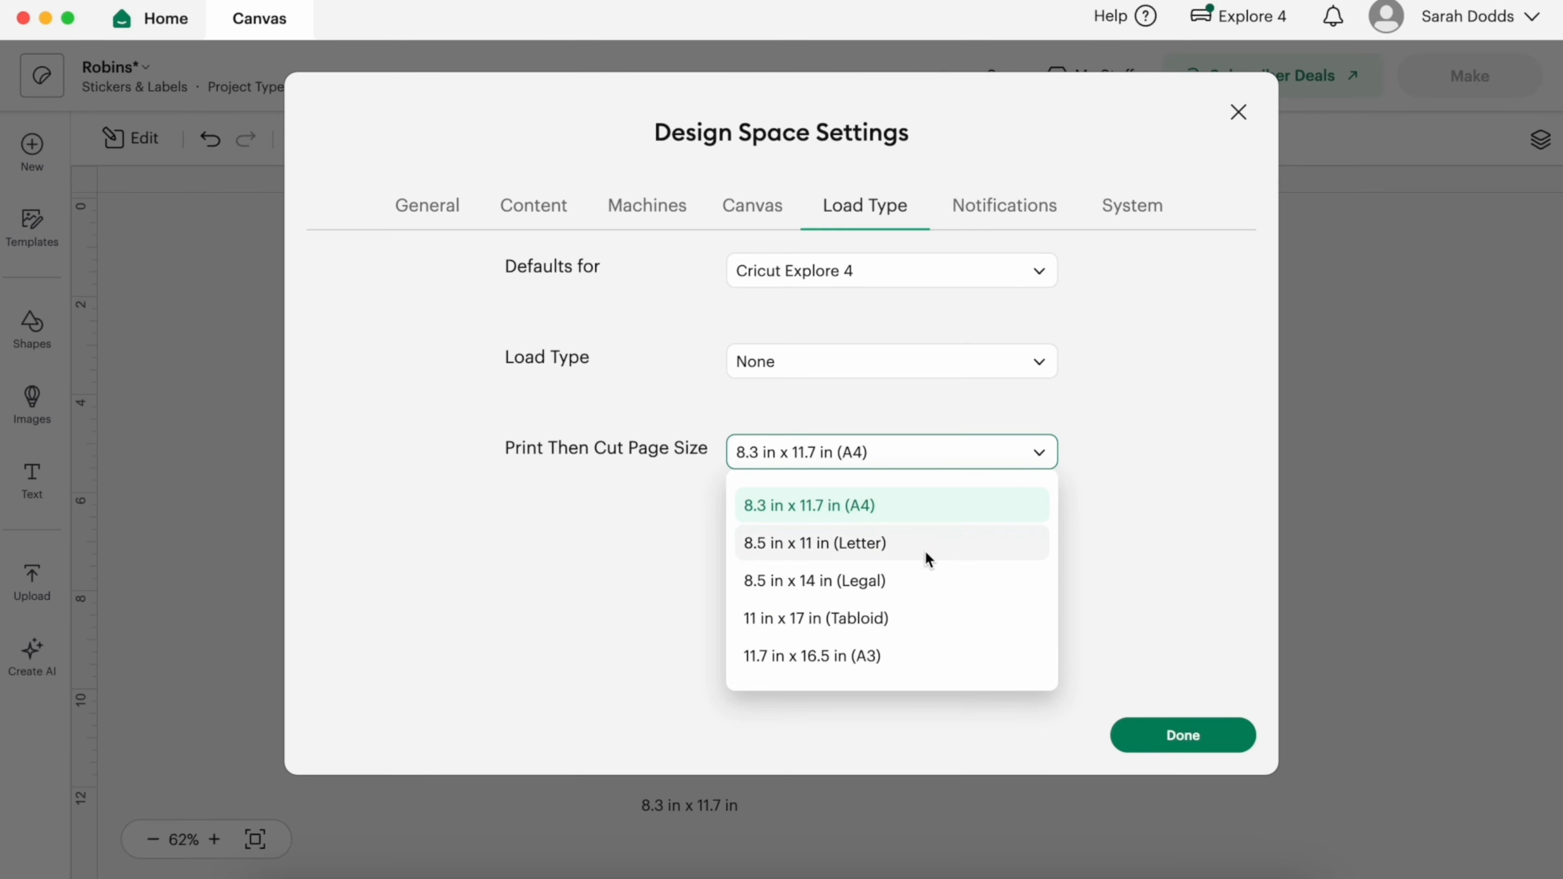
left_click(907, 548)
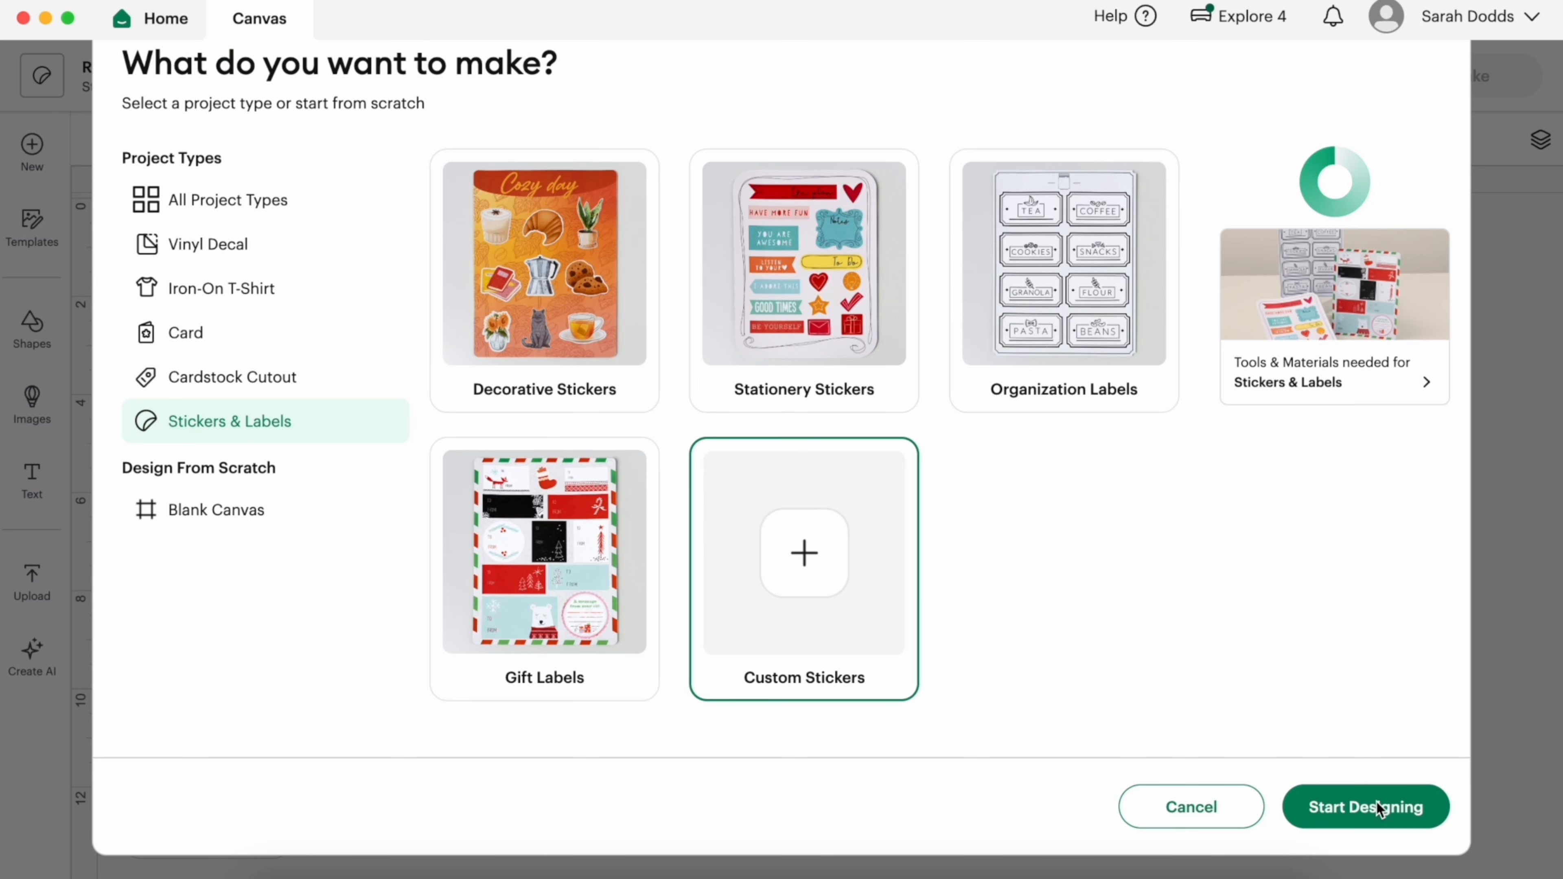
left_click(1376, 805)
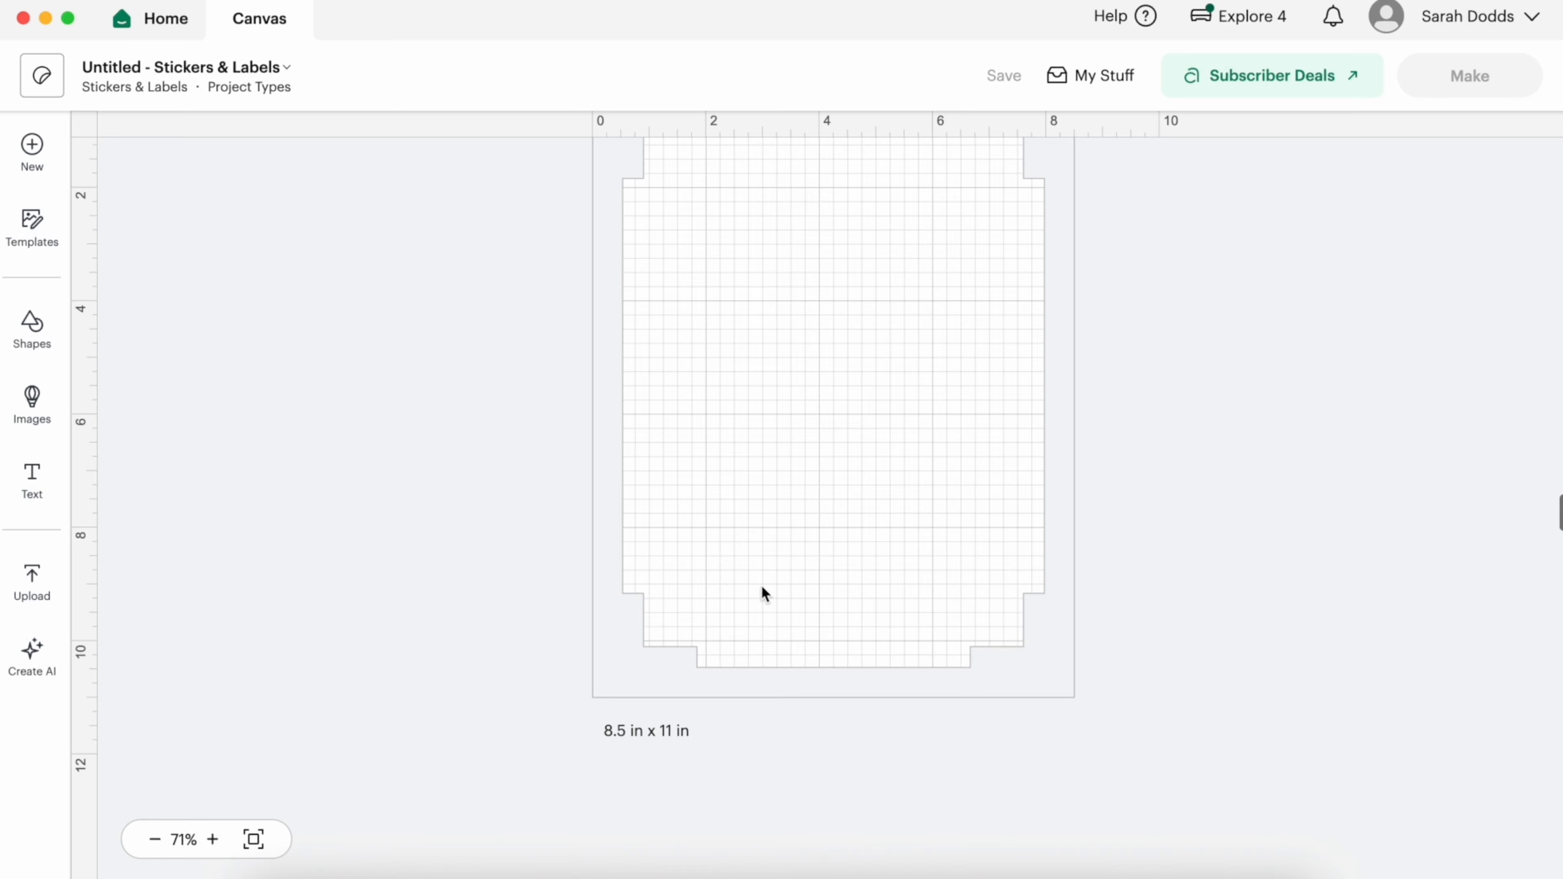
- Insert the image of three coloured rabbits and scale it down to about 6.09 × 2.57 in
left_click(32, 399)
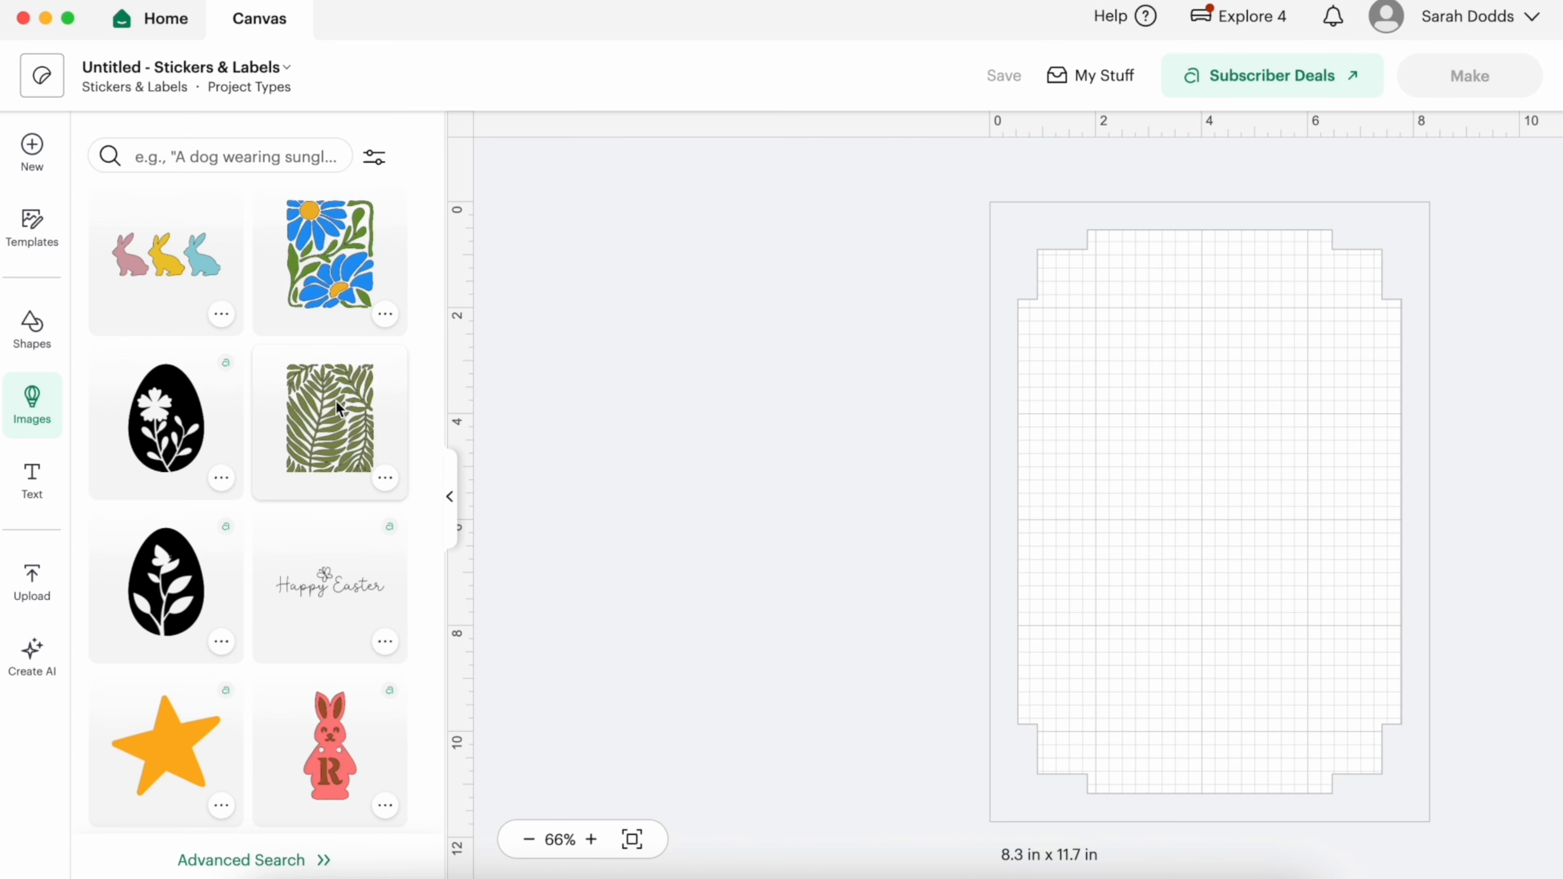
scroll(336, 400, "down", 3)
scroll(336, 400, "up", 3)
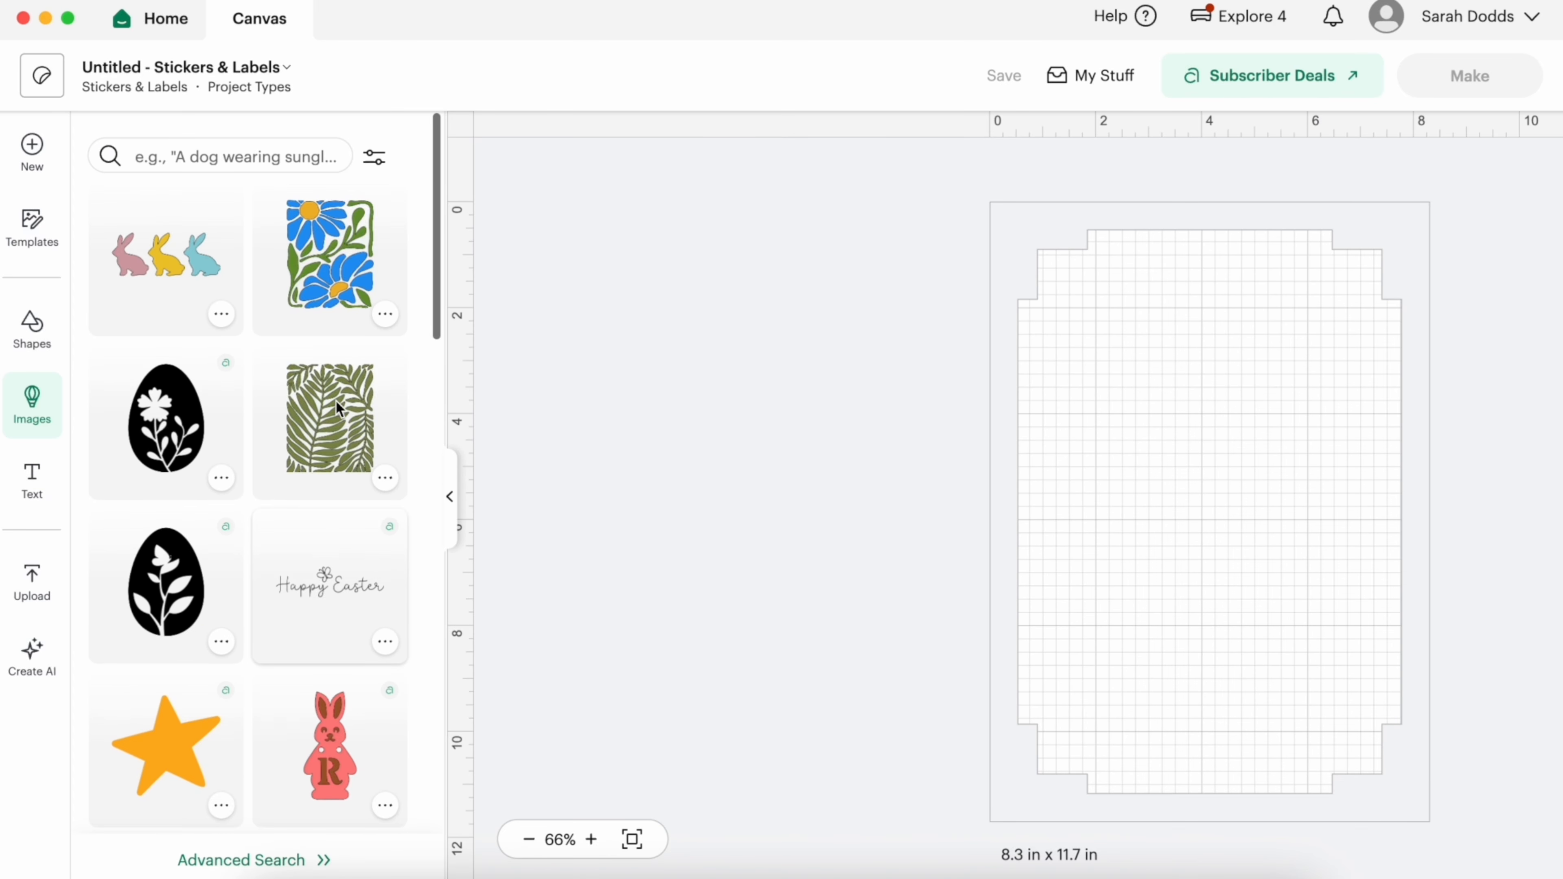
left_click(138, 302)
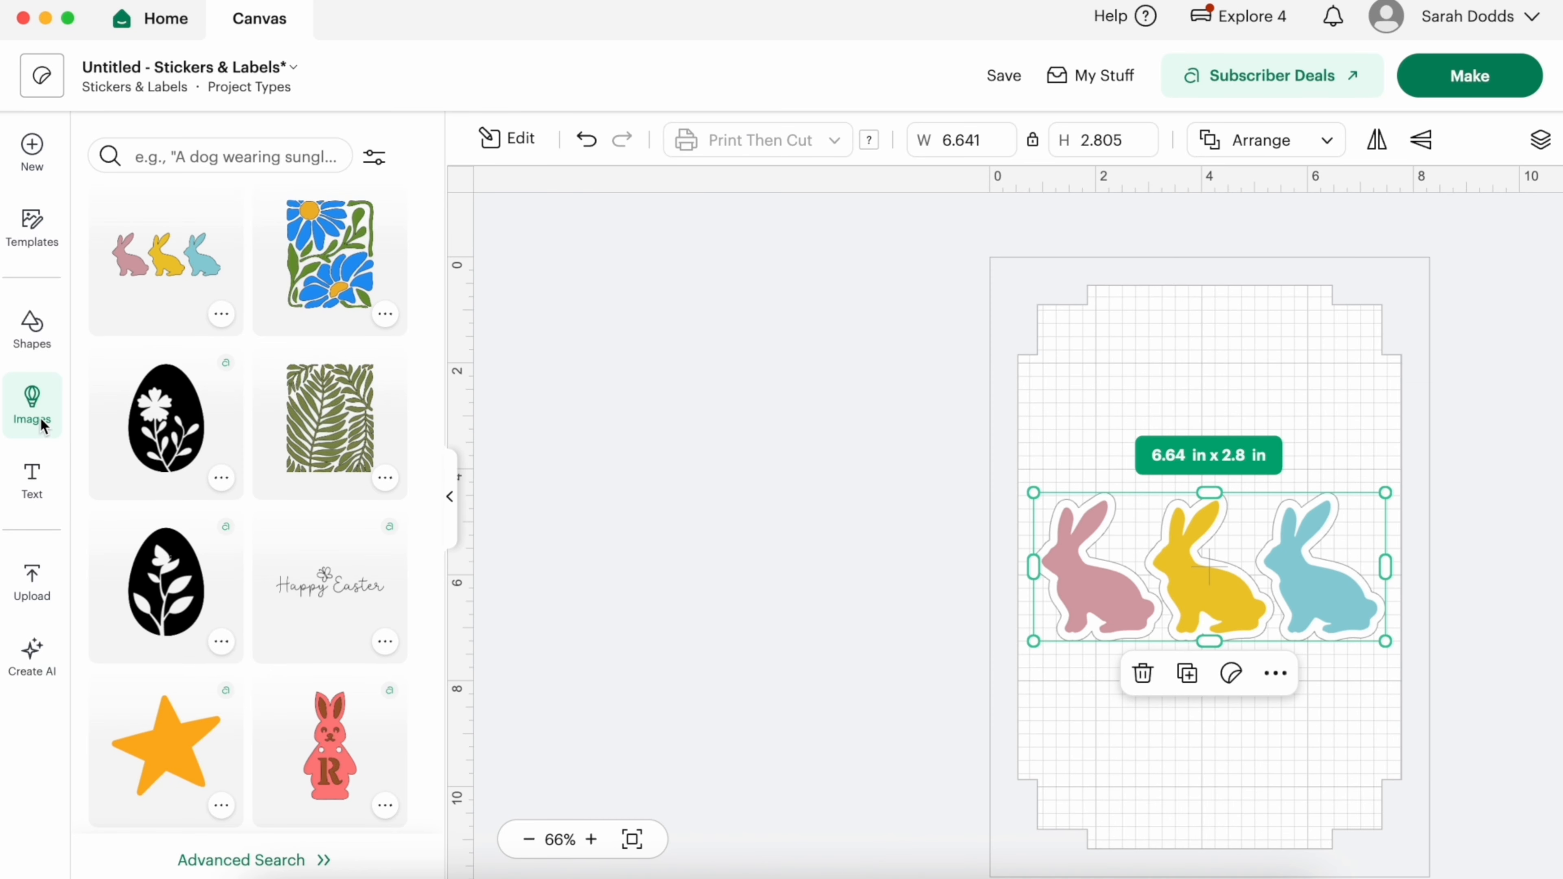
left_click(40, 416)
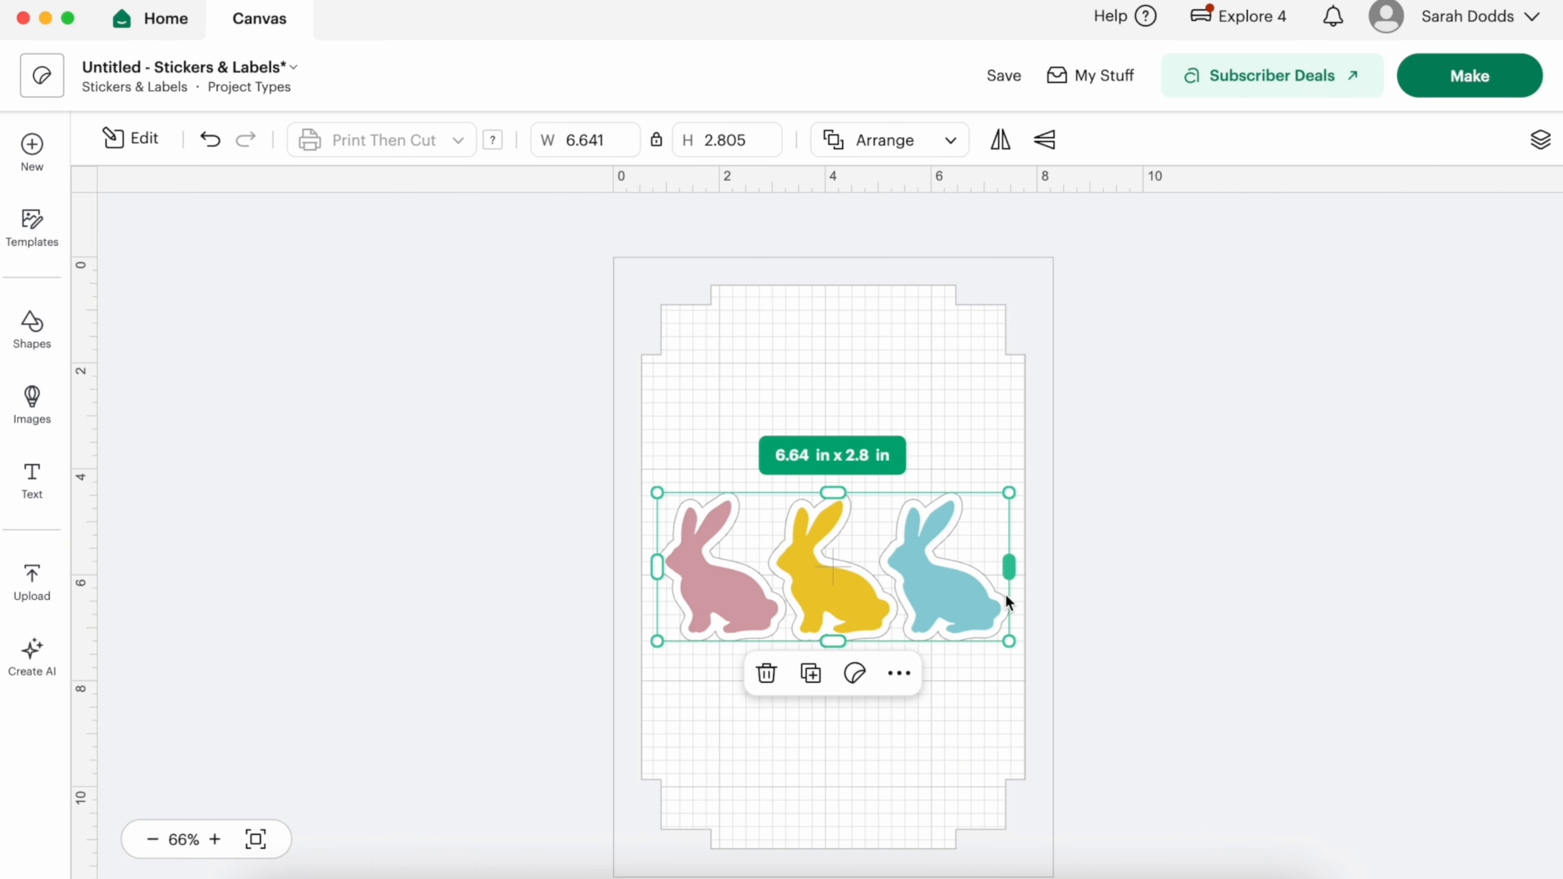
scroll(997, 586, "down", 1)
left_click_drag(1009, 624, 929, 585)
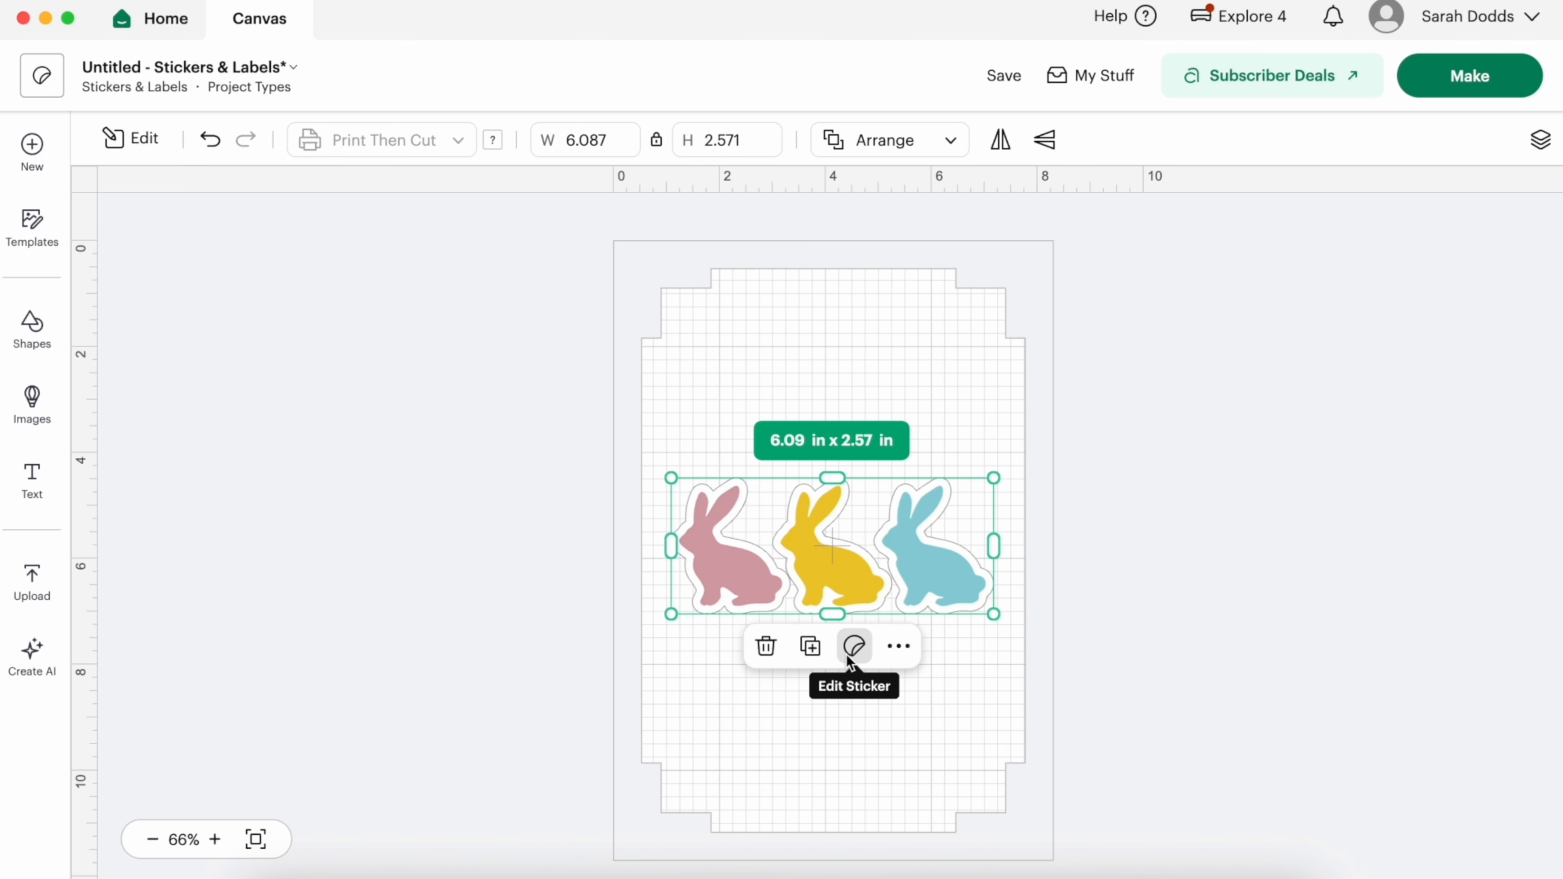
- Open the rabbits' sticker settings and switch the border off and back on
left_click(855, 648)
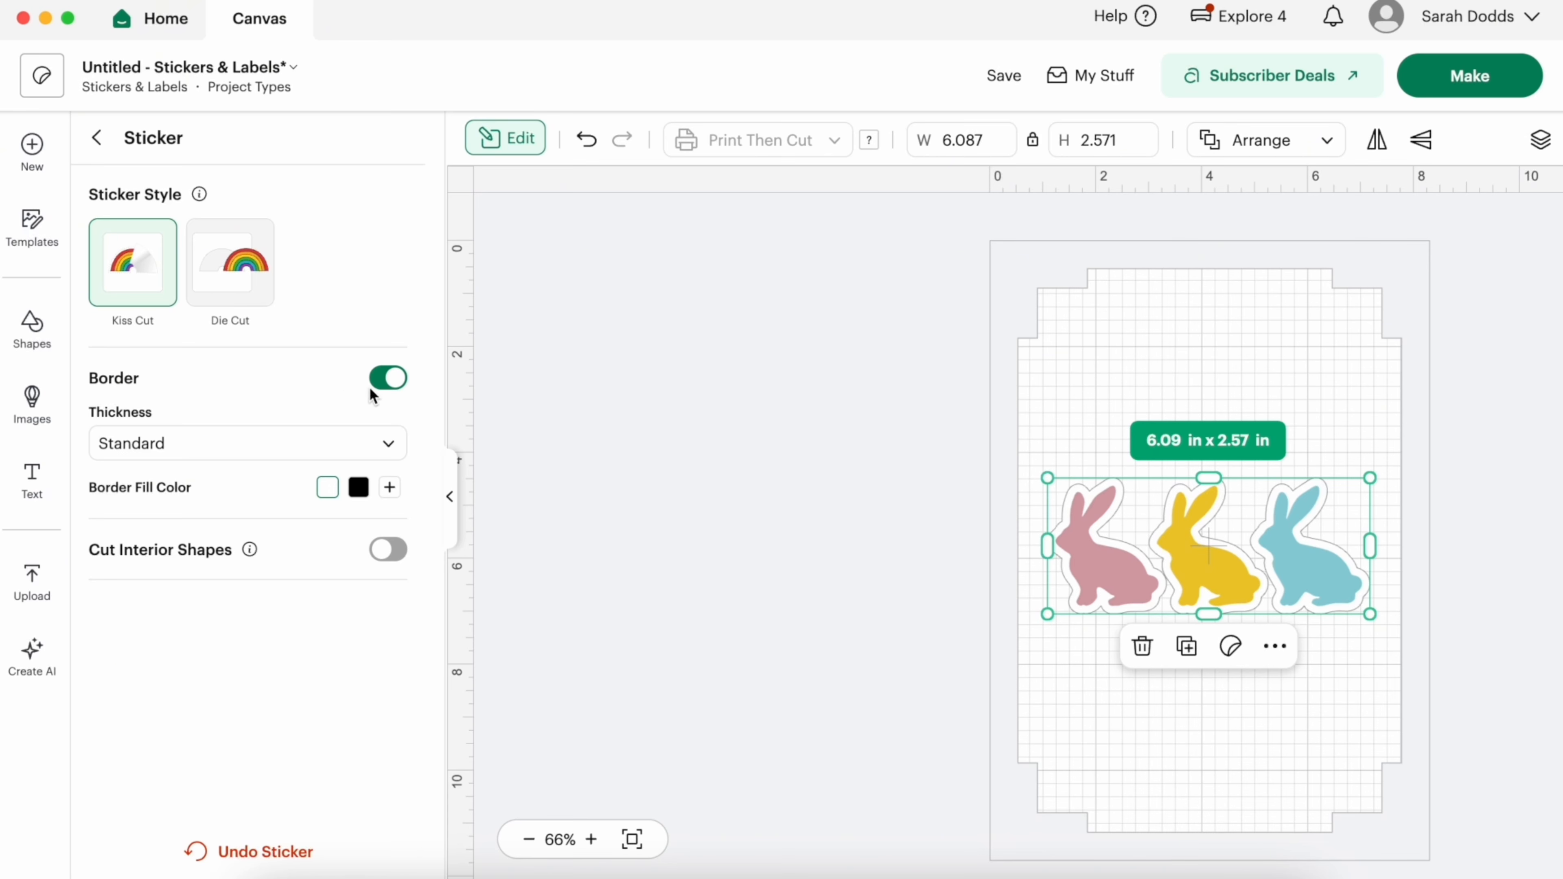
left_click(384, 388)
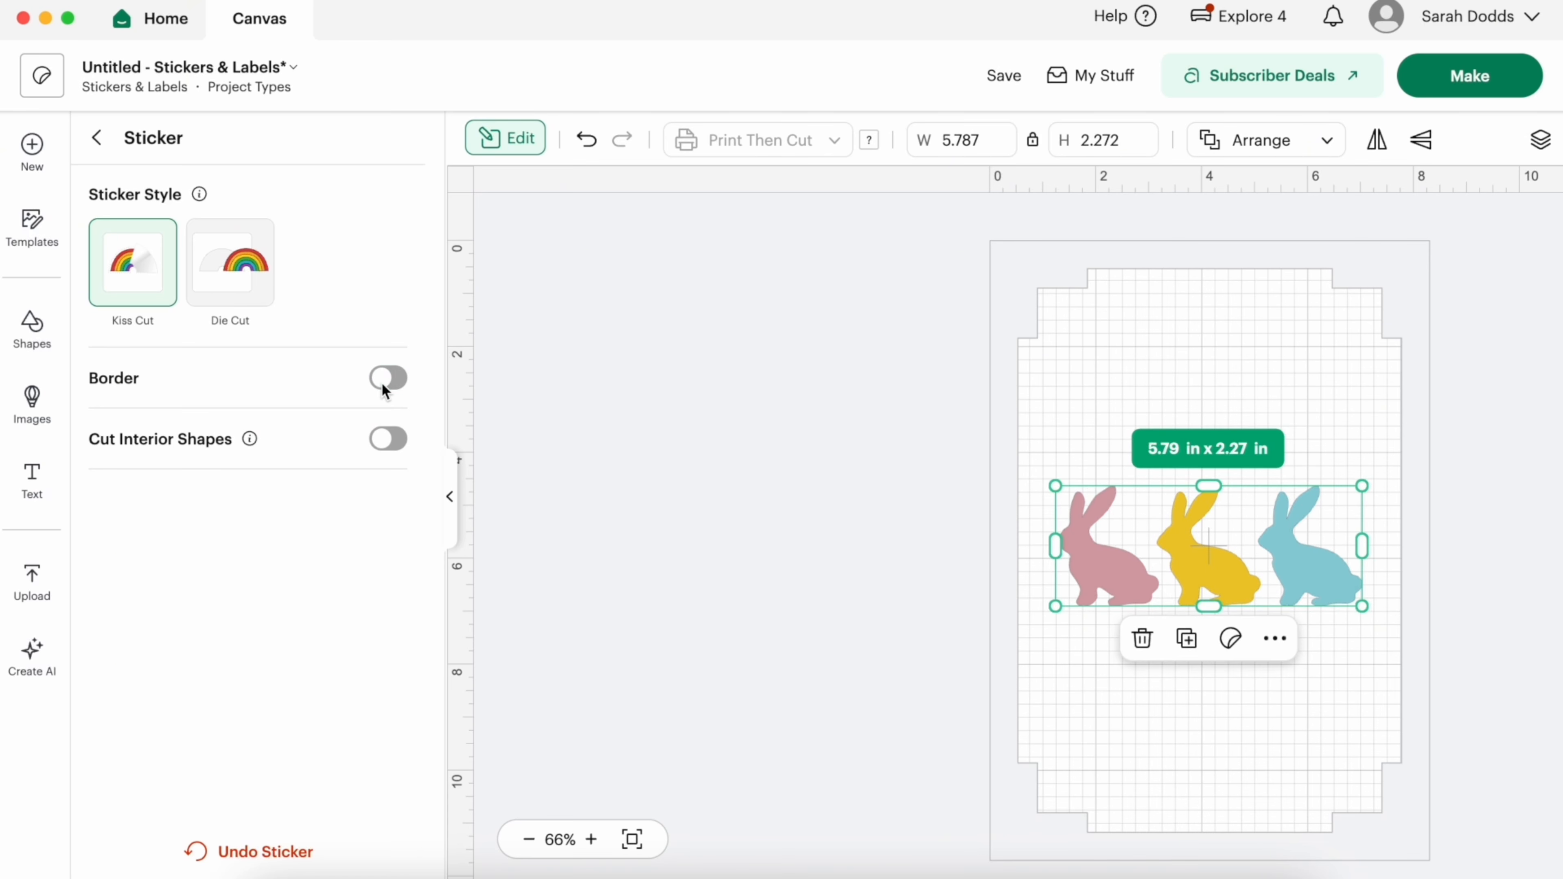
left_click(399, 379)
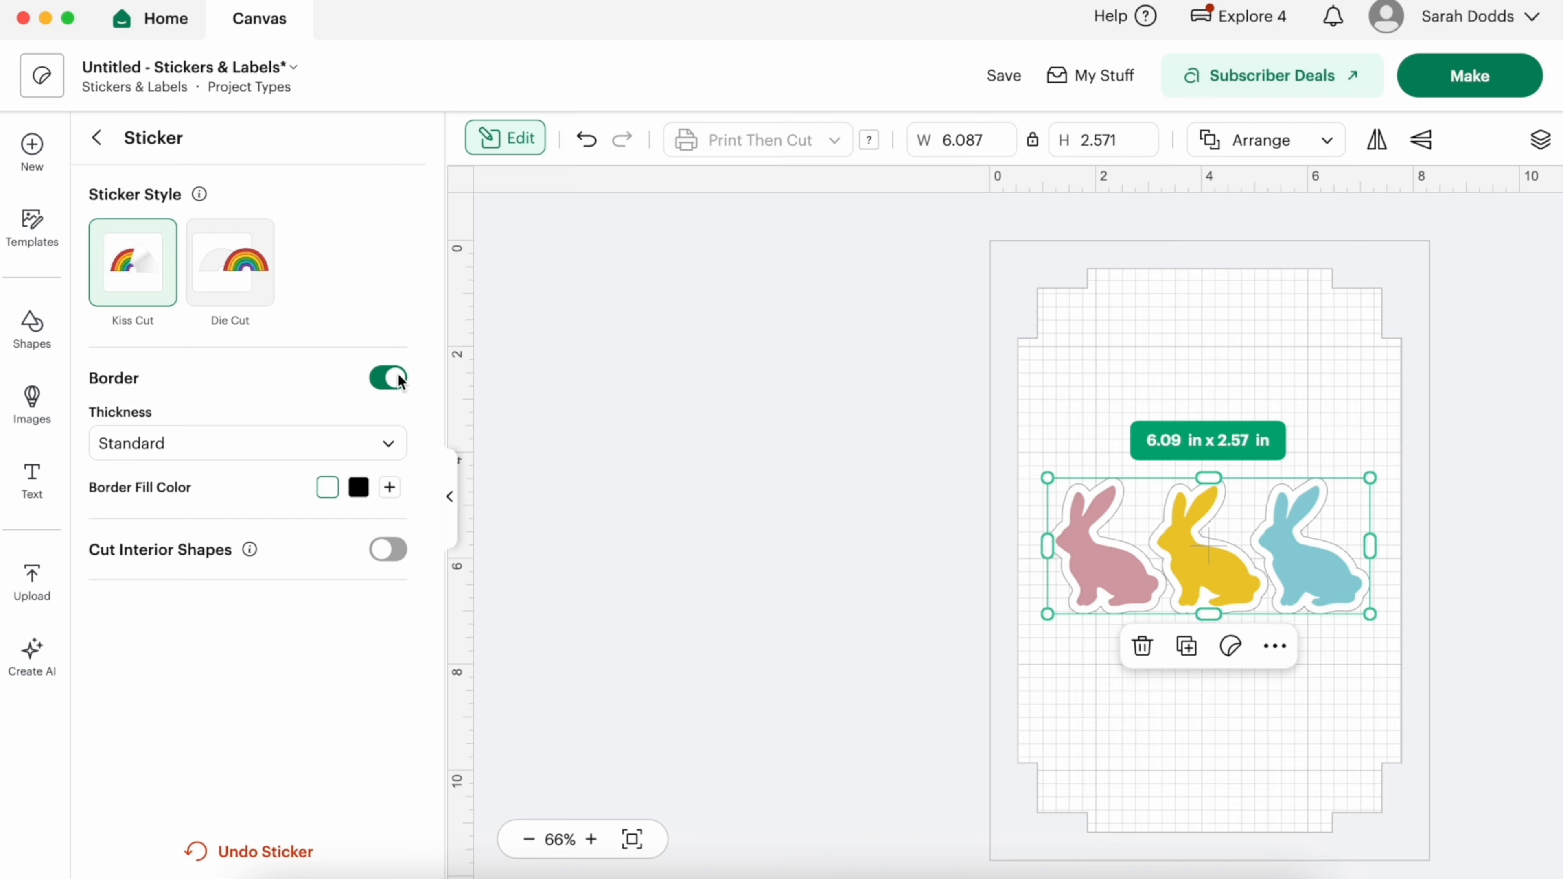
- Give the rabbits' sticker border a Custom thickness of 0.175 in and a light green fill
left_click(360, 444)
left_click(285, 504)
left_click(394, 521)
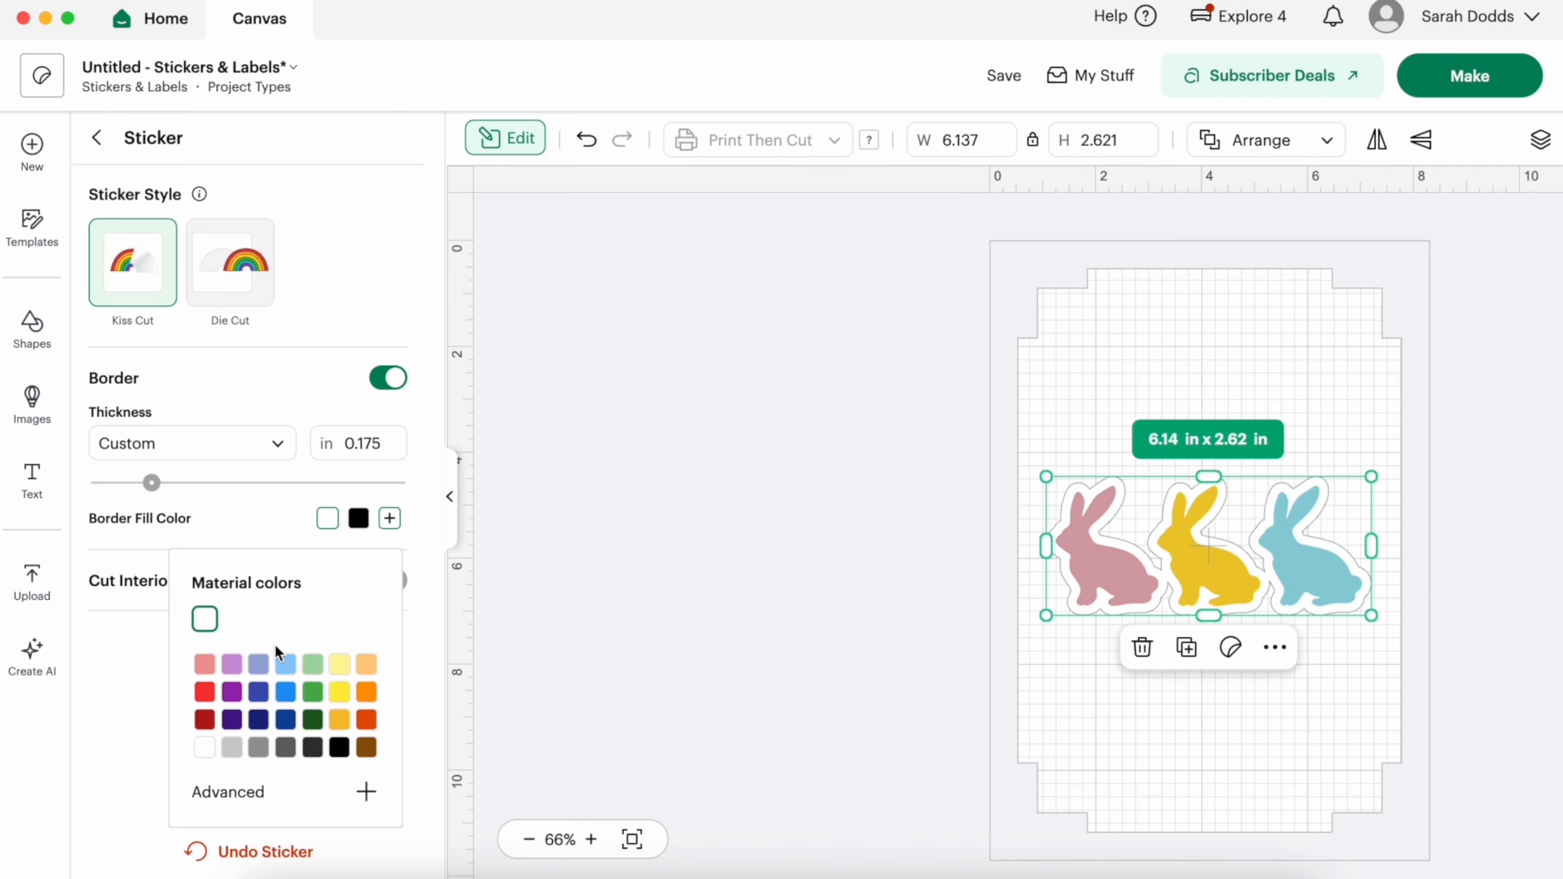
left_click(310, 663)
- Change the rabbits' sticker style to Die Cut and turn off Easy Peel Edge
left_click(241, 294)
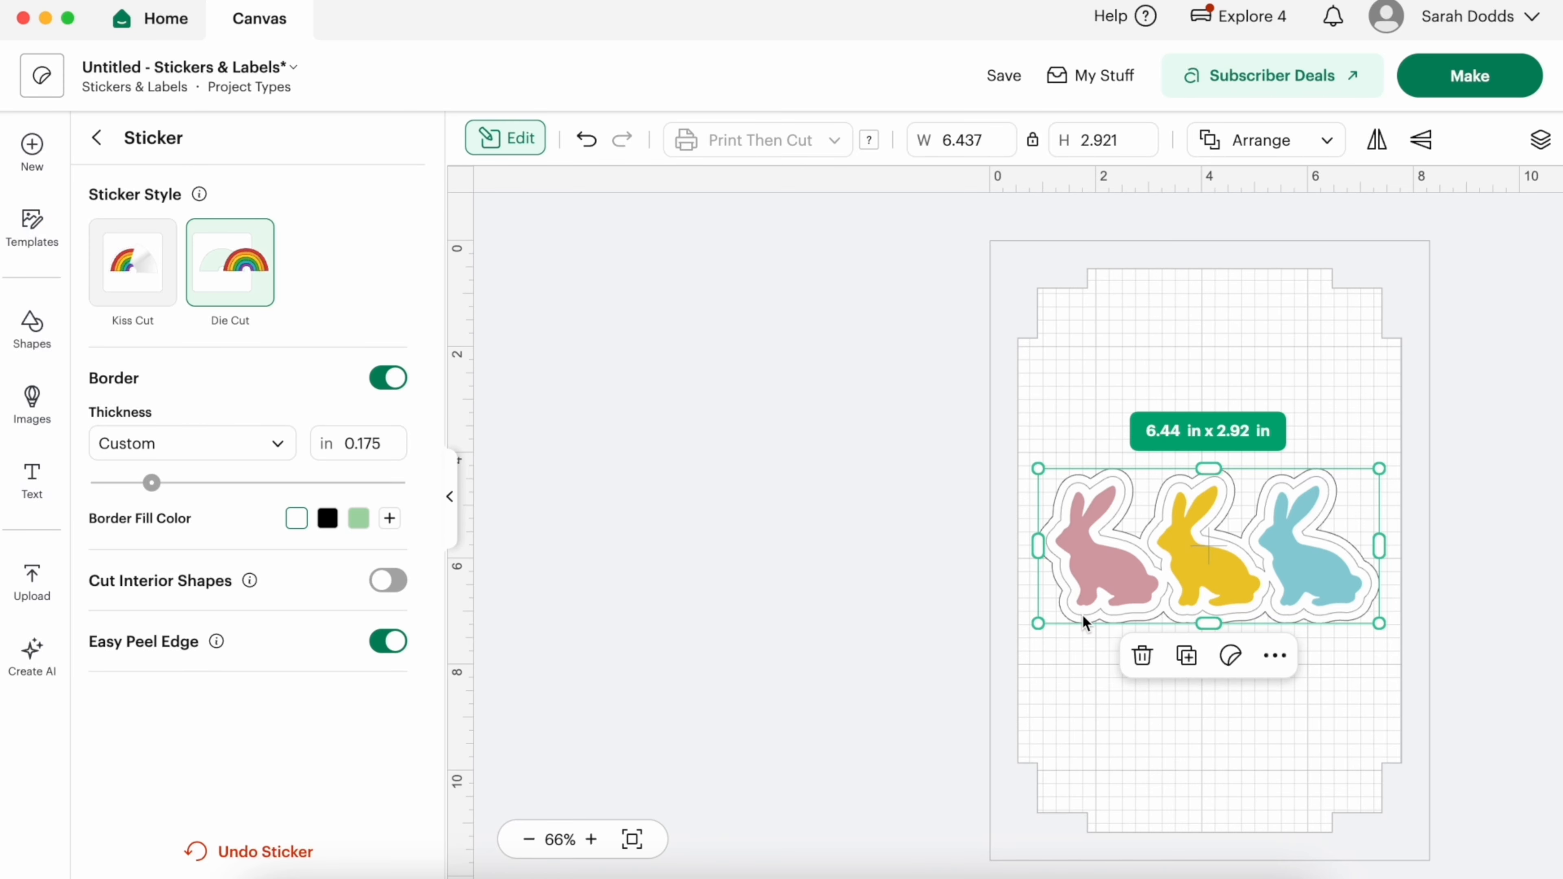
left_click(378, 651)
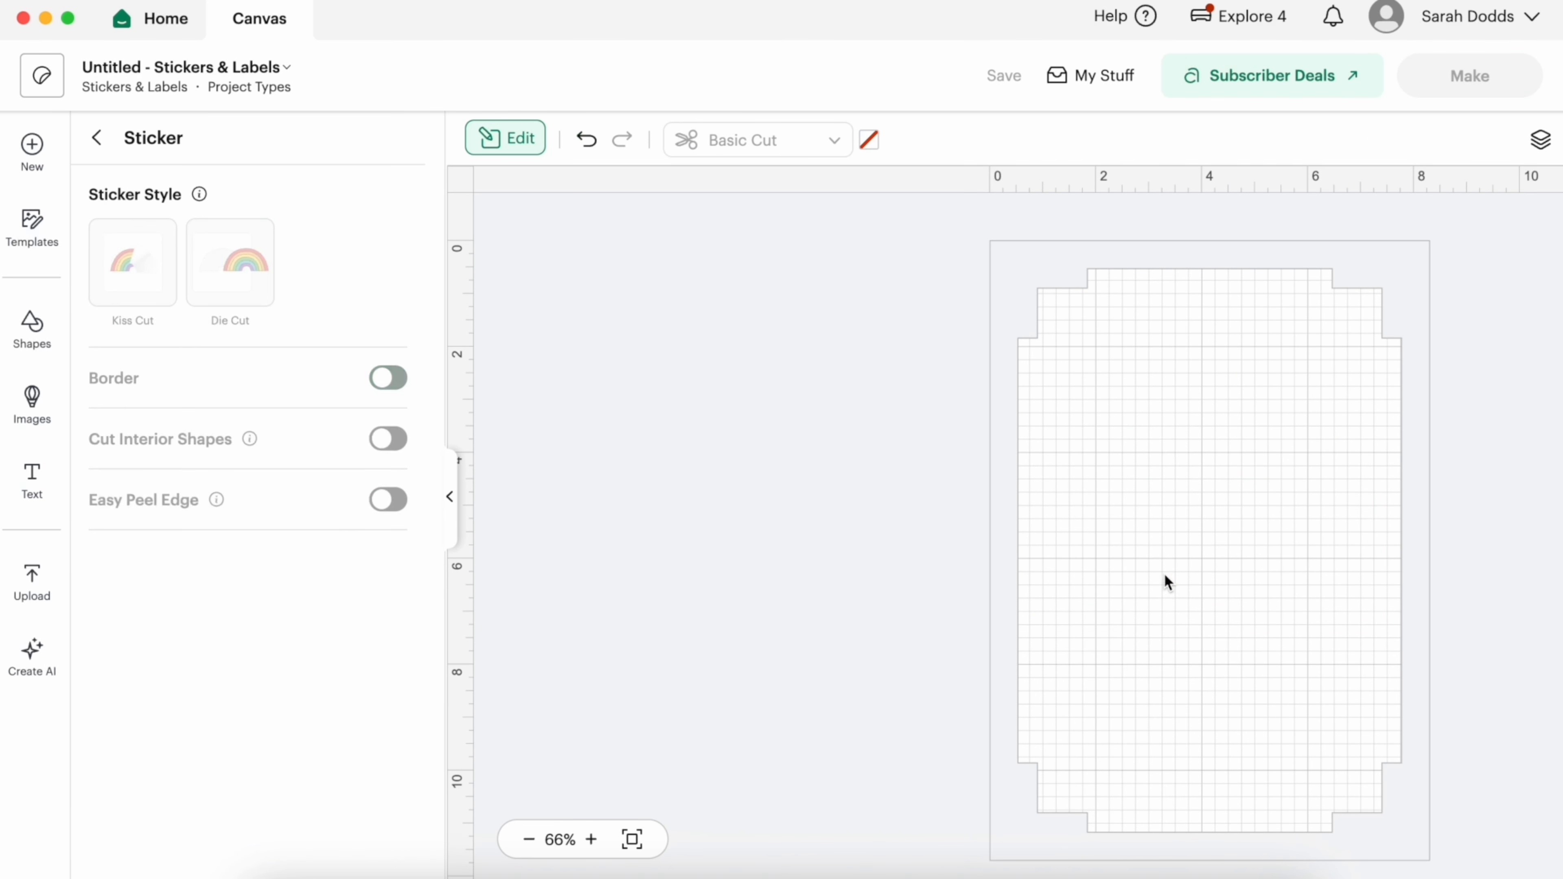
- Insert the blue flower image and toggle Cut Interior Shapes on and off in its sticker settings
left_click(32, 407)
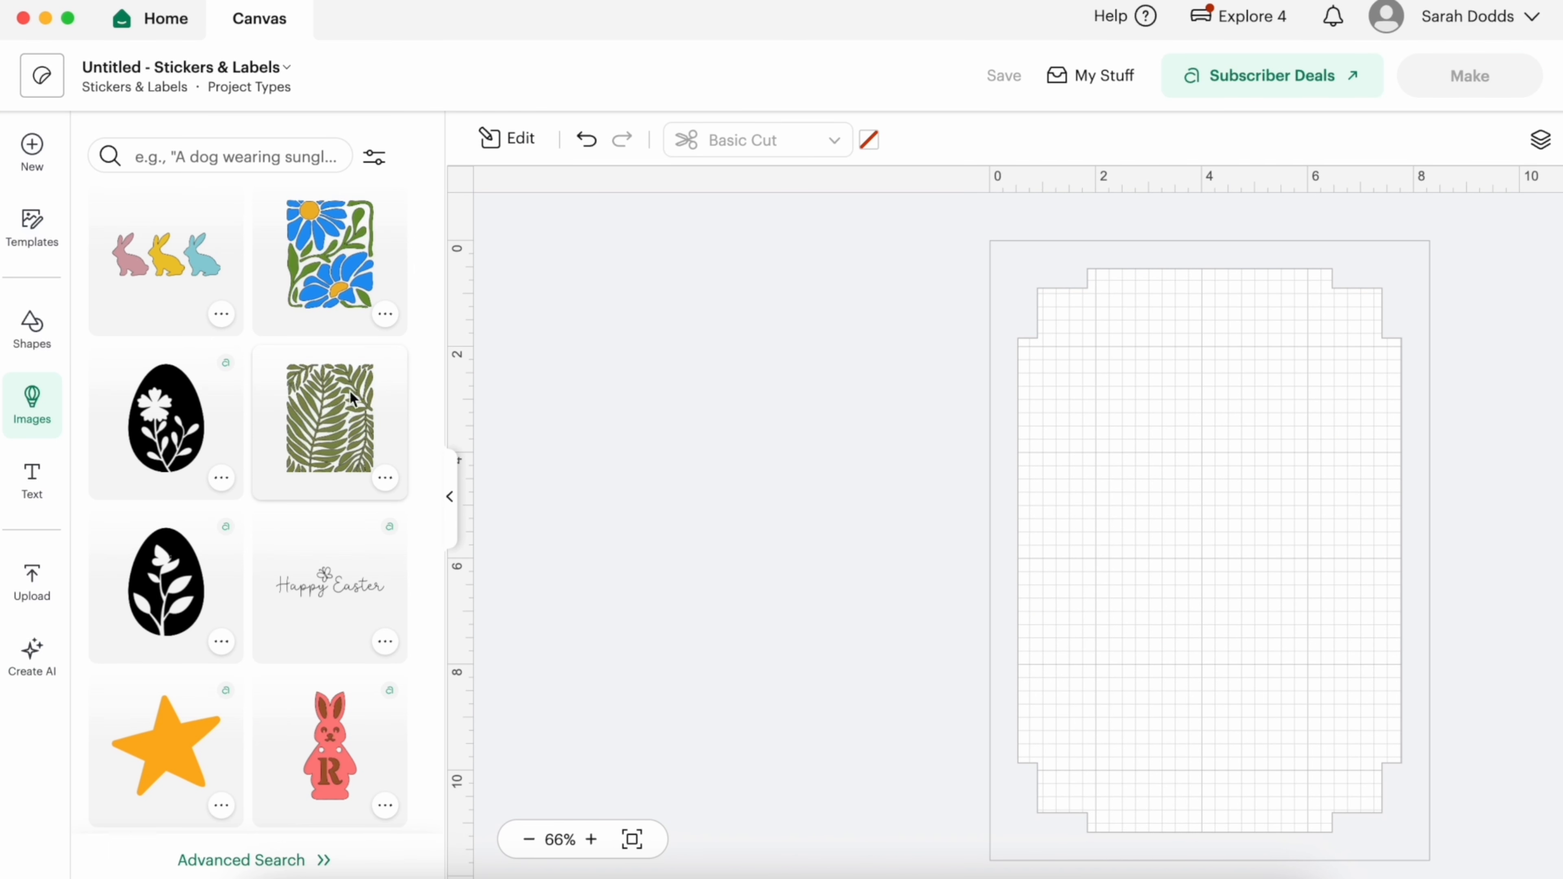
left_click(335, 292)
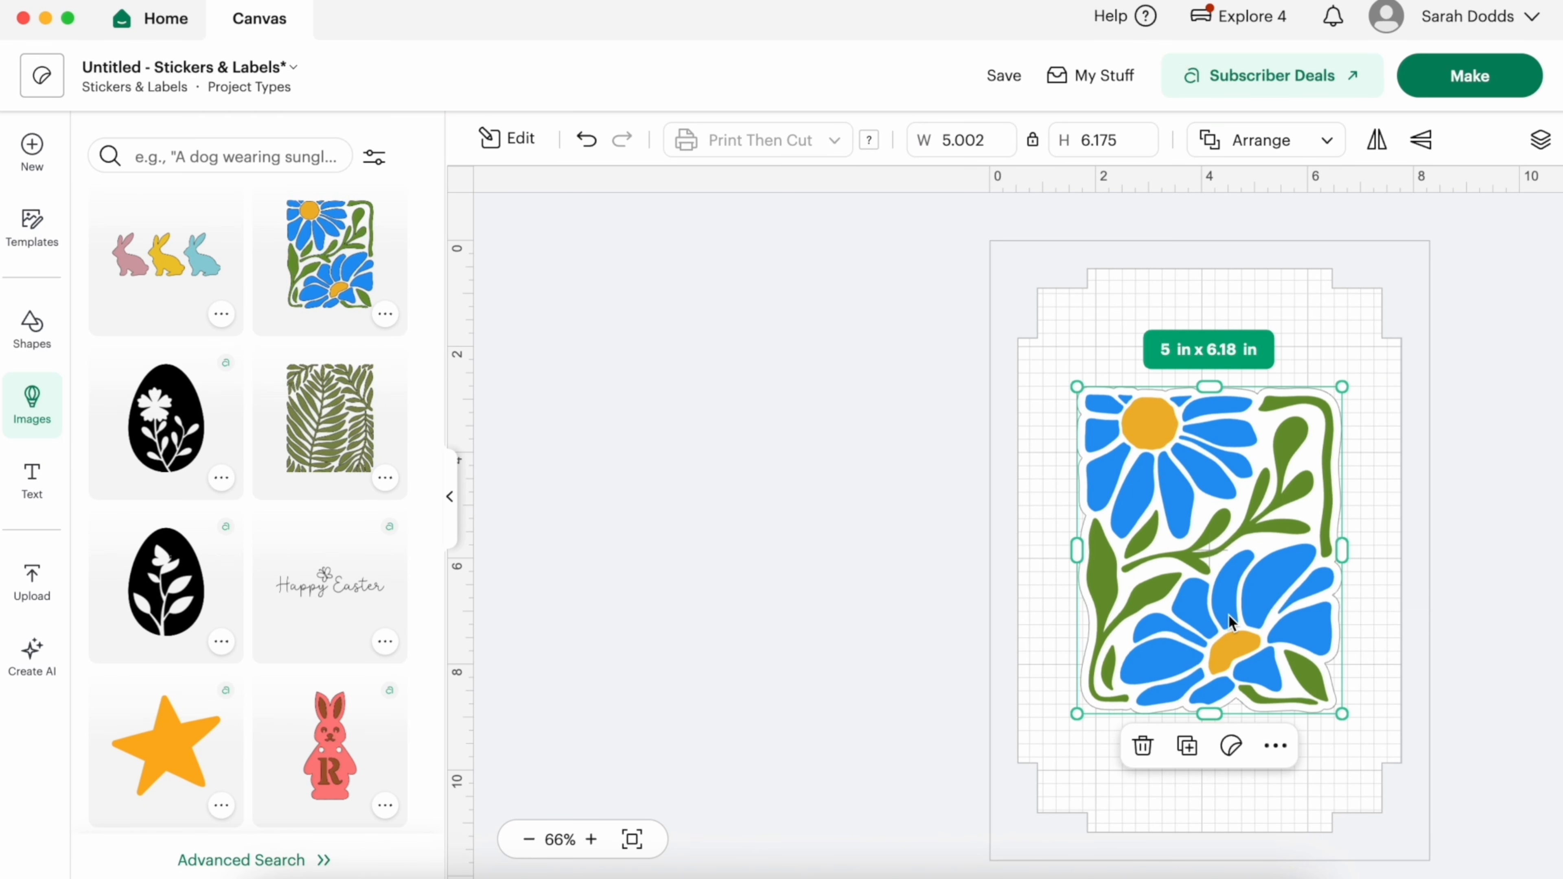
left_click(1231, 746)
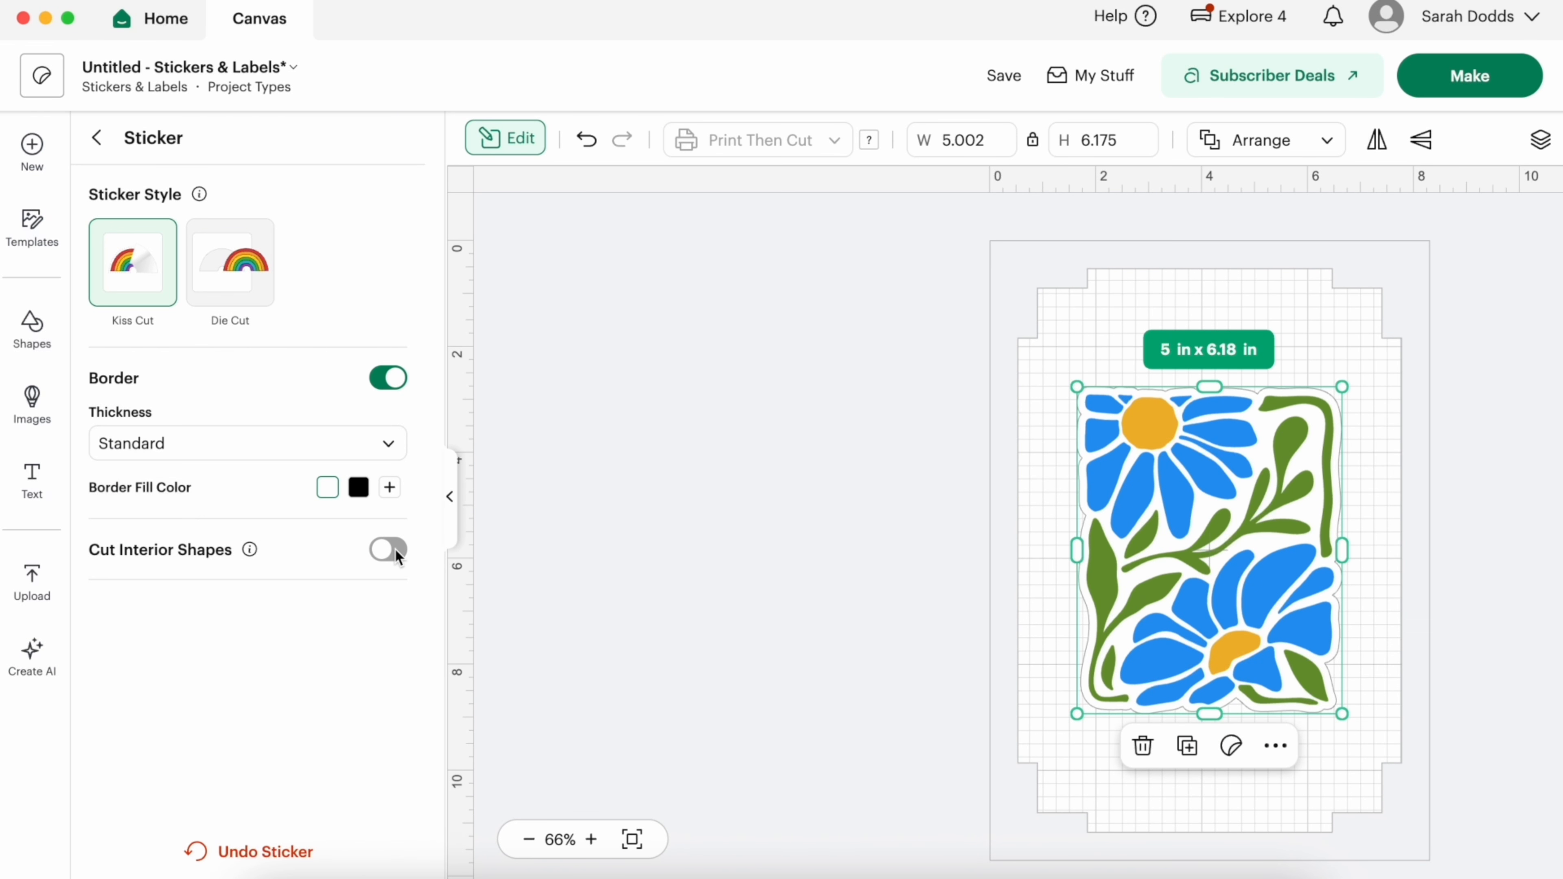
left_click(388, 550)
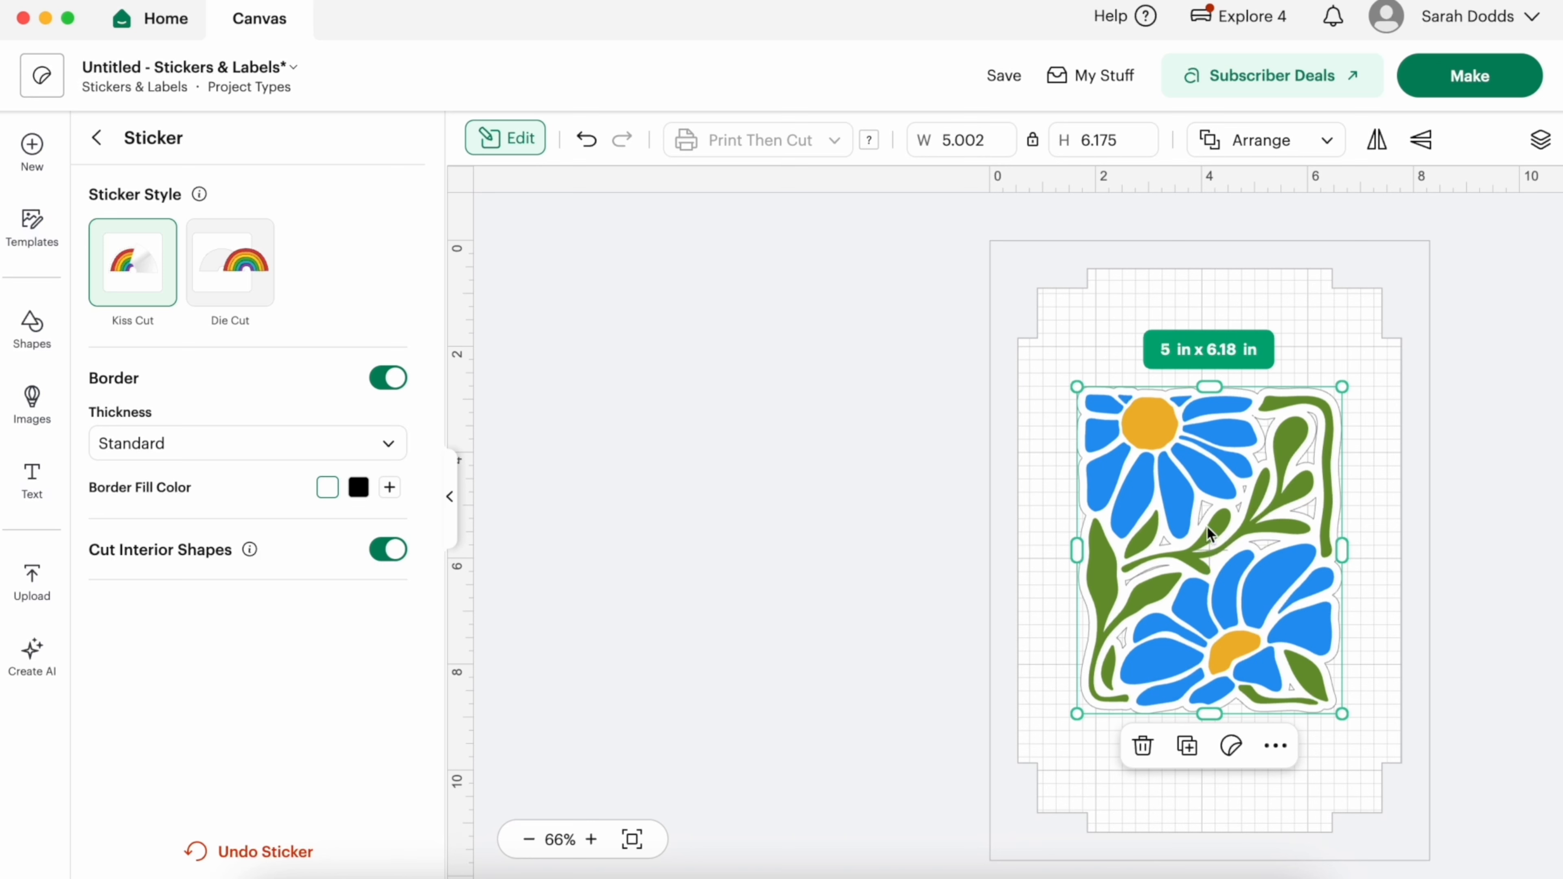
left_click(379, 556)
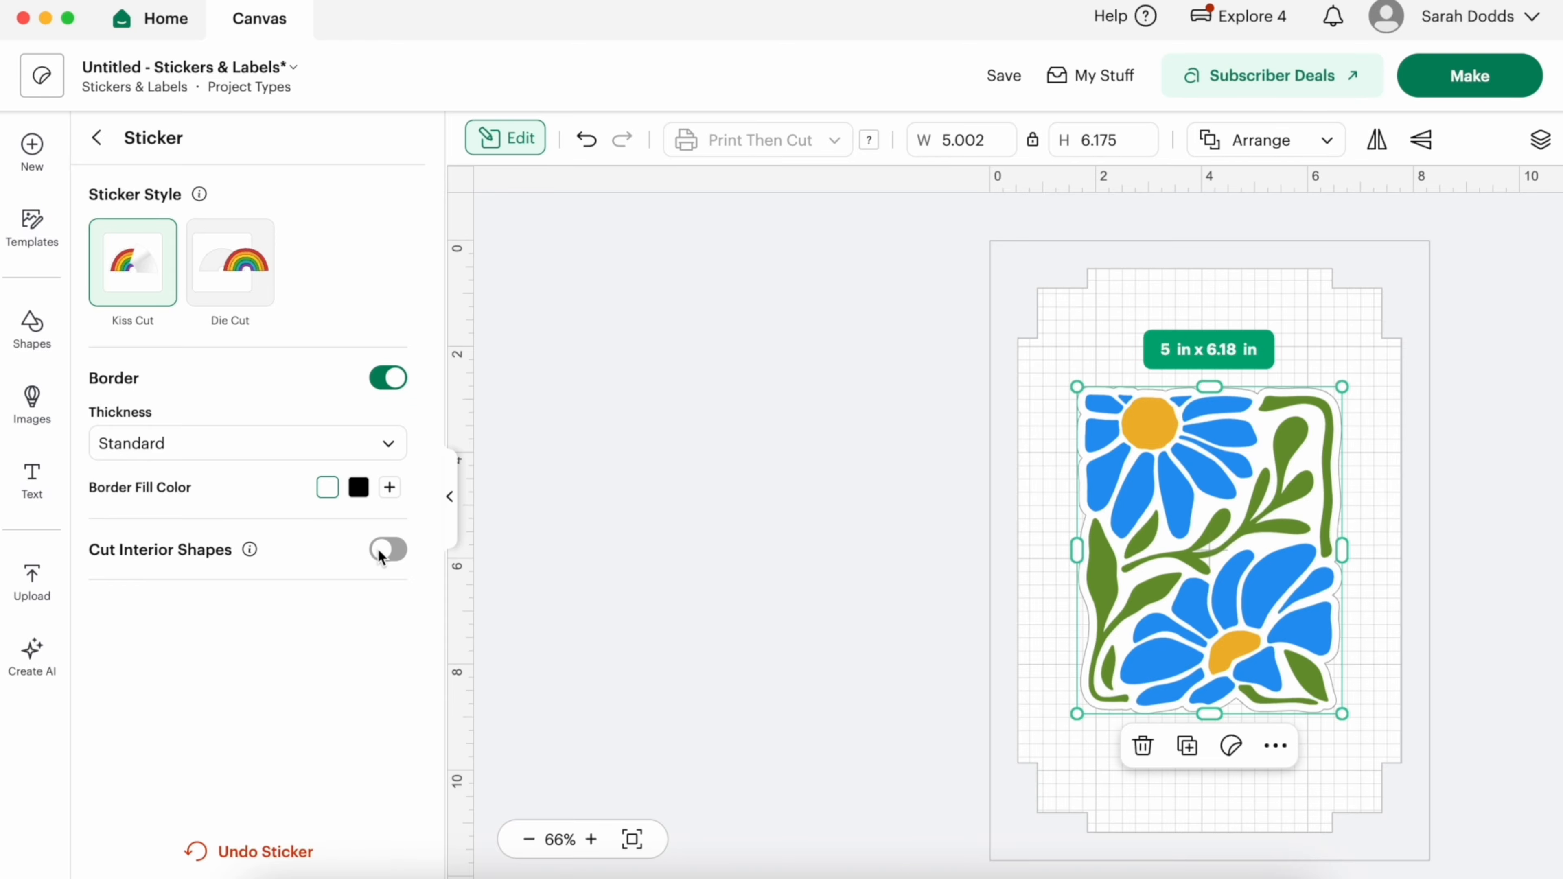
- Upload the robin image e11.png and add it to the canvas
left_click(33, 578)
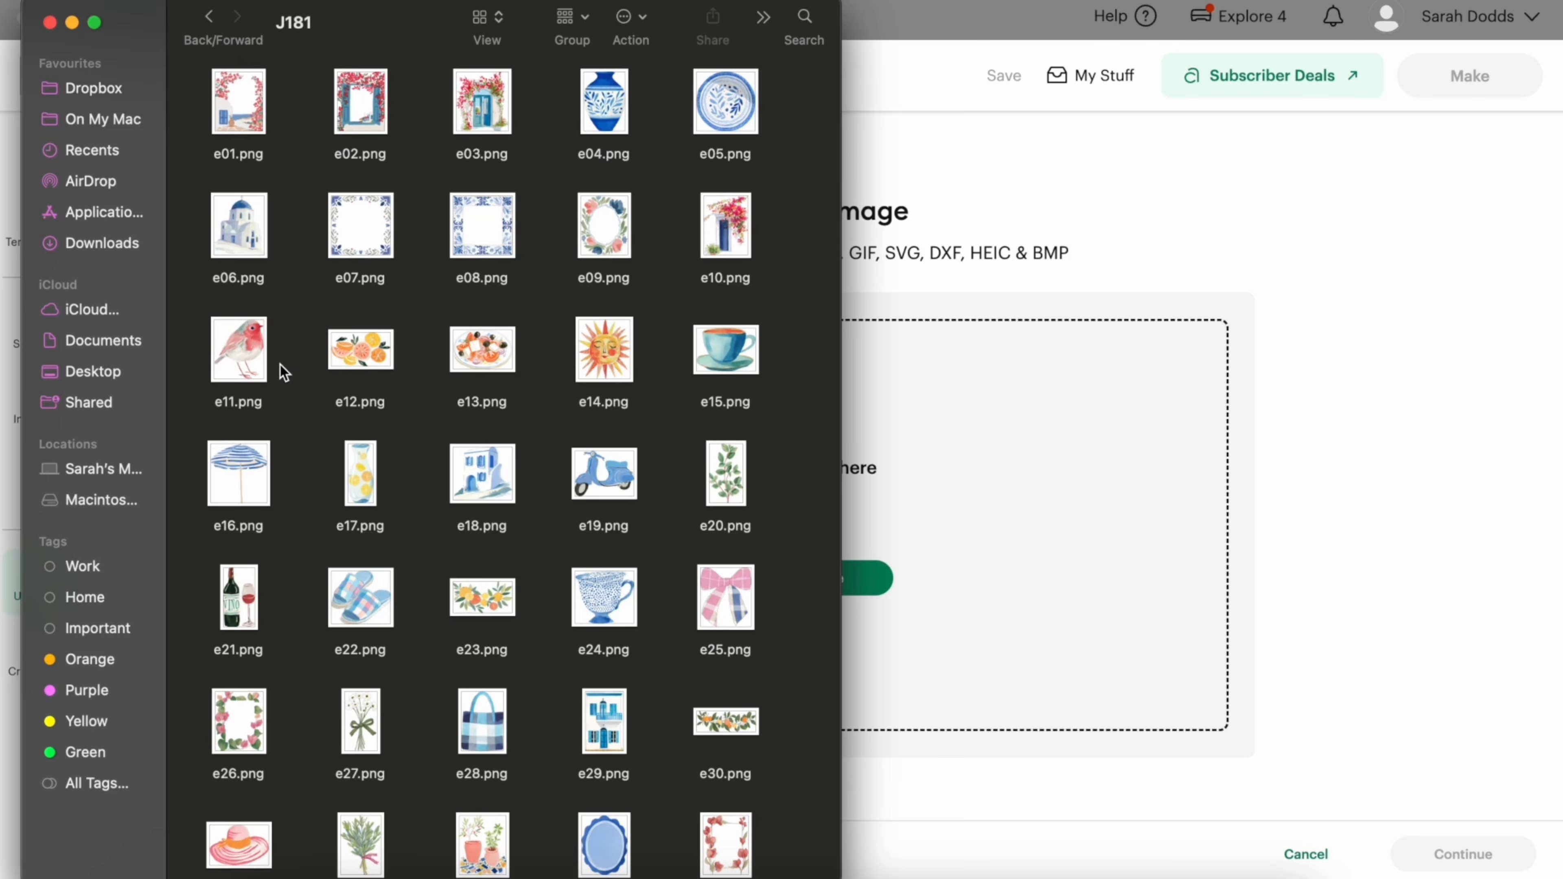
left_click(276, 363)
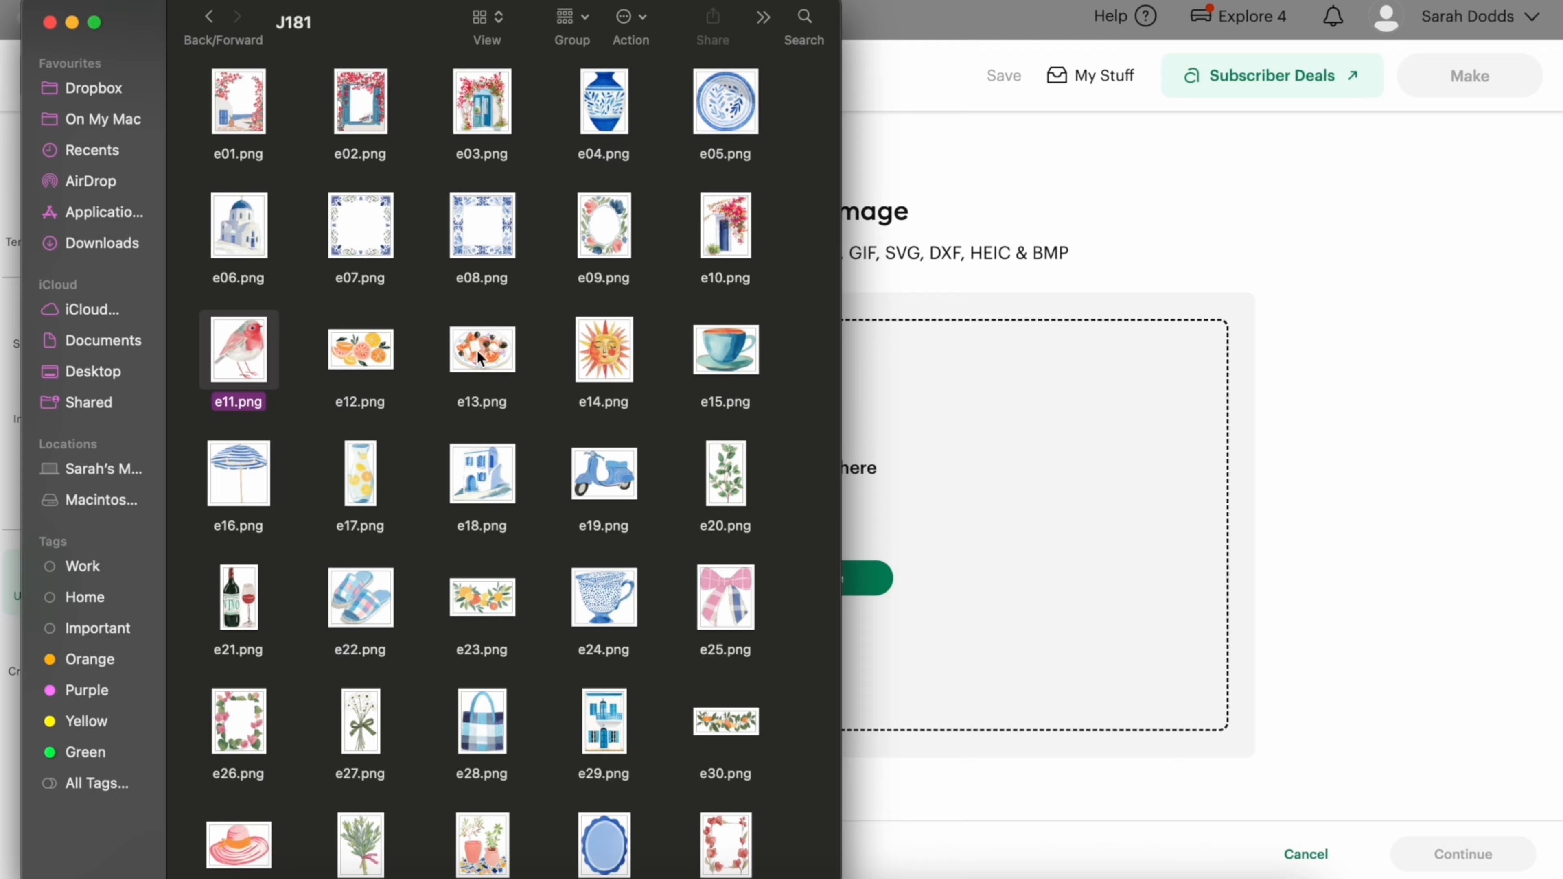
key("Return")
left_click(1238, 477)
left_click(1463, 854)
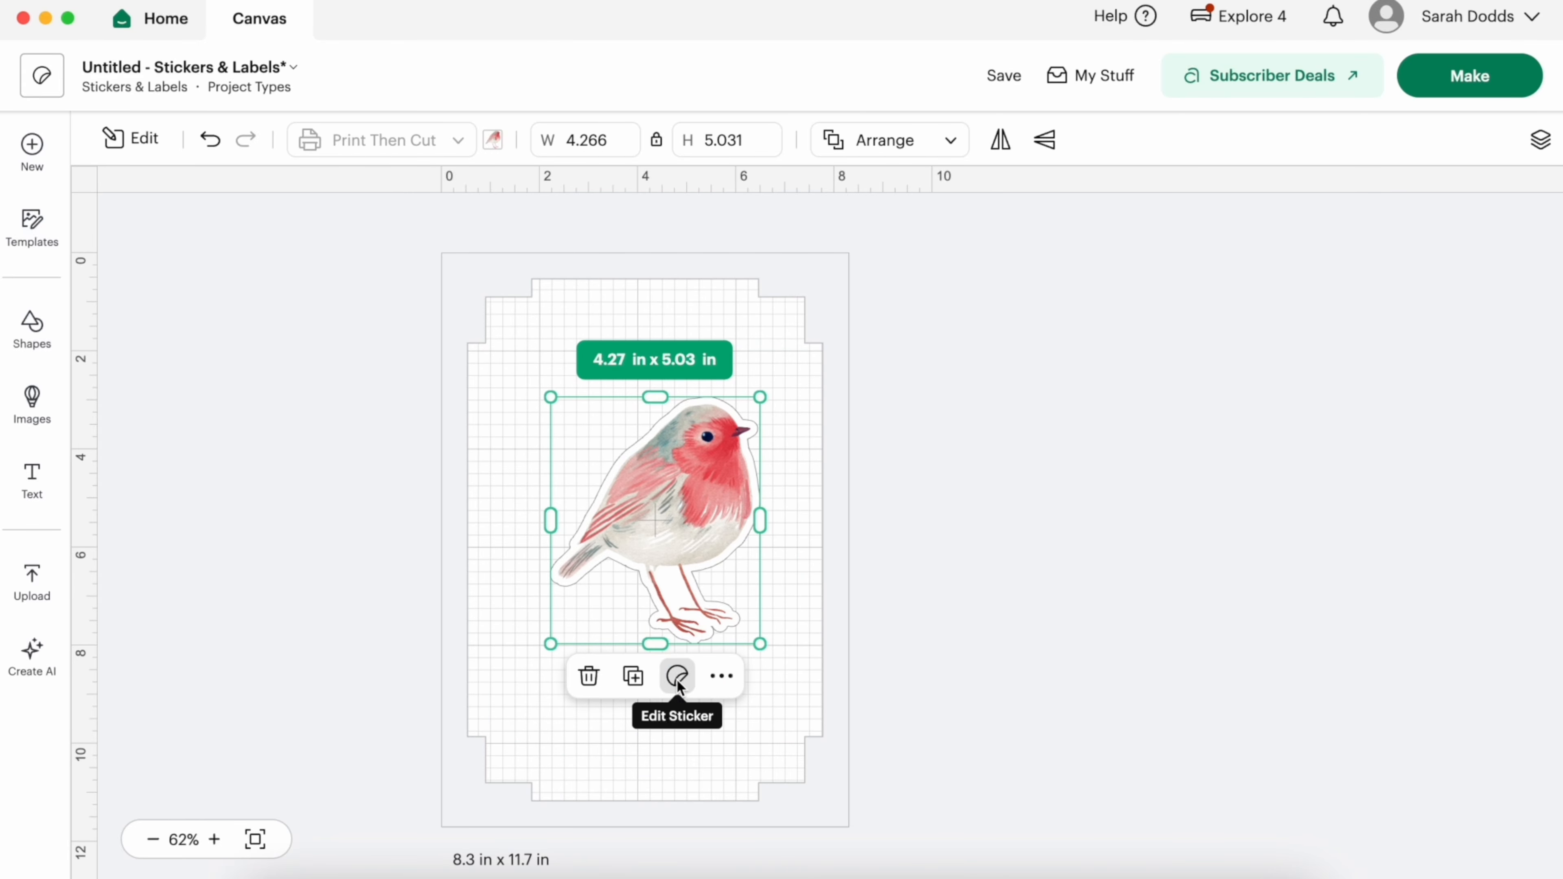
- Try a Thin border on the robin sticker, and remove its sticker effect
left_click(677, 677)
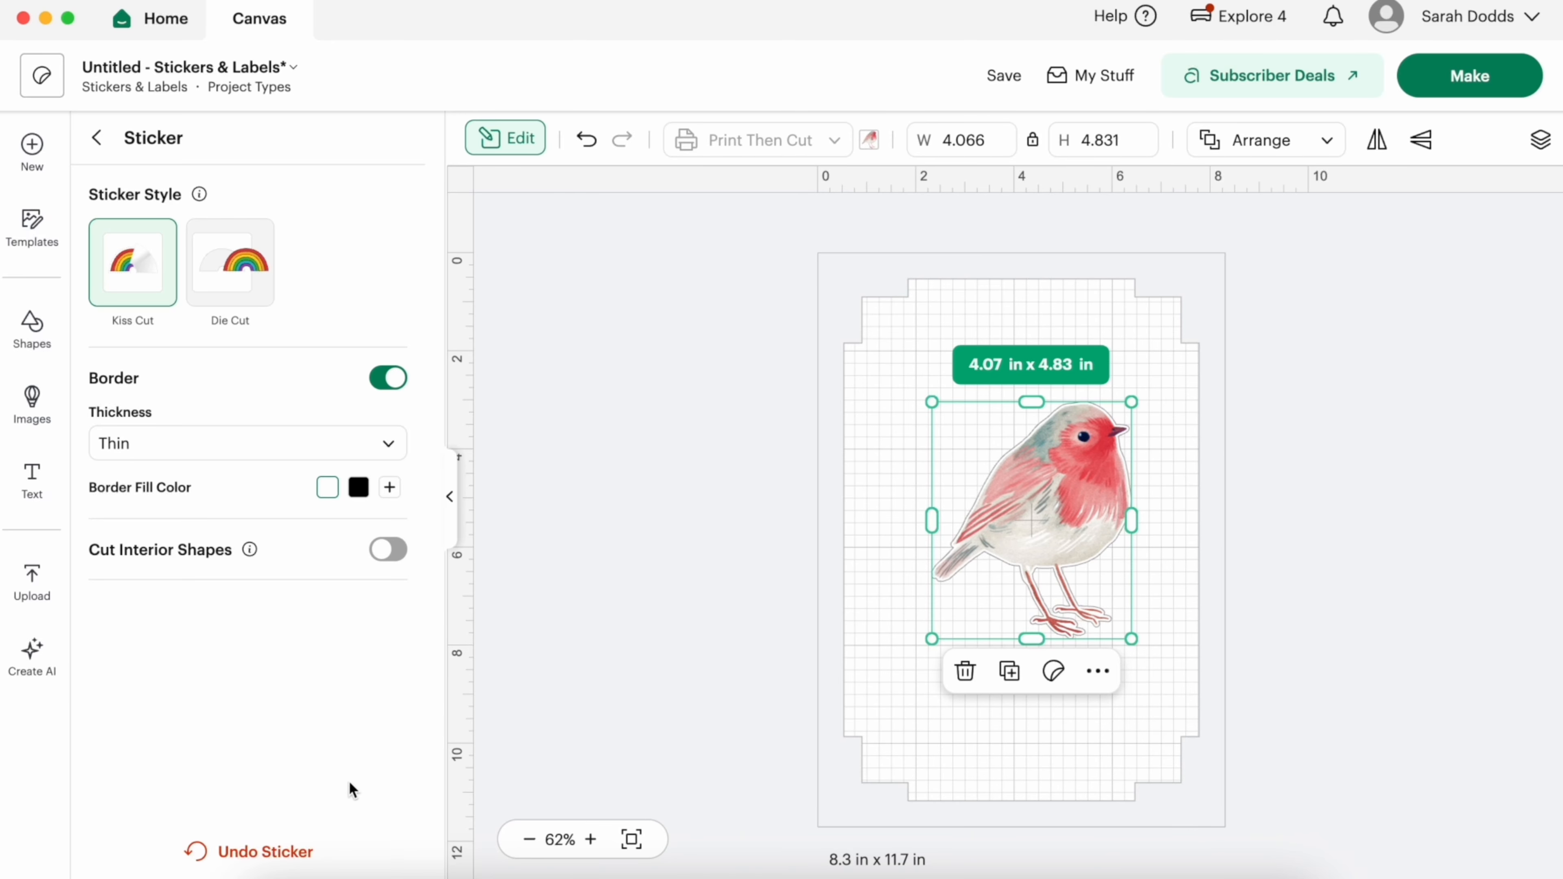
left_click(270, 852)
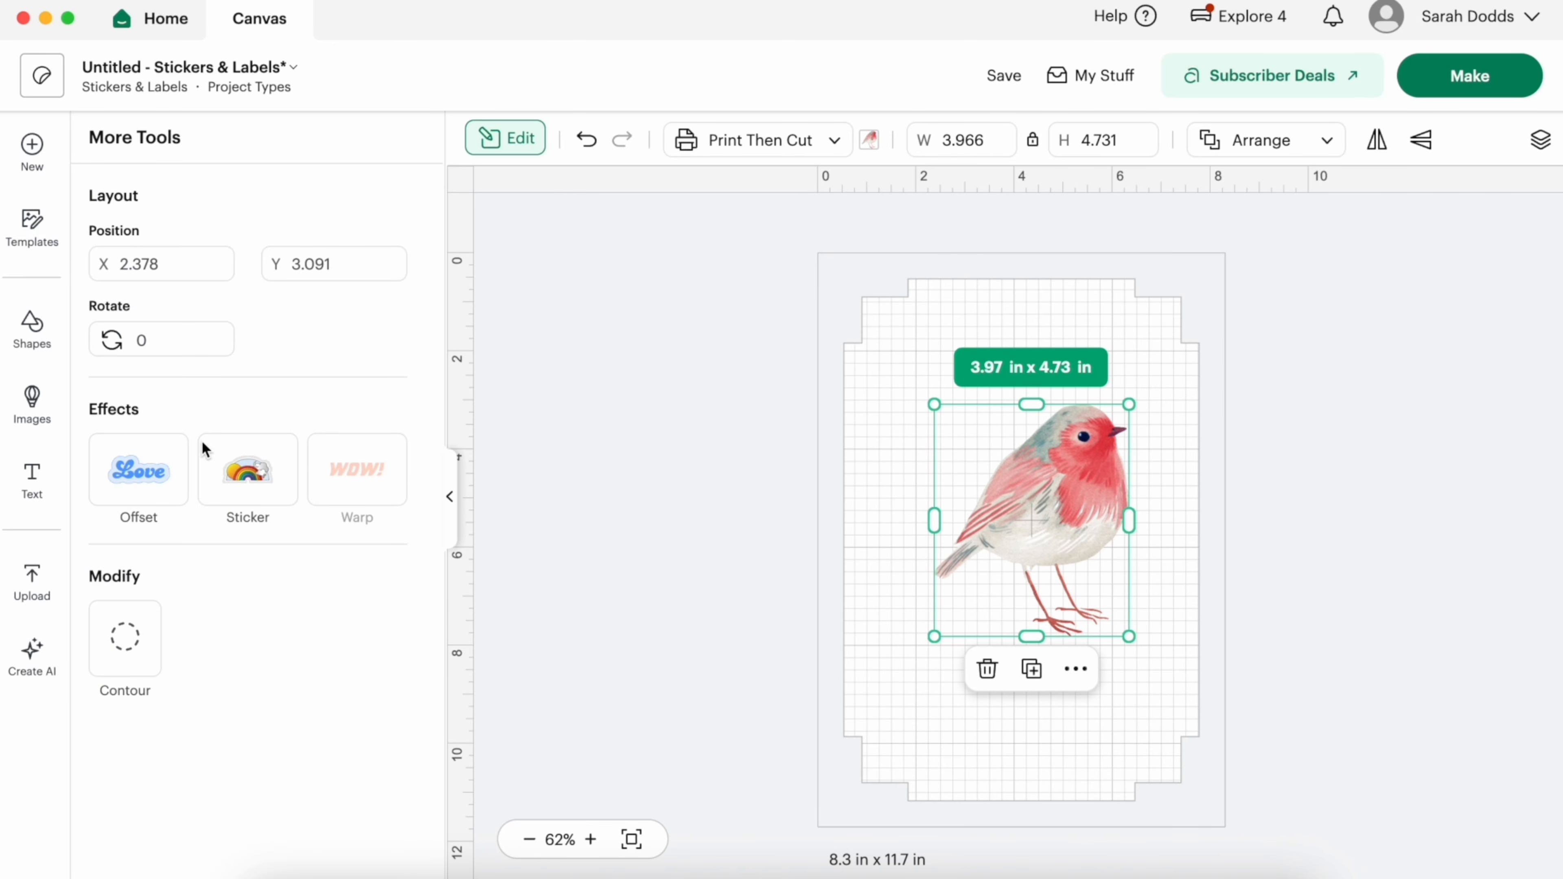
- Apply a rounded-corner offset around the robin and colour the offset white
left_click(159, 473)
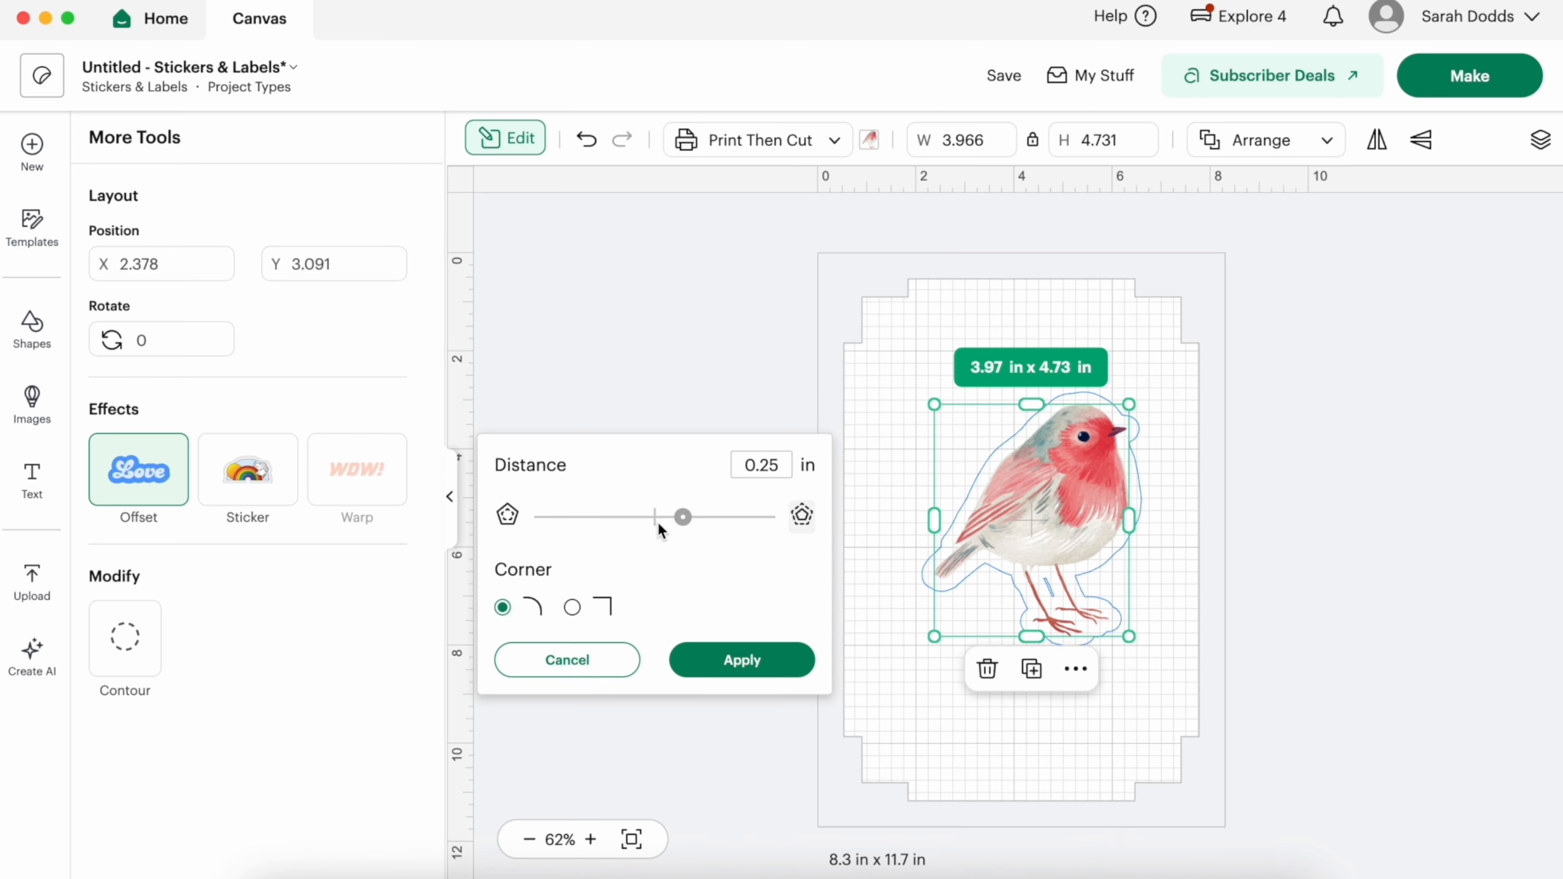
left_click_drag(679, 518, 671, 520)
left_click(698, 656)
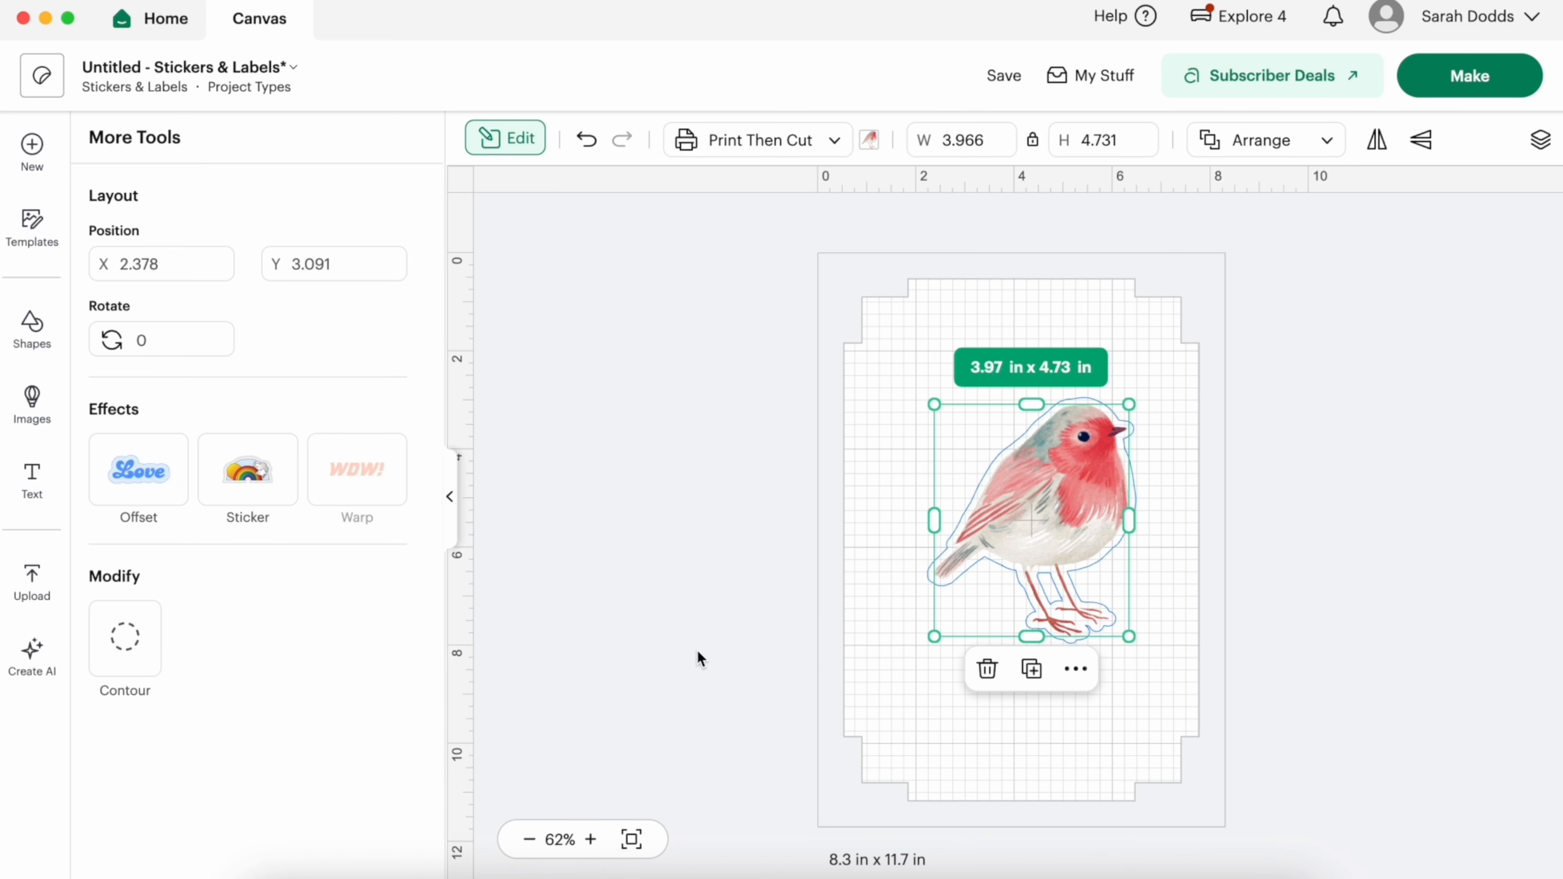
left_click(869, 140)
left_click(895, 419)
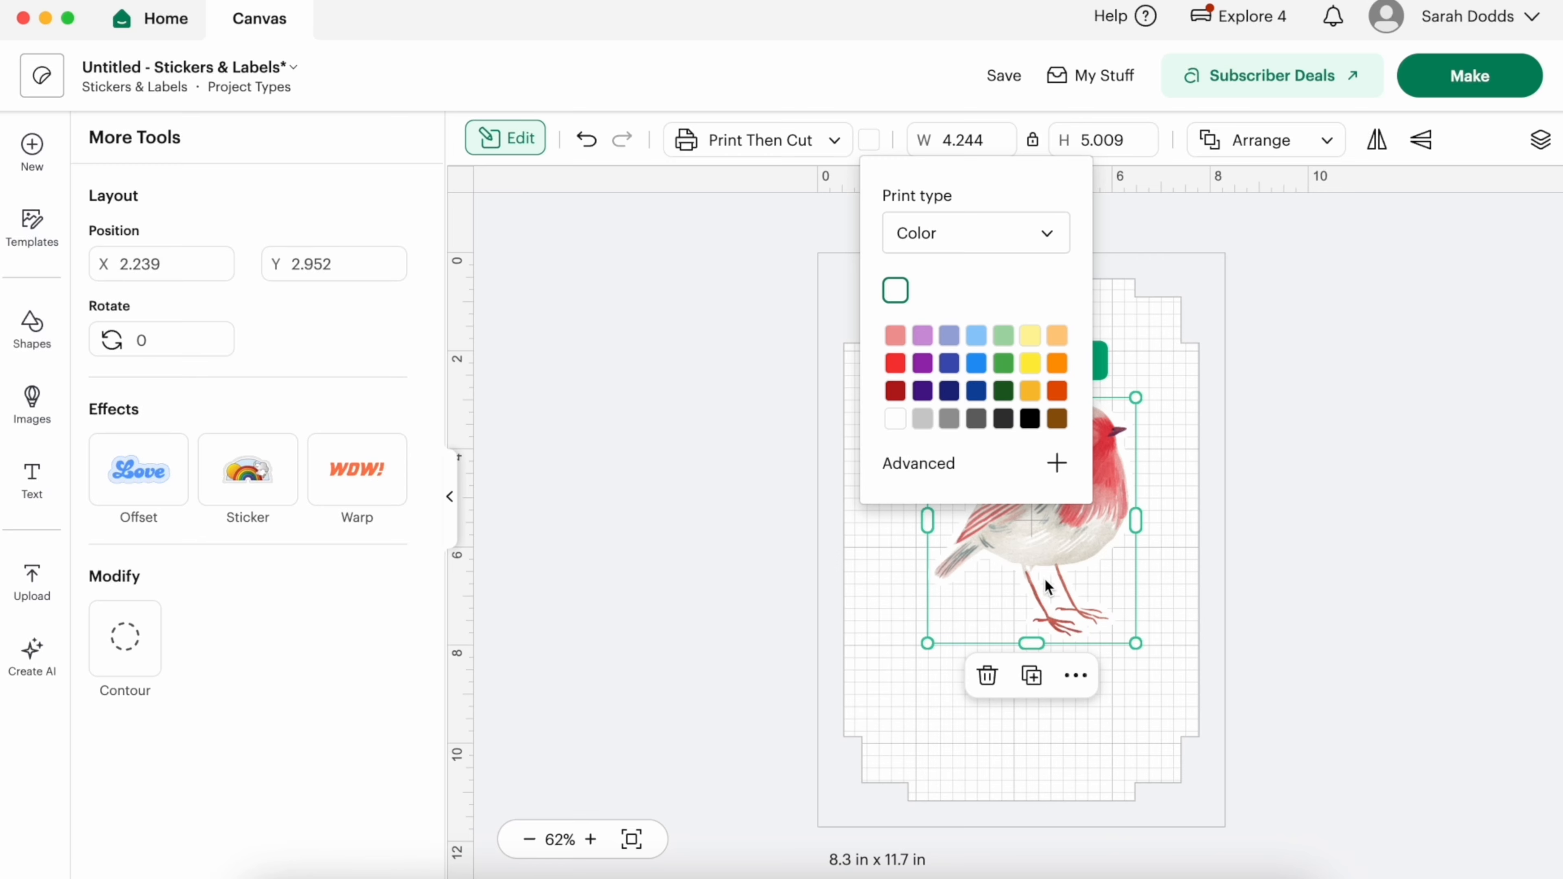
- Hide all contours of the Offset layer to close the gap between the robin's legs
left_click(1540, 140)
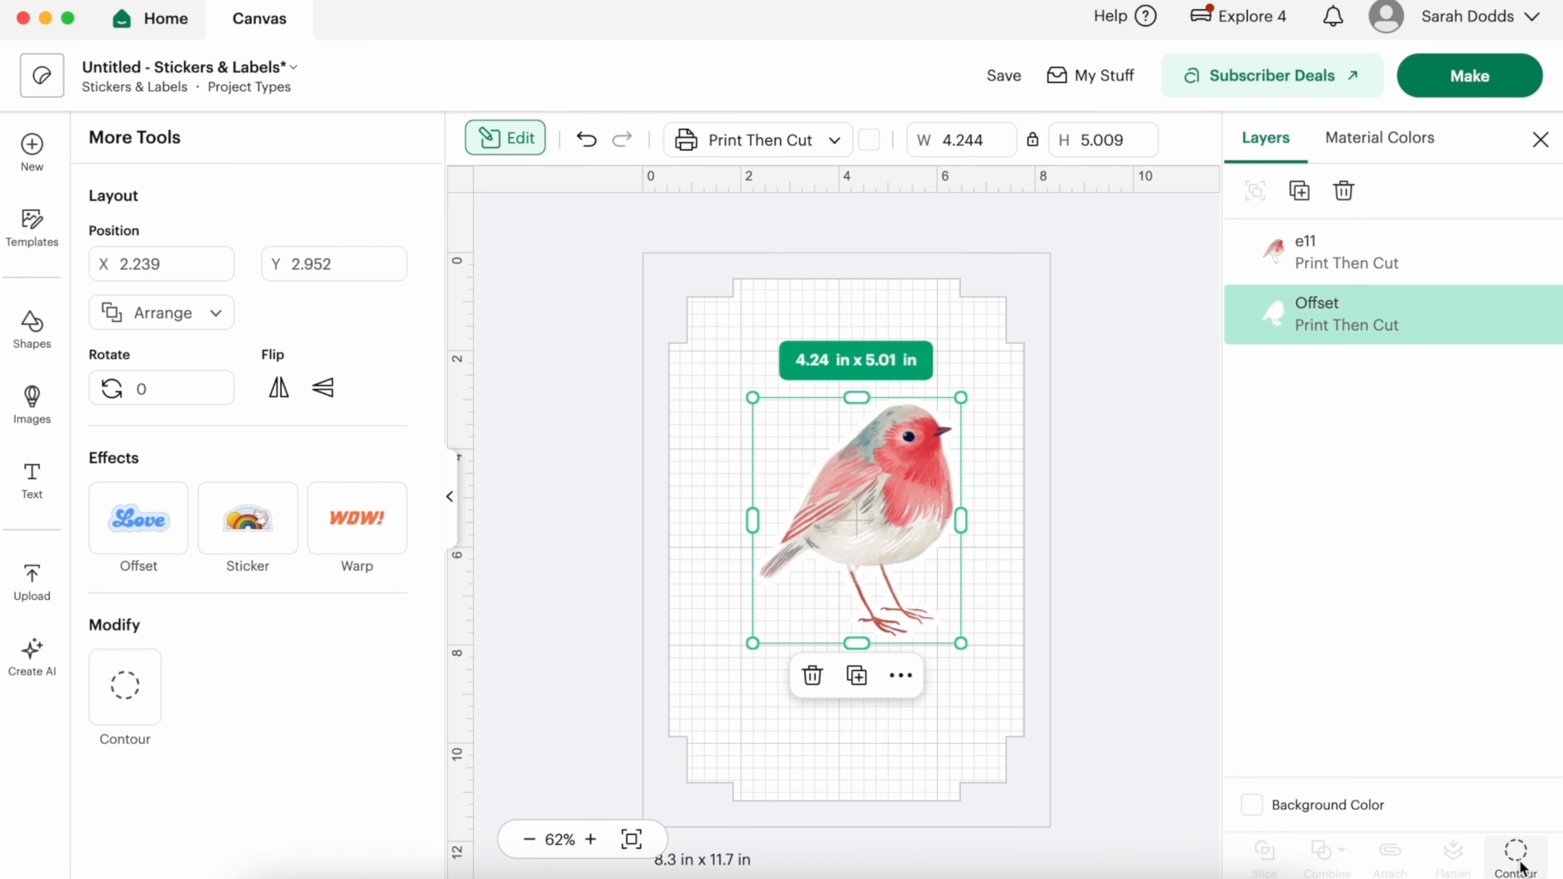
left_click(1517, 859)
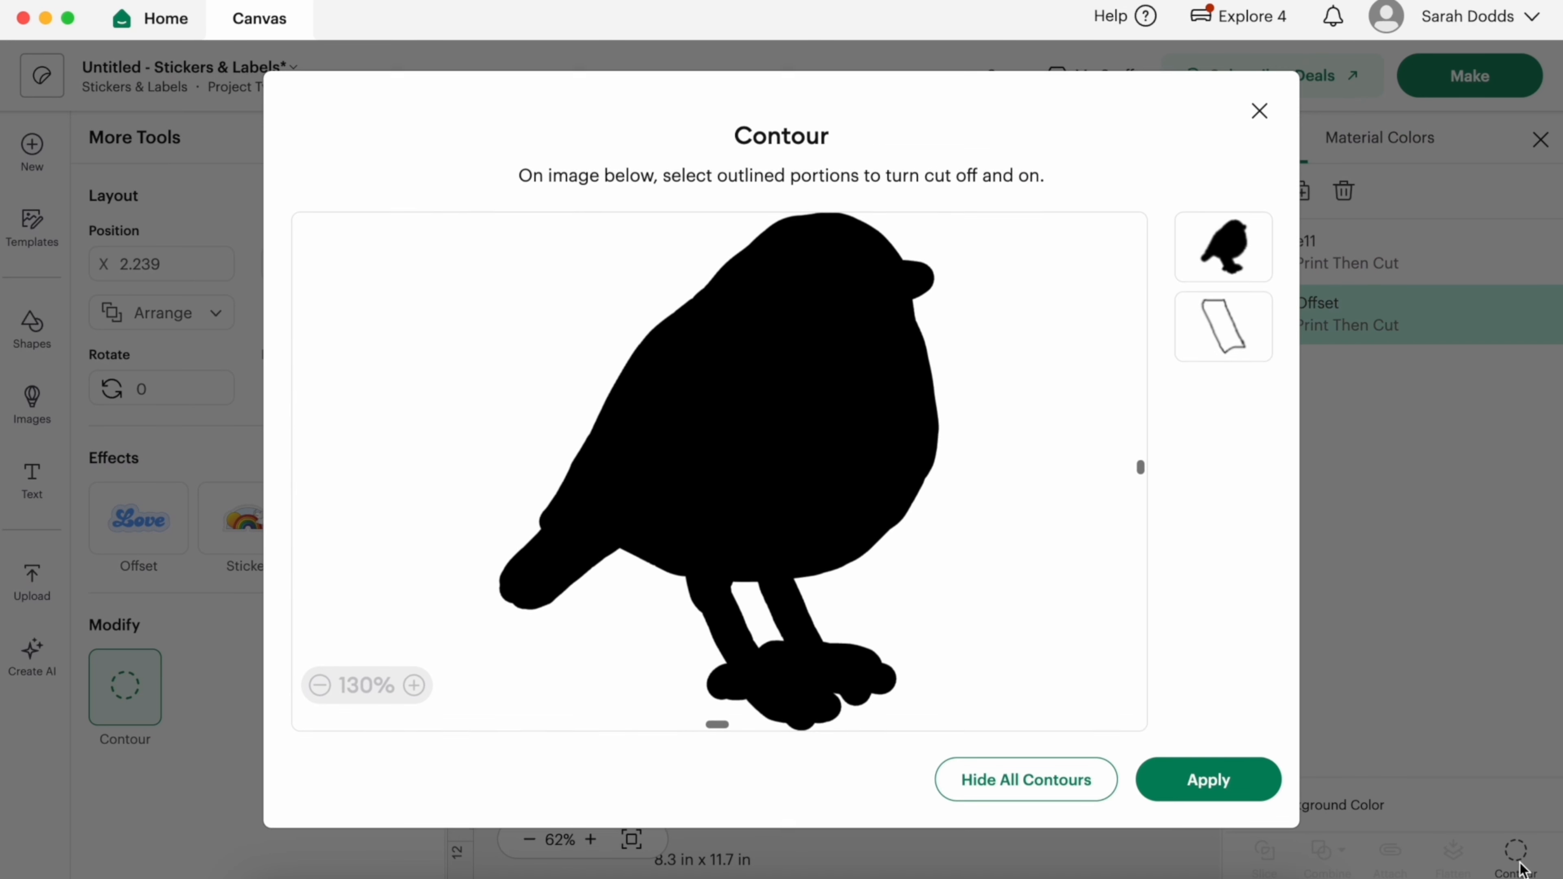
left_click(1028, 793)
left_click(1194, 783)
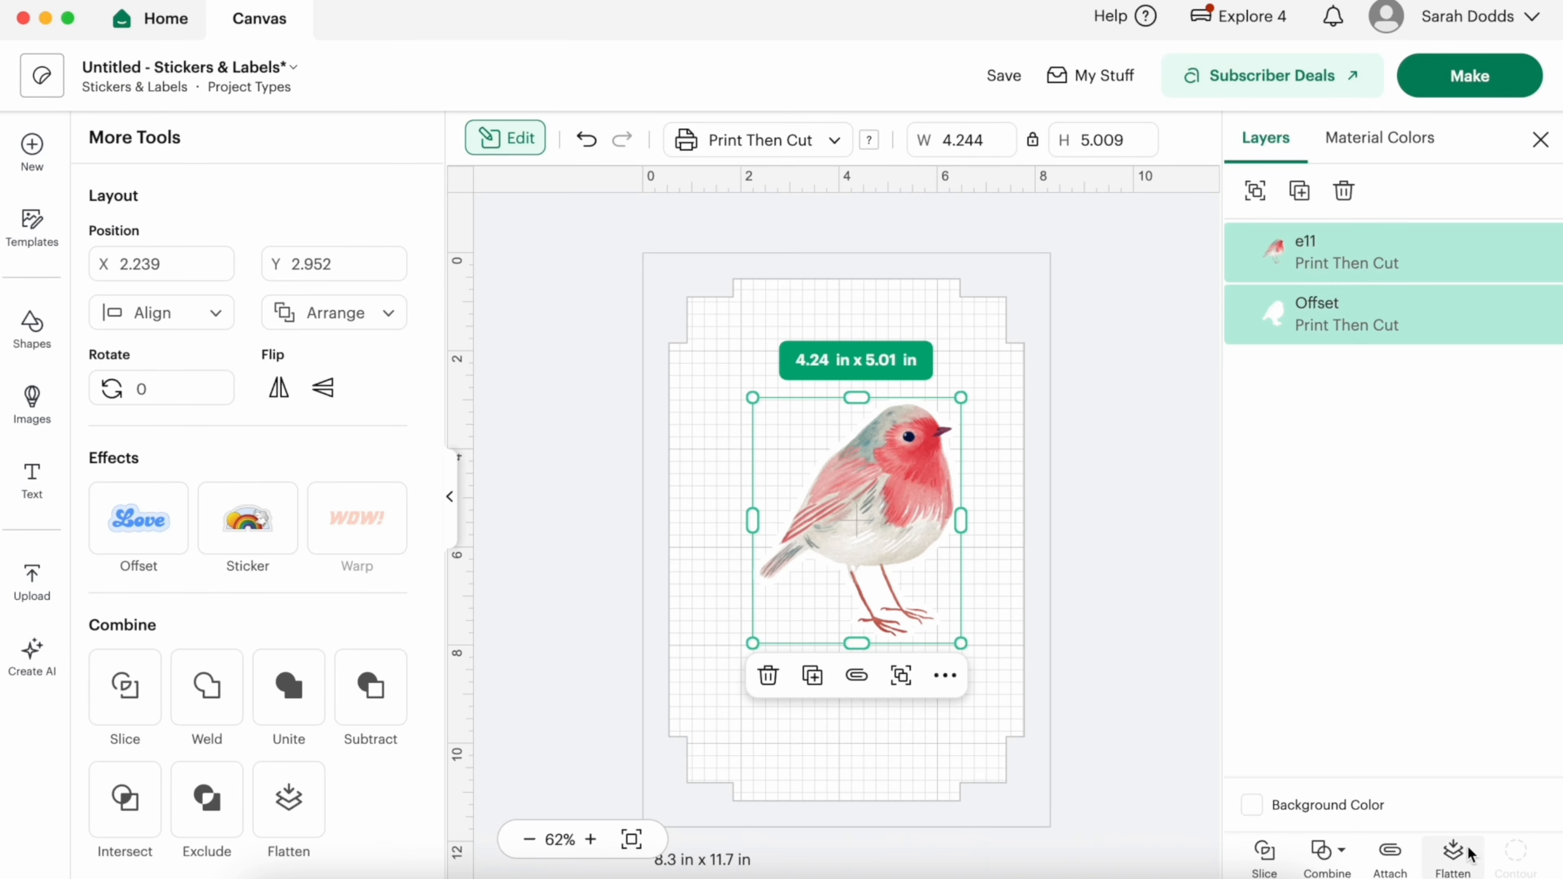
- Flatten the e11 and Offset layers together and scale the robin sticker to about 2.01 × 2.37 in
left_click(1452, 853)
left_click_drag(961, 643, 849, 513)
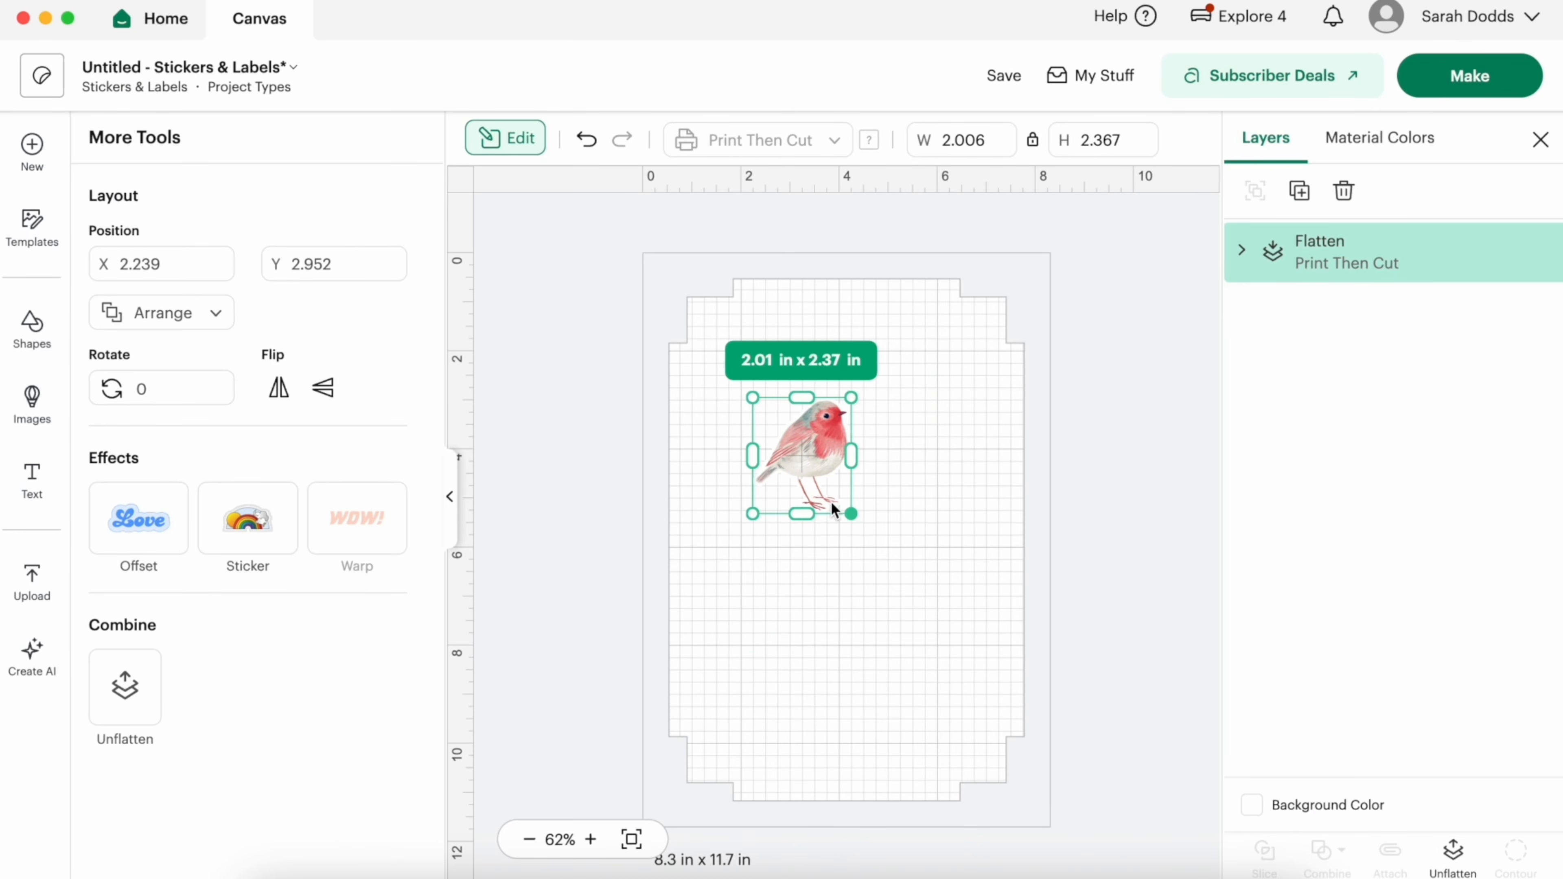
- Move the robin to the sheet's upper-left corner, scale it to about 1.88 × 2.21 in, and spread duplicates across the sheet
left_click_drag(801, 458, 743, 367)
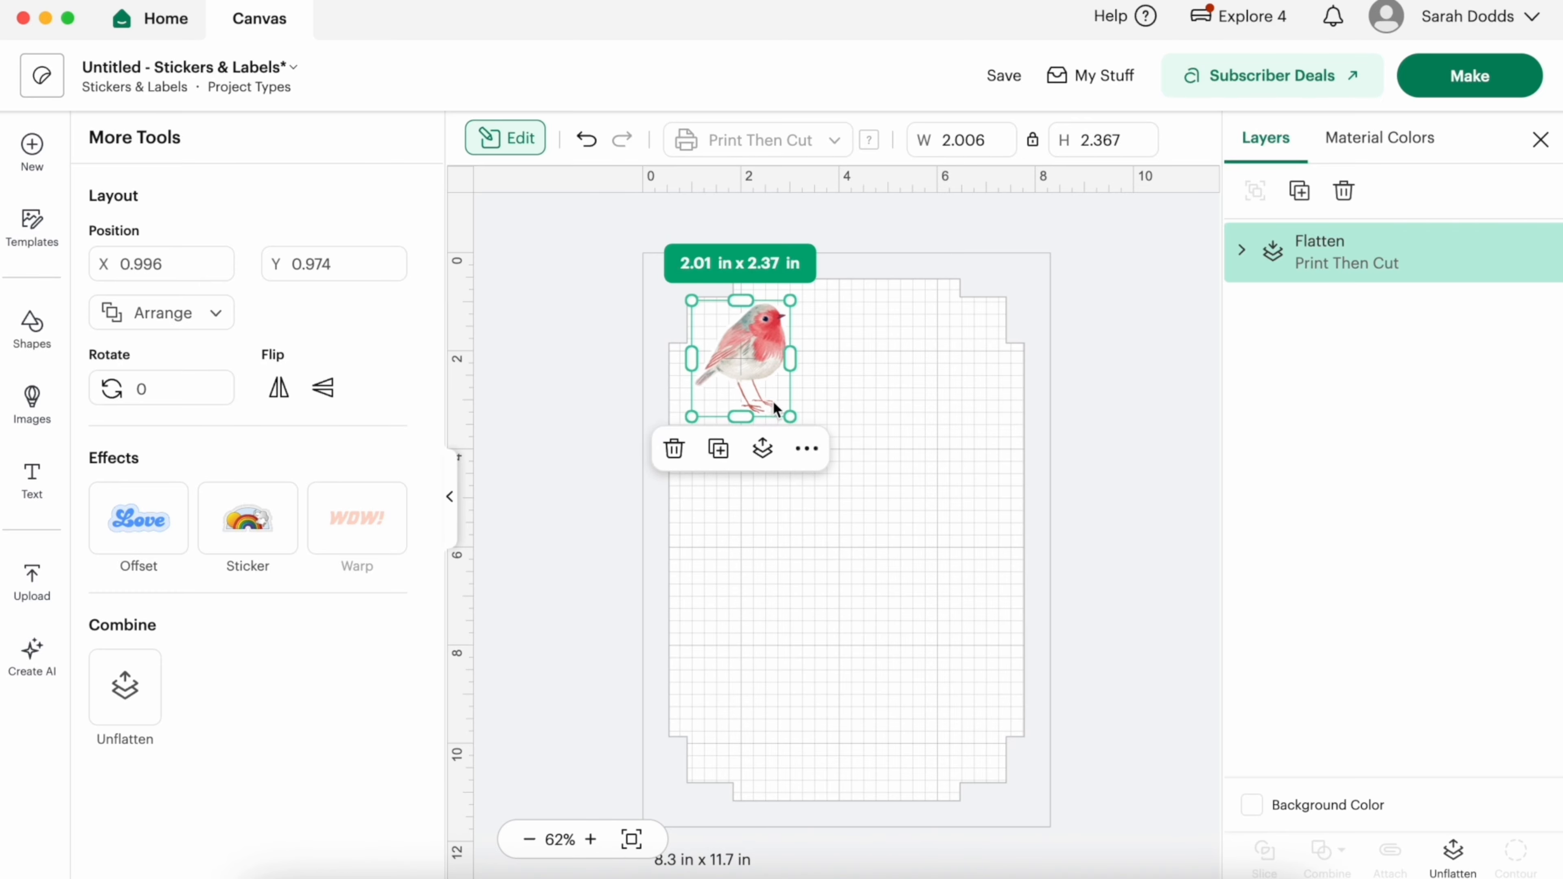
left_click_drag(785, 417, 755, 370)
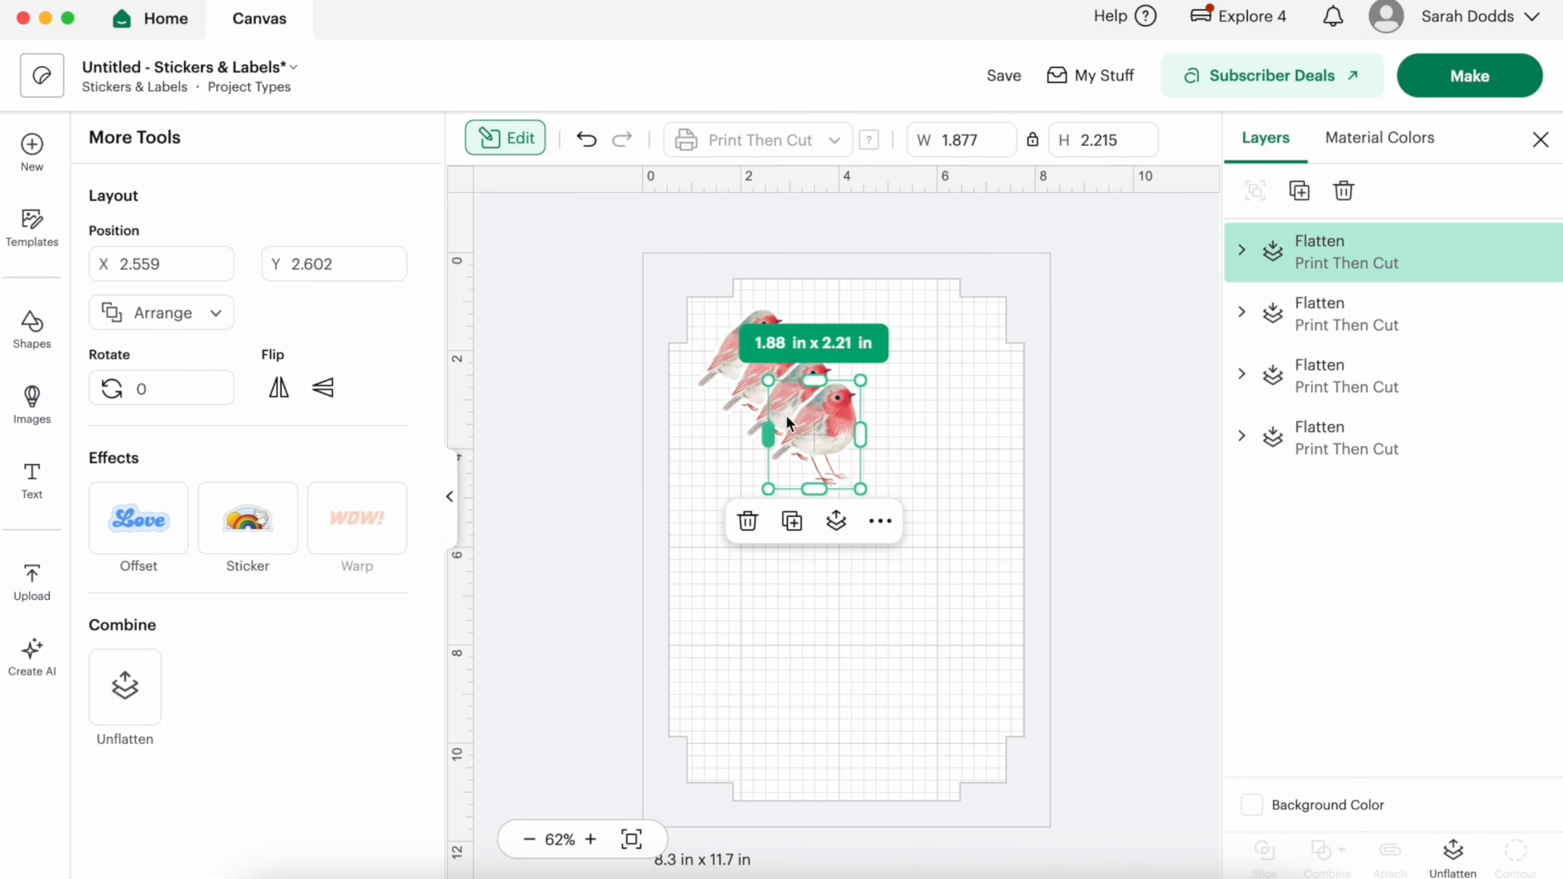
left_click_drag(813, 439, 857, 567)
left_click_drag(776, 363, 888, 320)
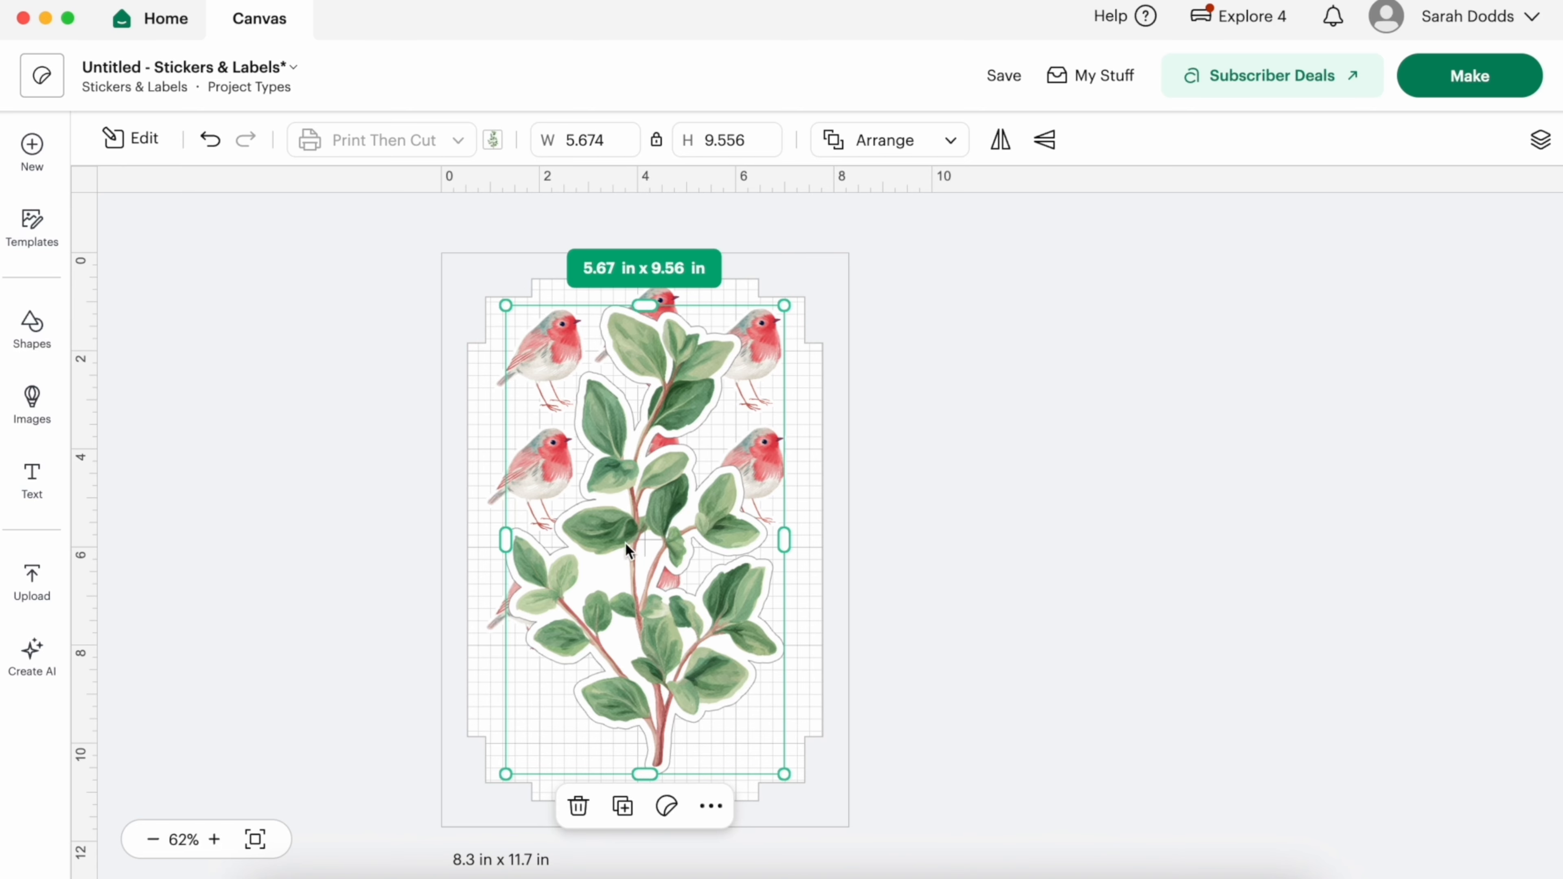
- Replace the leafy branch's sticker effect with an offset, and arrange branch copies about 1.35 × 2.29 in below the robins
mouse_move(585, 542)
left_mouse_down()
mouse_move(665, 540)
mouse_move(589, 531)
left_mouse_up()
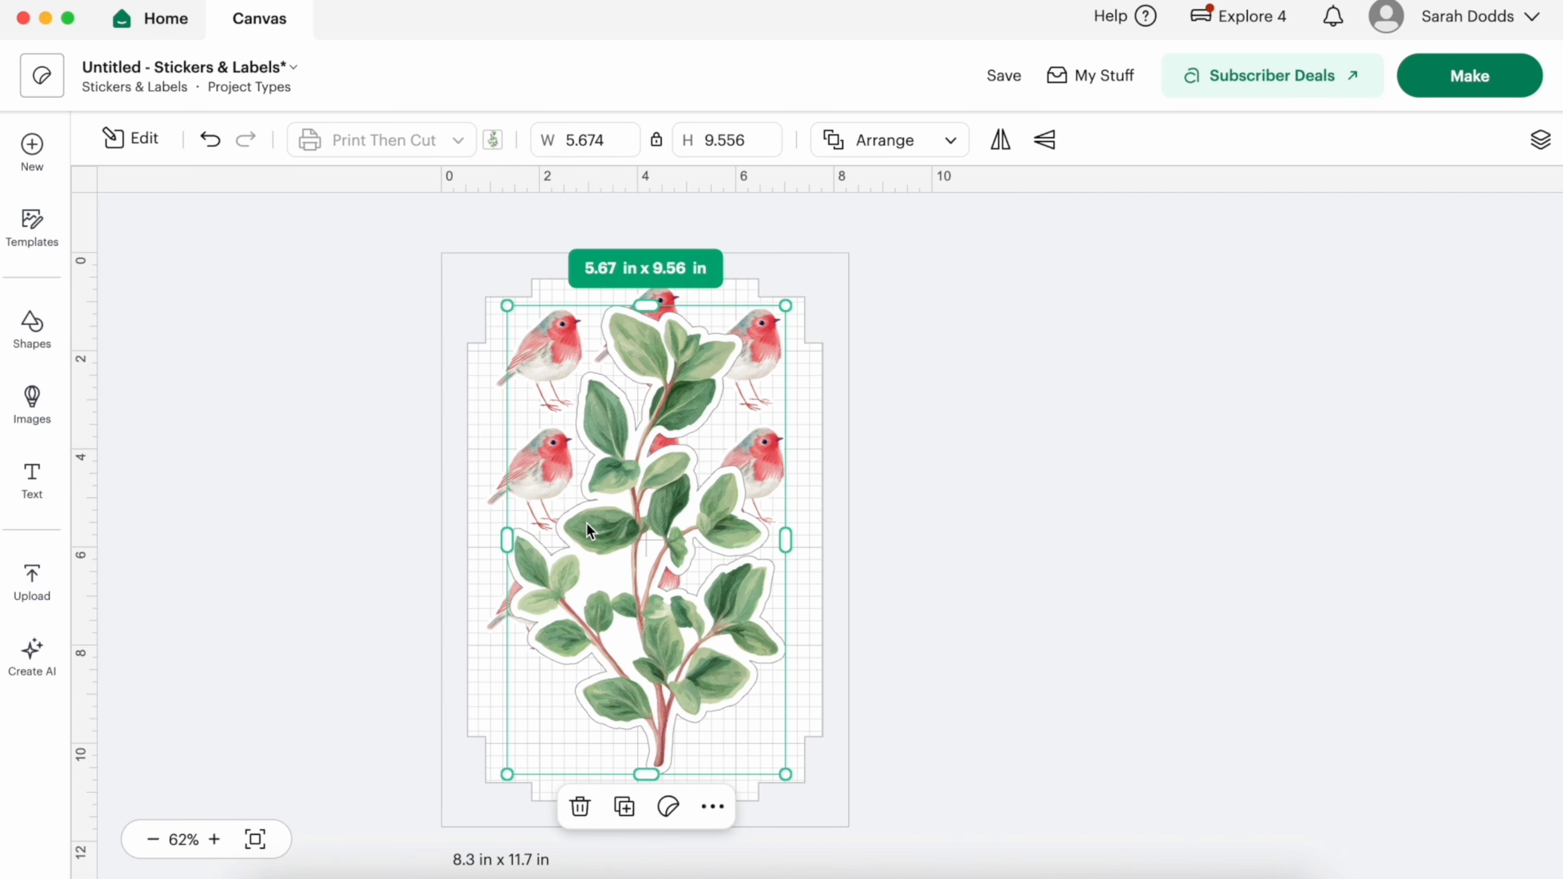
left_click(669, 804)
left_click(264, 861)
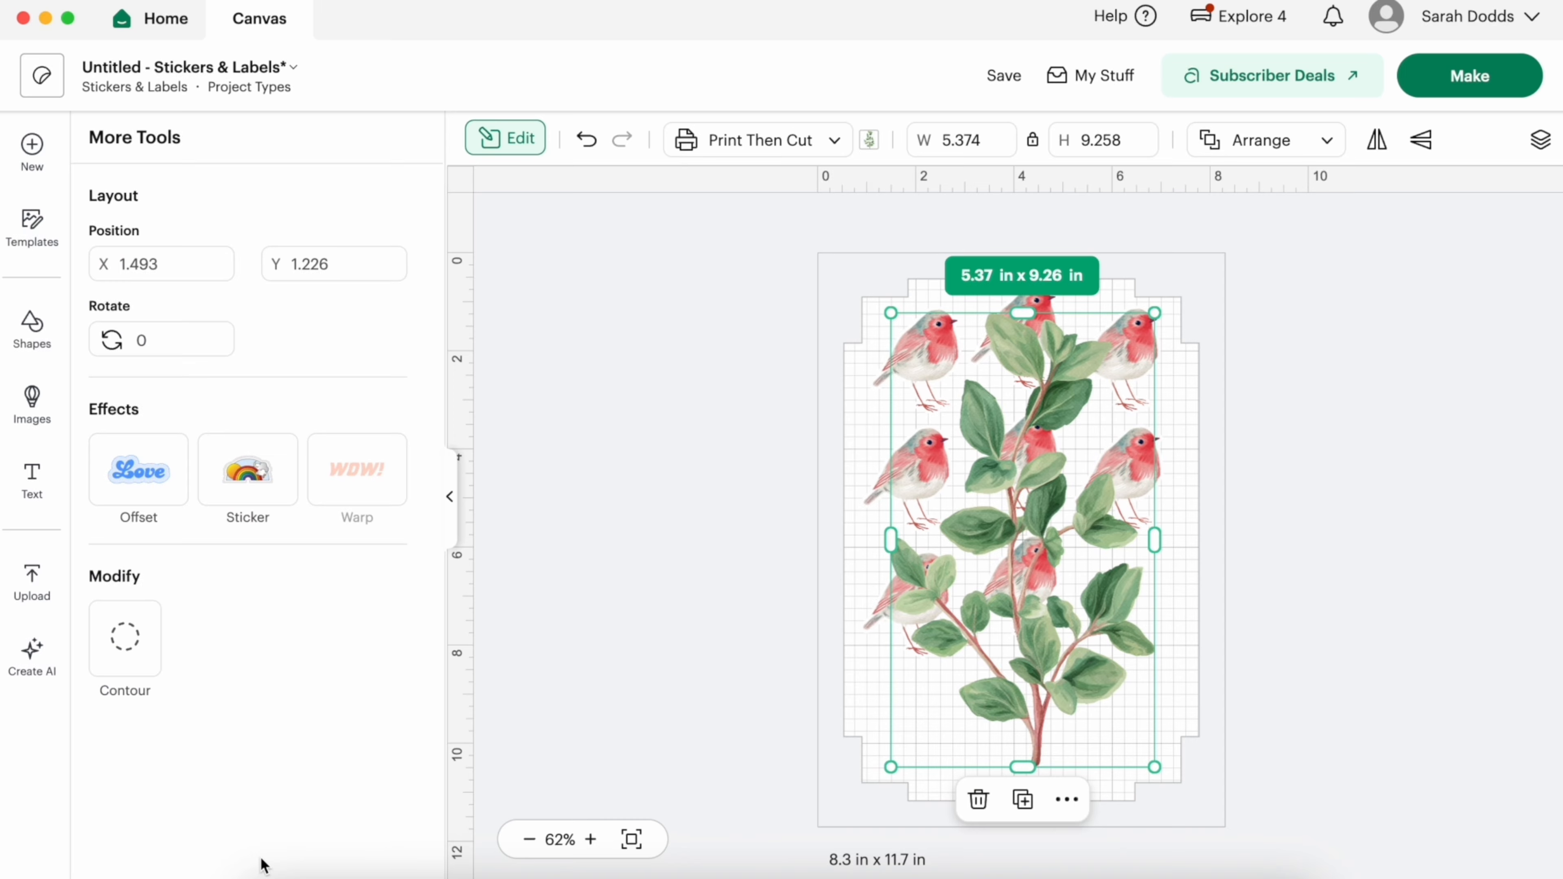
left_click(165, 492)
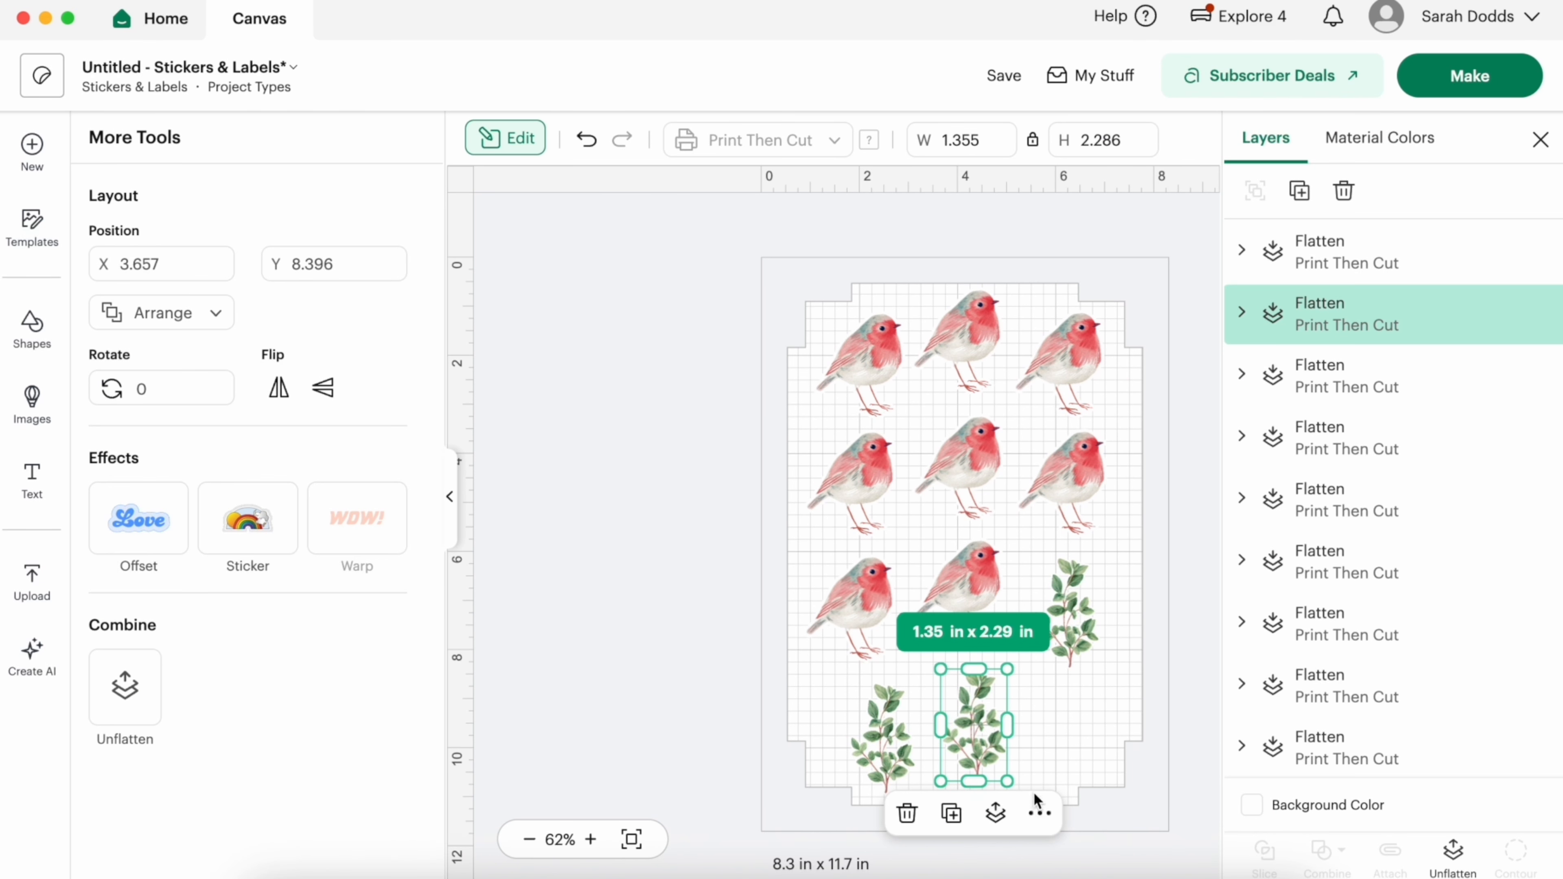
left_click_drag(1033, 791, 1040, 647)
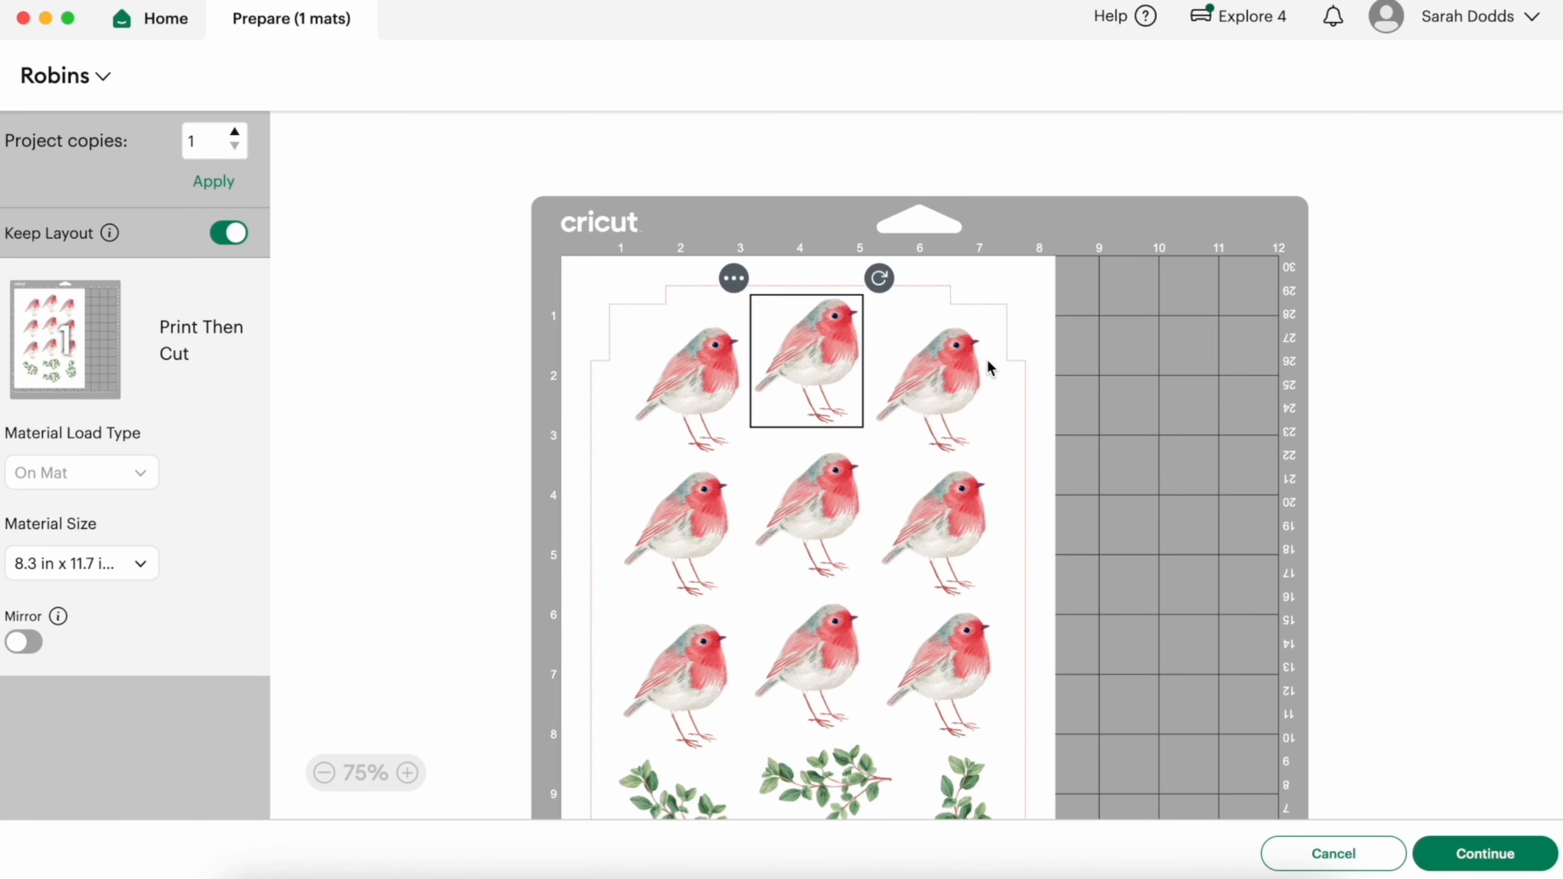
- Review the robin mat preview with Keep Layout turned off, and turn Keep Layout back on
scroll(368, 378, "down", 5)
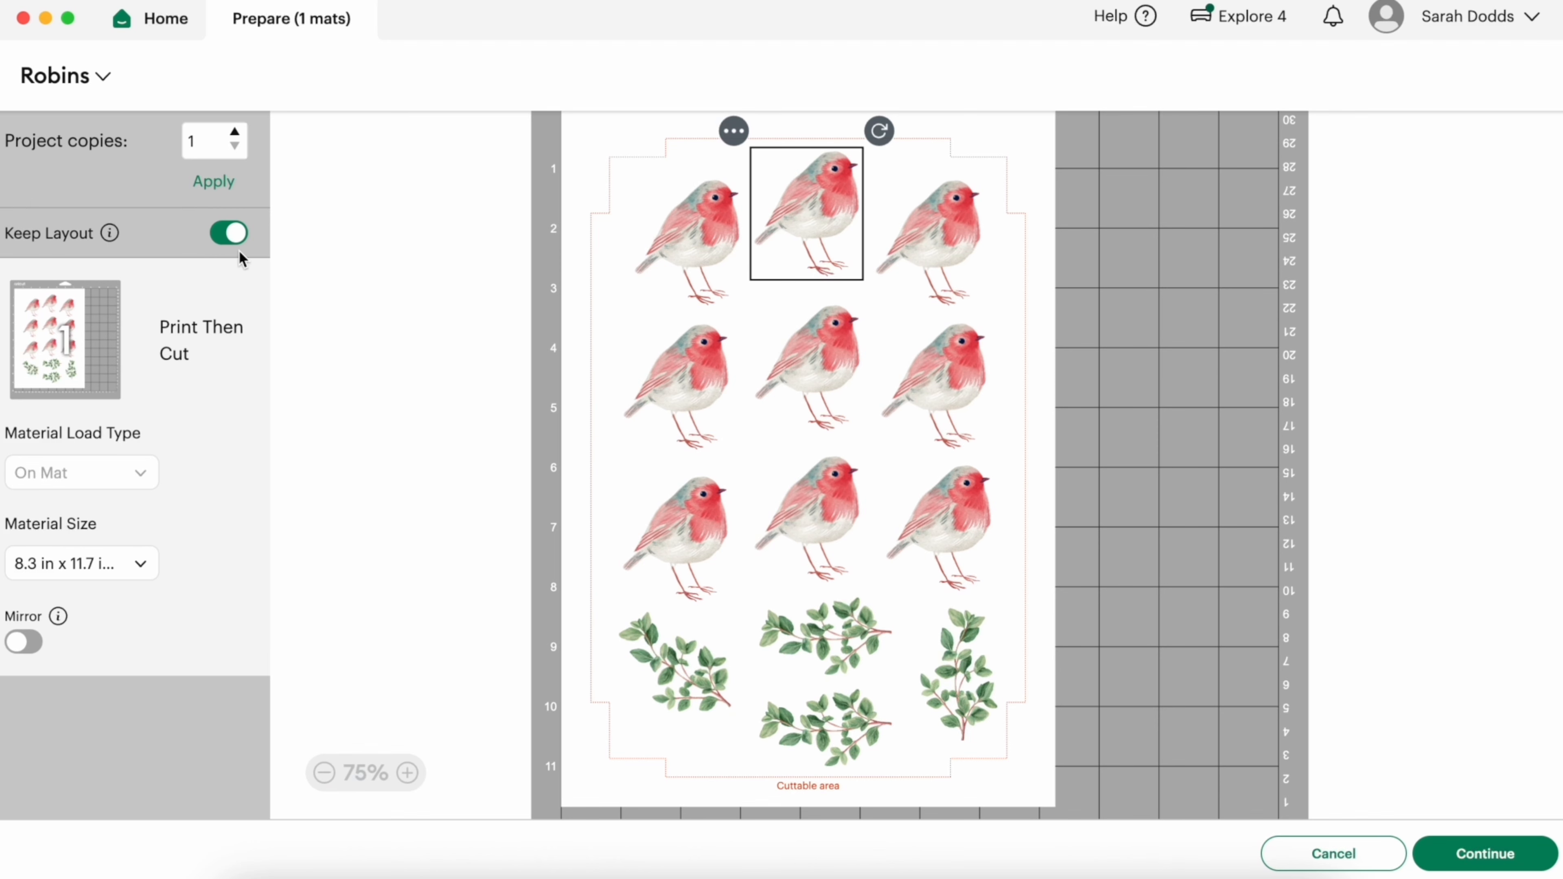
left_click(227, 234)
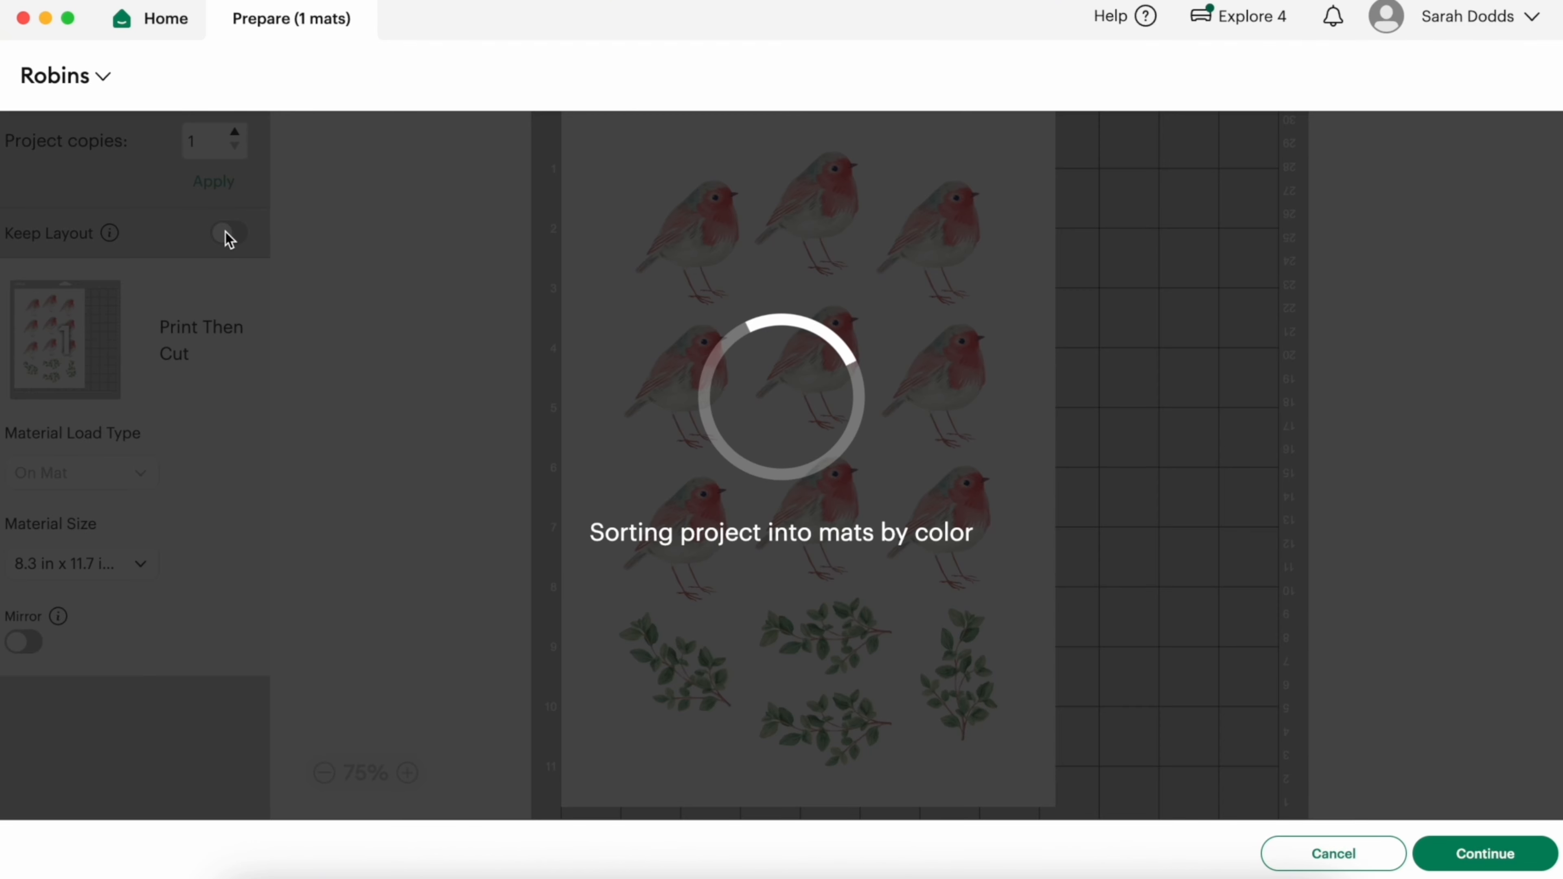
scroll(608, 355, "down", 5)
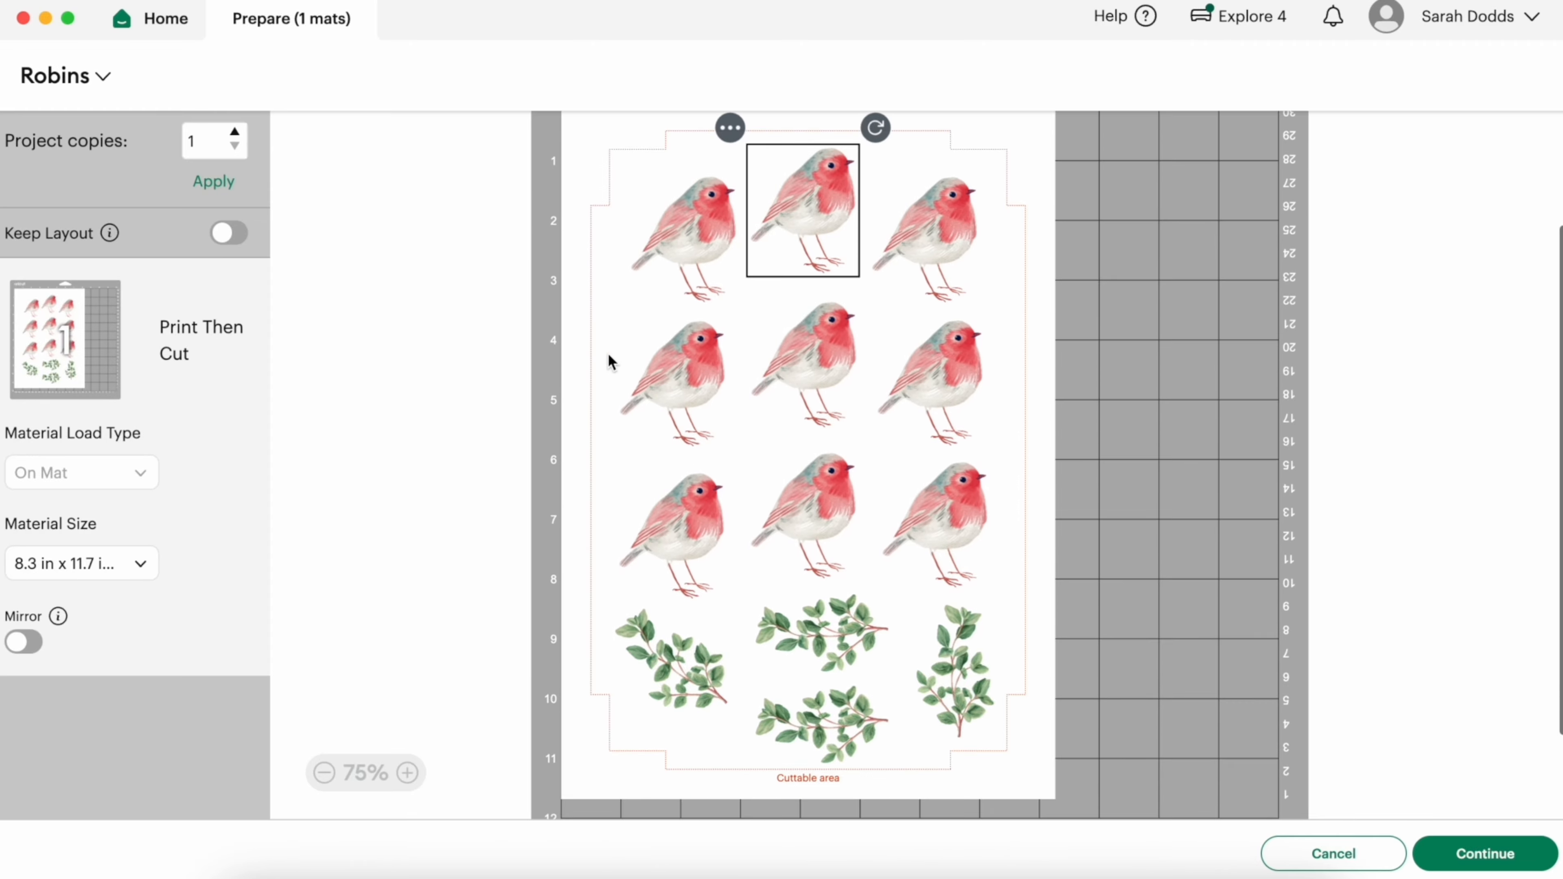
scroll(608, 355, "up", 4)
left_click(231, 233)
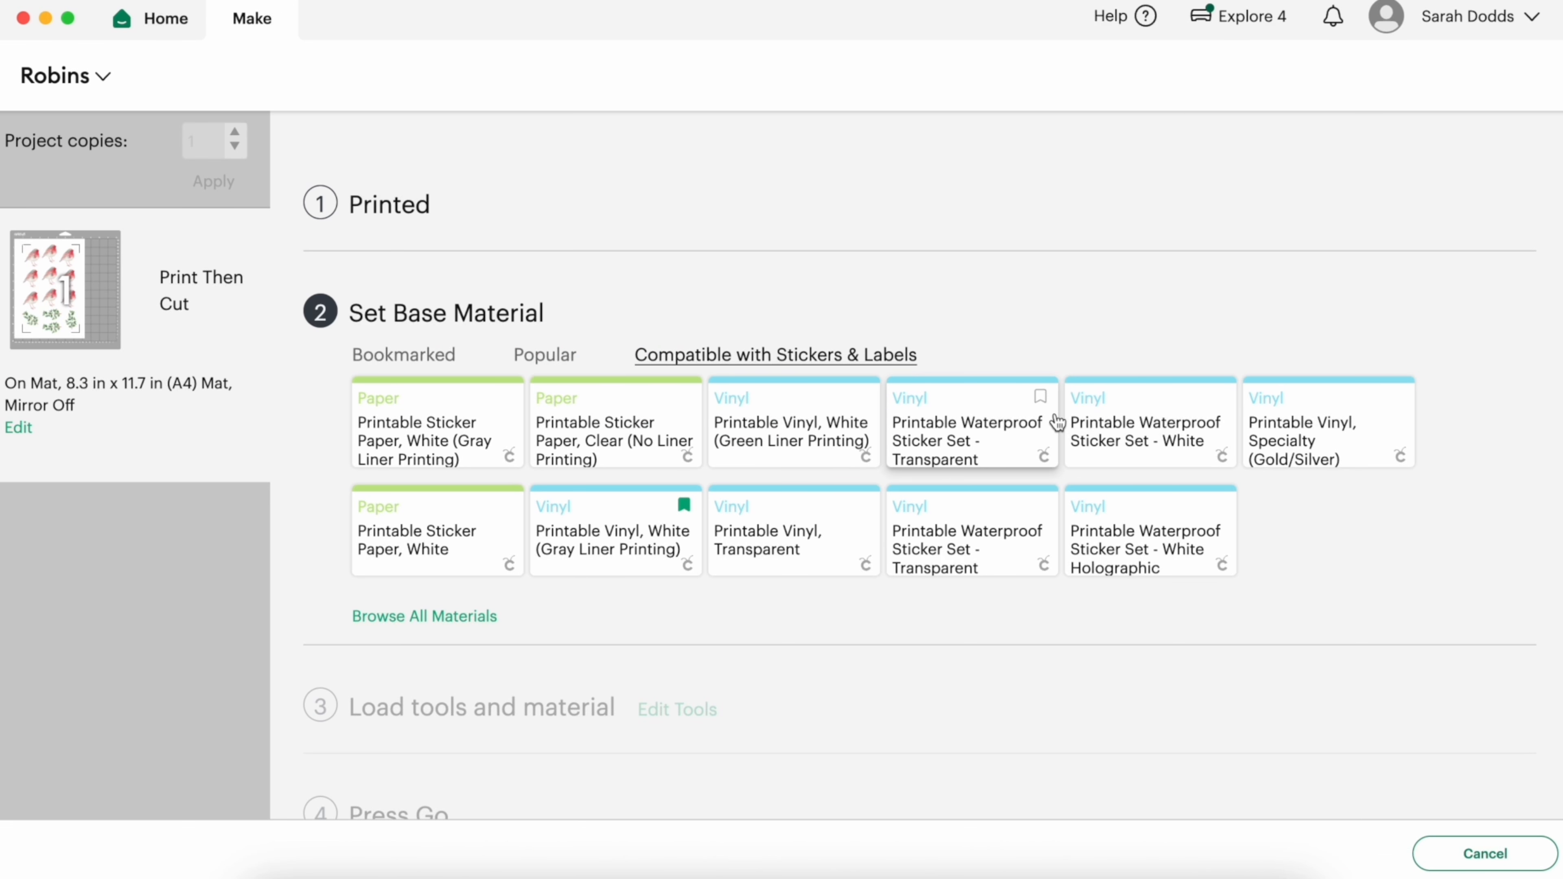
- Compare the bookmarked base materials with those compatible with stickers and labels, continuing with the umbrella mat
scroll(1057, 422, "down", 1)
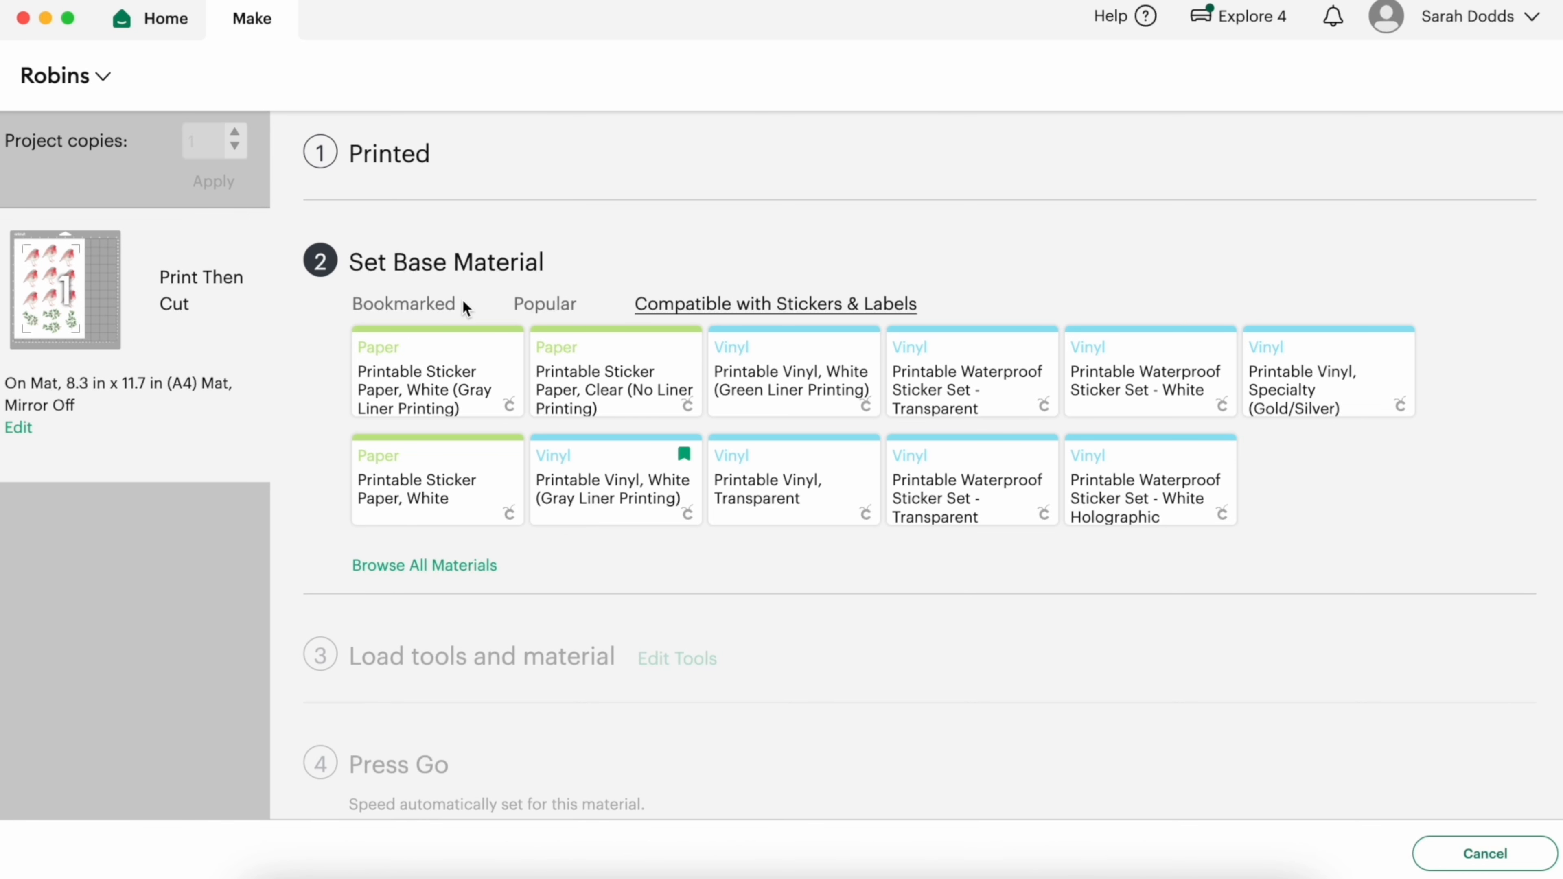
left_click(410, 298)
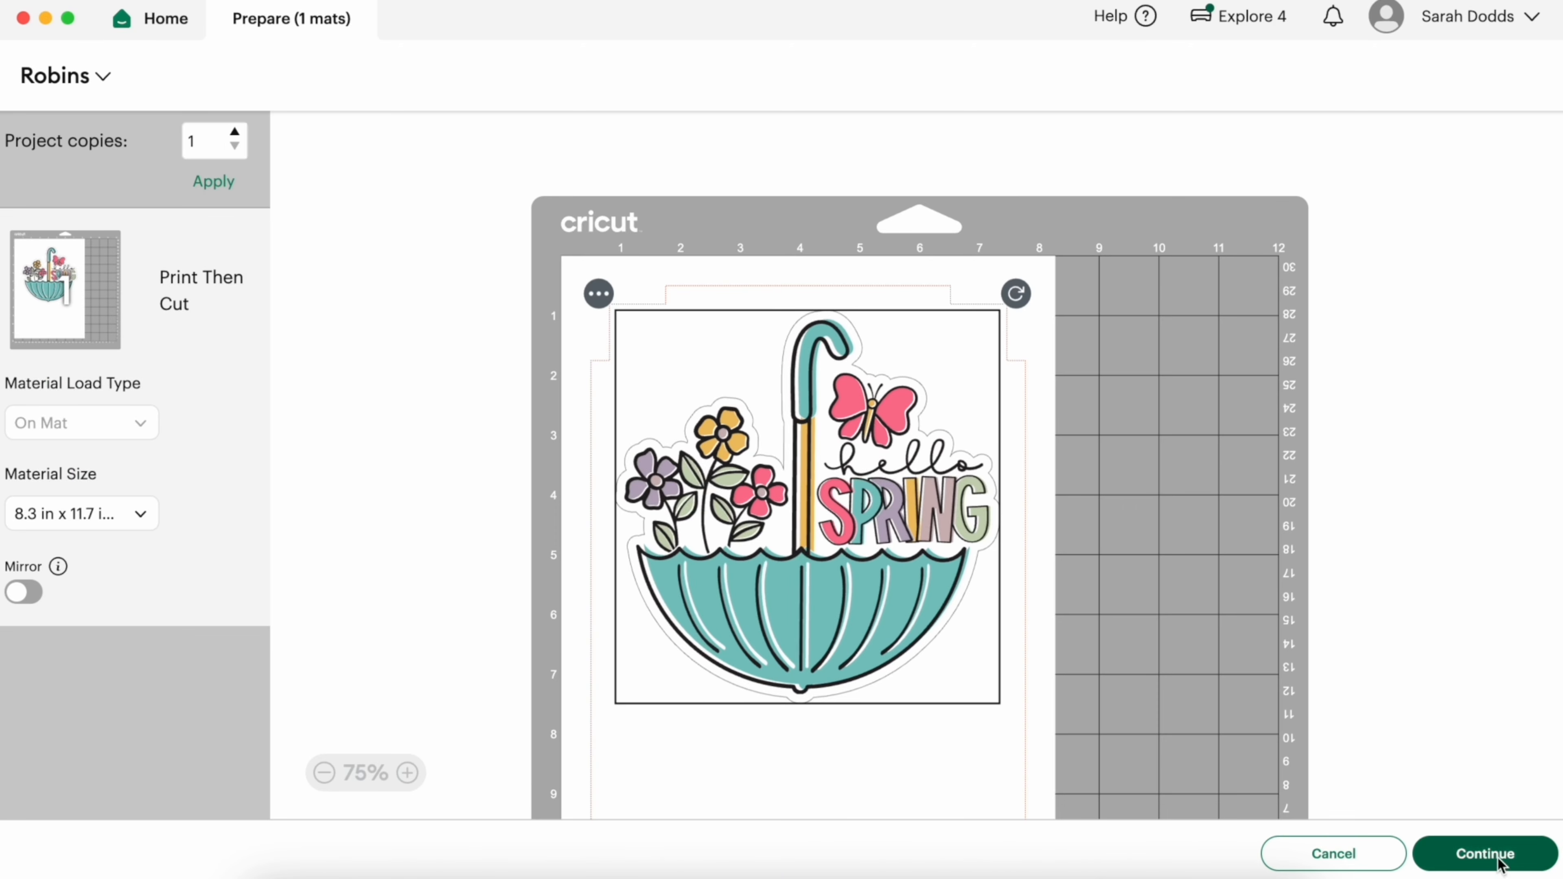
left_click(1477, 853)
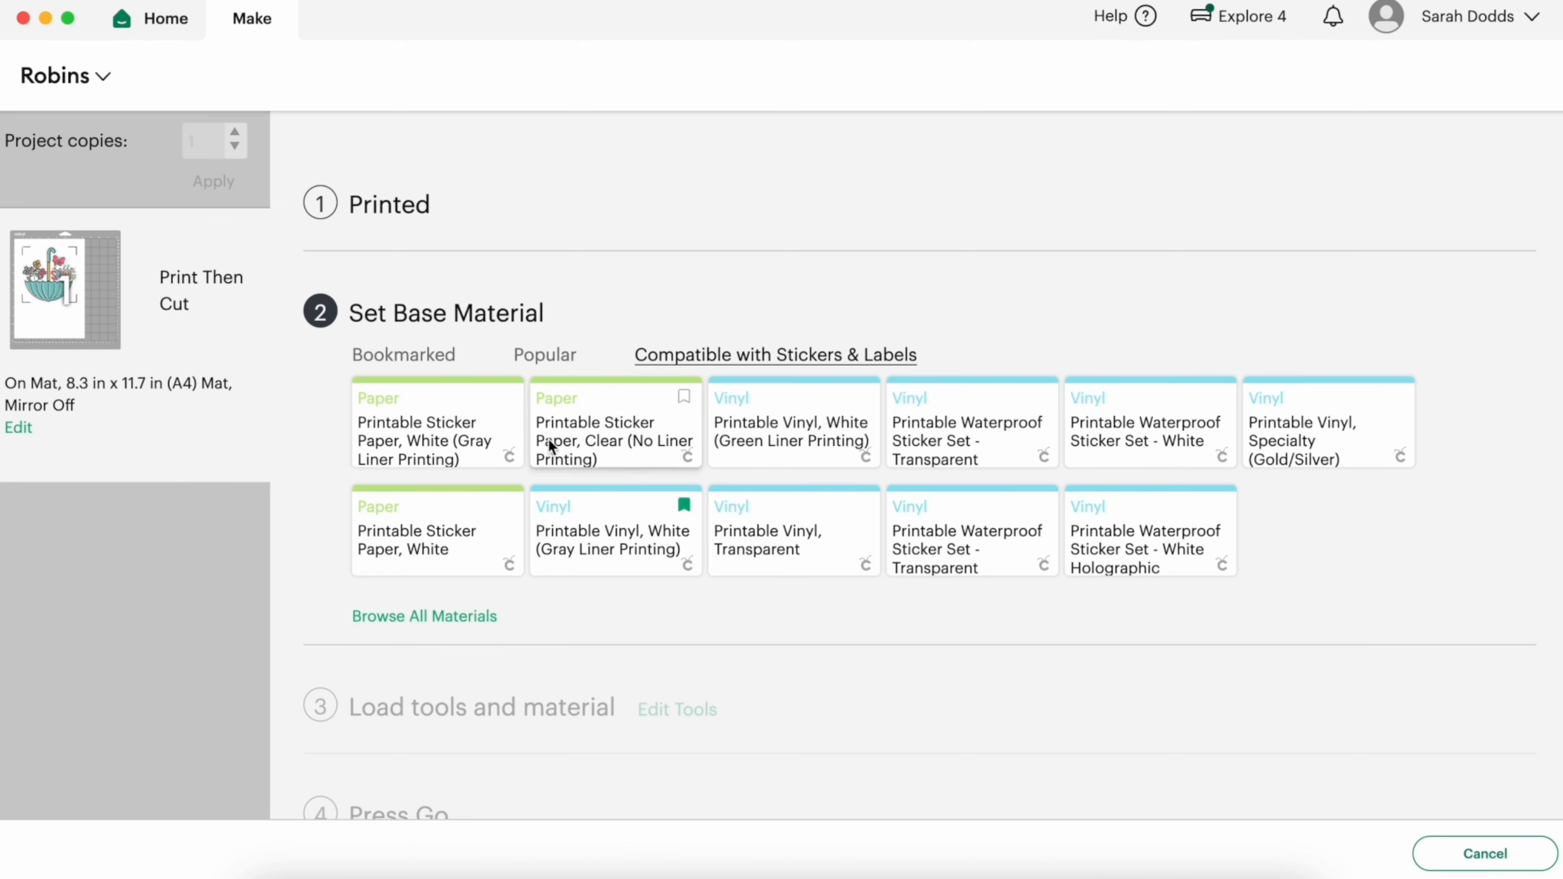
left_click(437, 356)
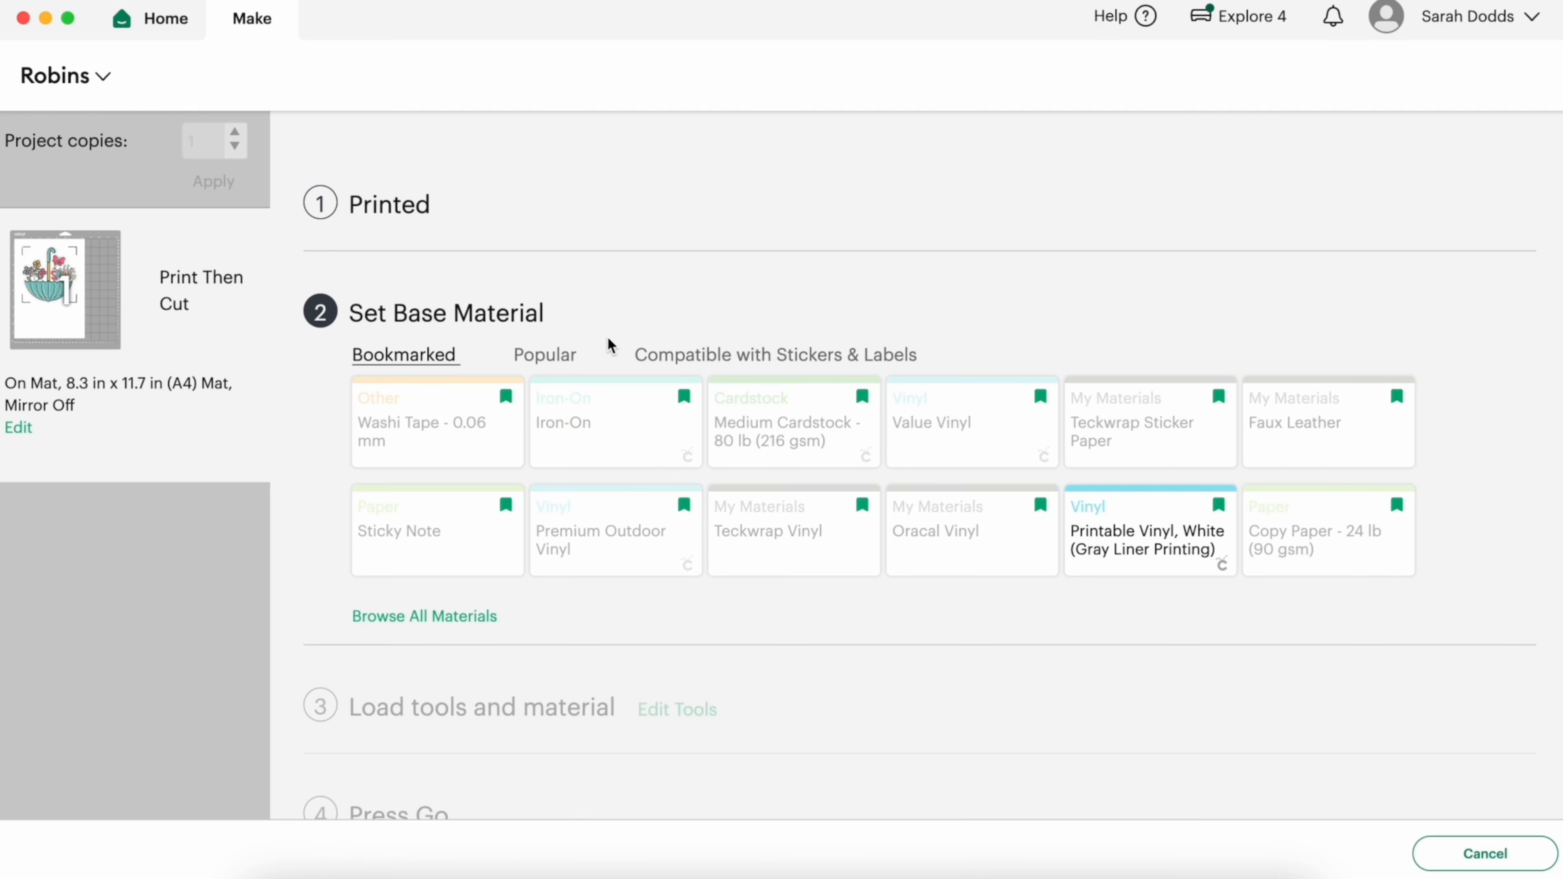
left_click(794, 356)
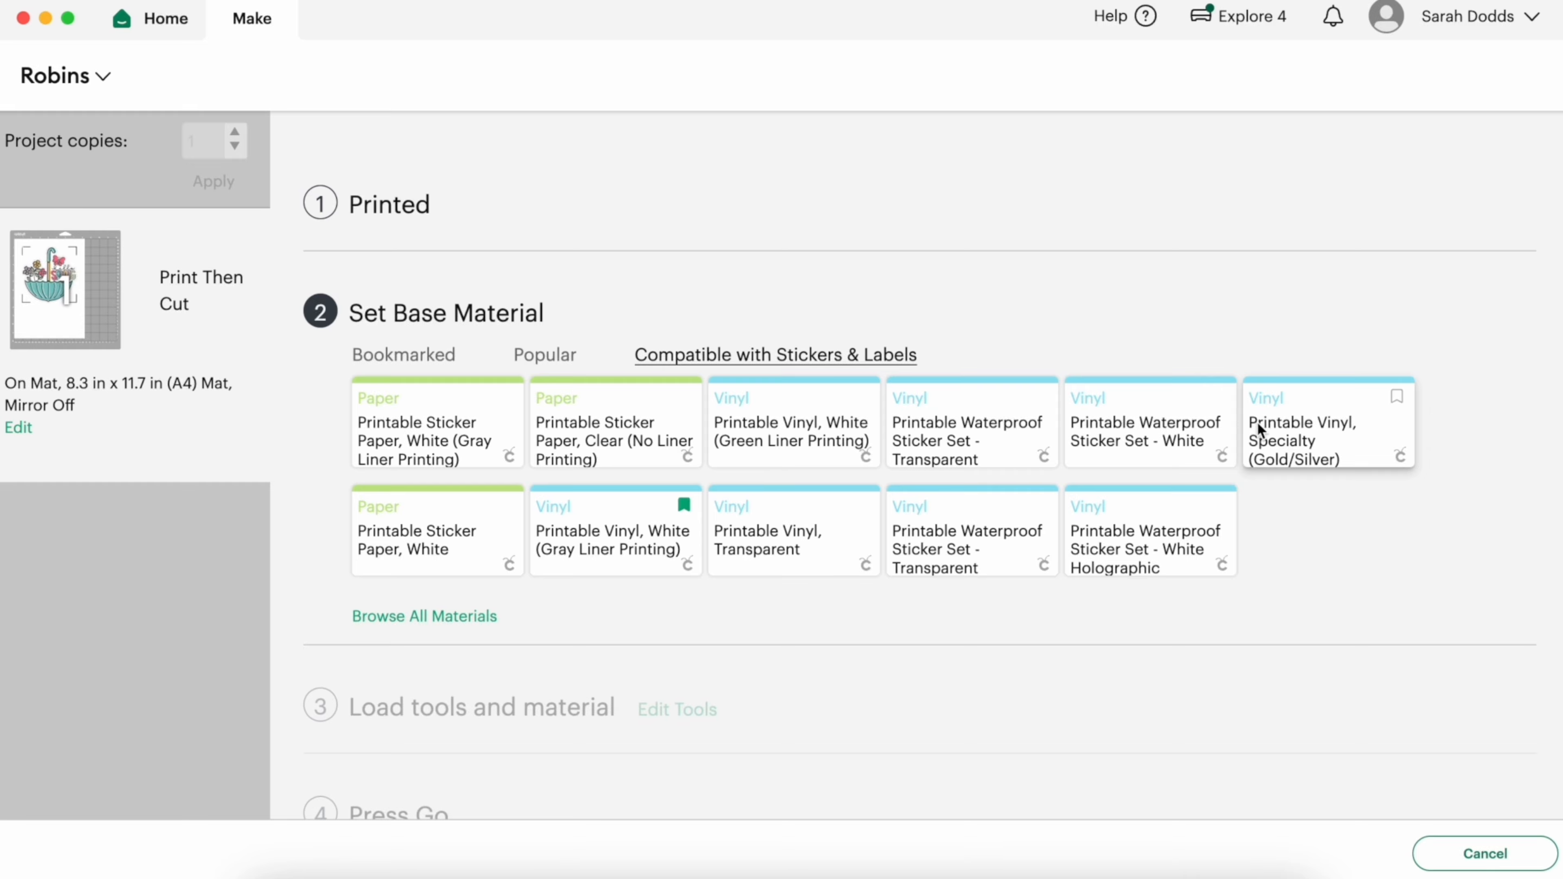
- Browse the full list of compatible materials for printable paper and vinyl options
left_click(471, 612)
scroll(523, 609, "down", 3)
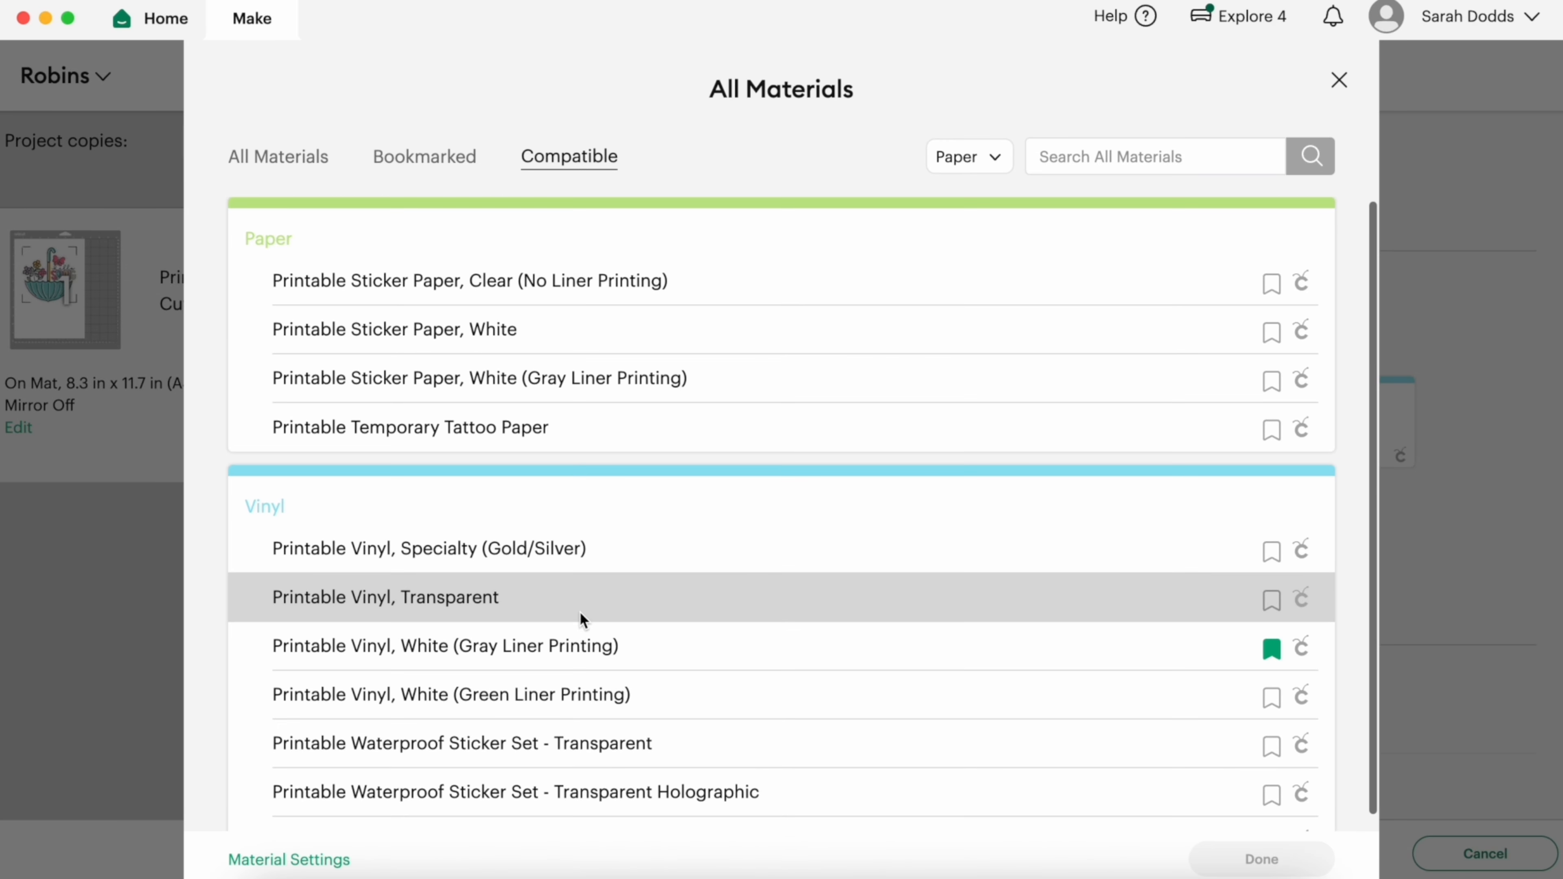
scroll(580, 611, "down", 2)
scroll(580, 611, "up", 5)
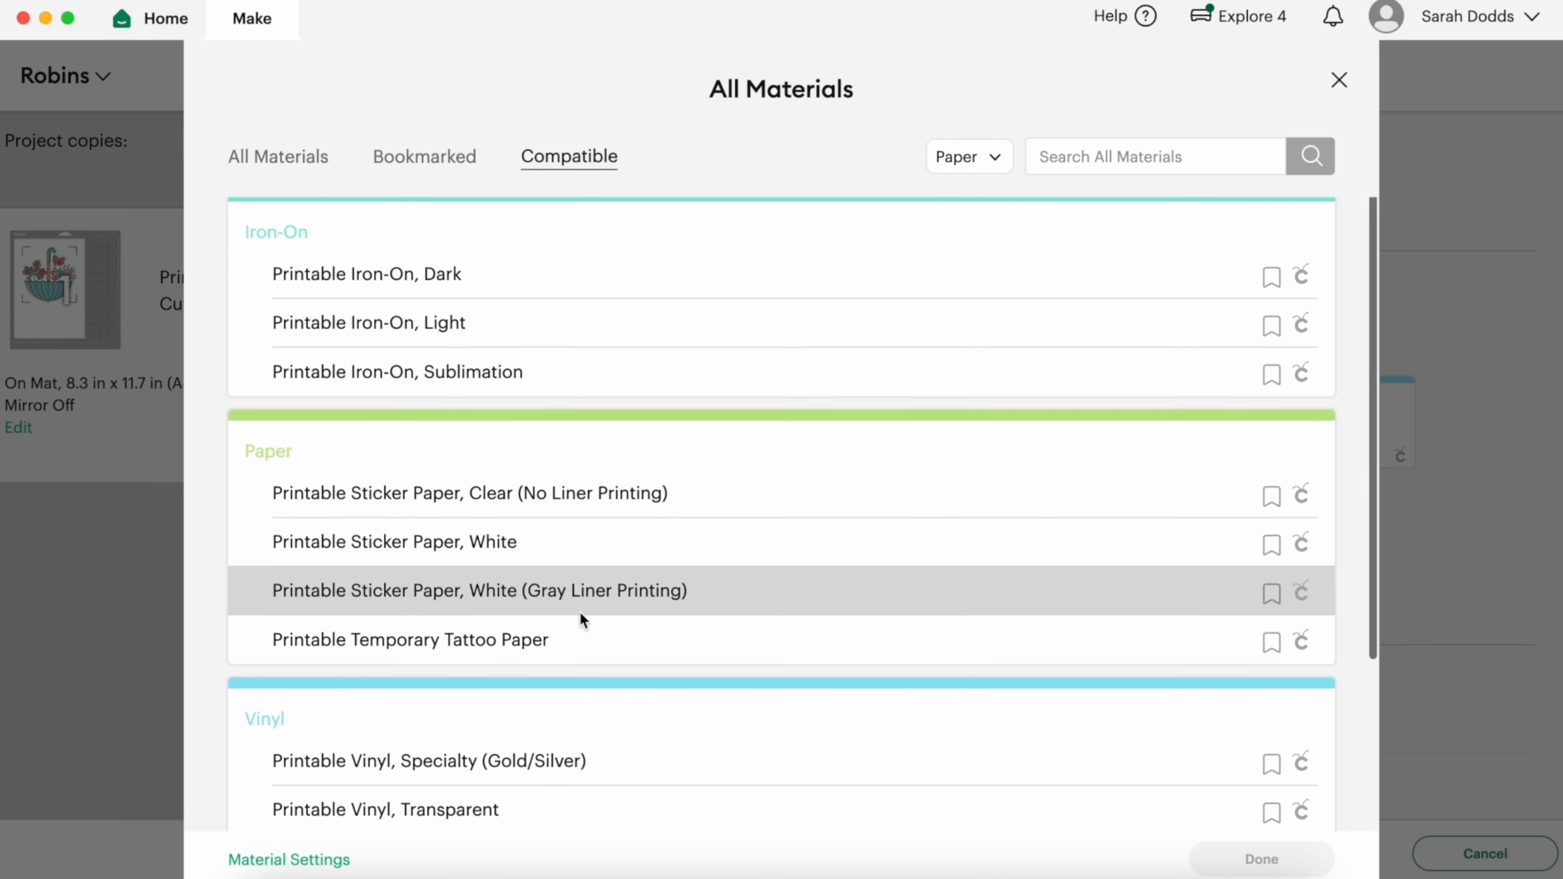
scroll(580, 610, "down", 5)
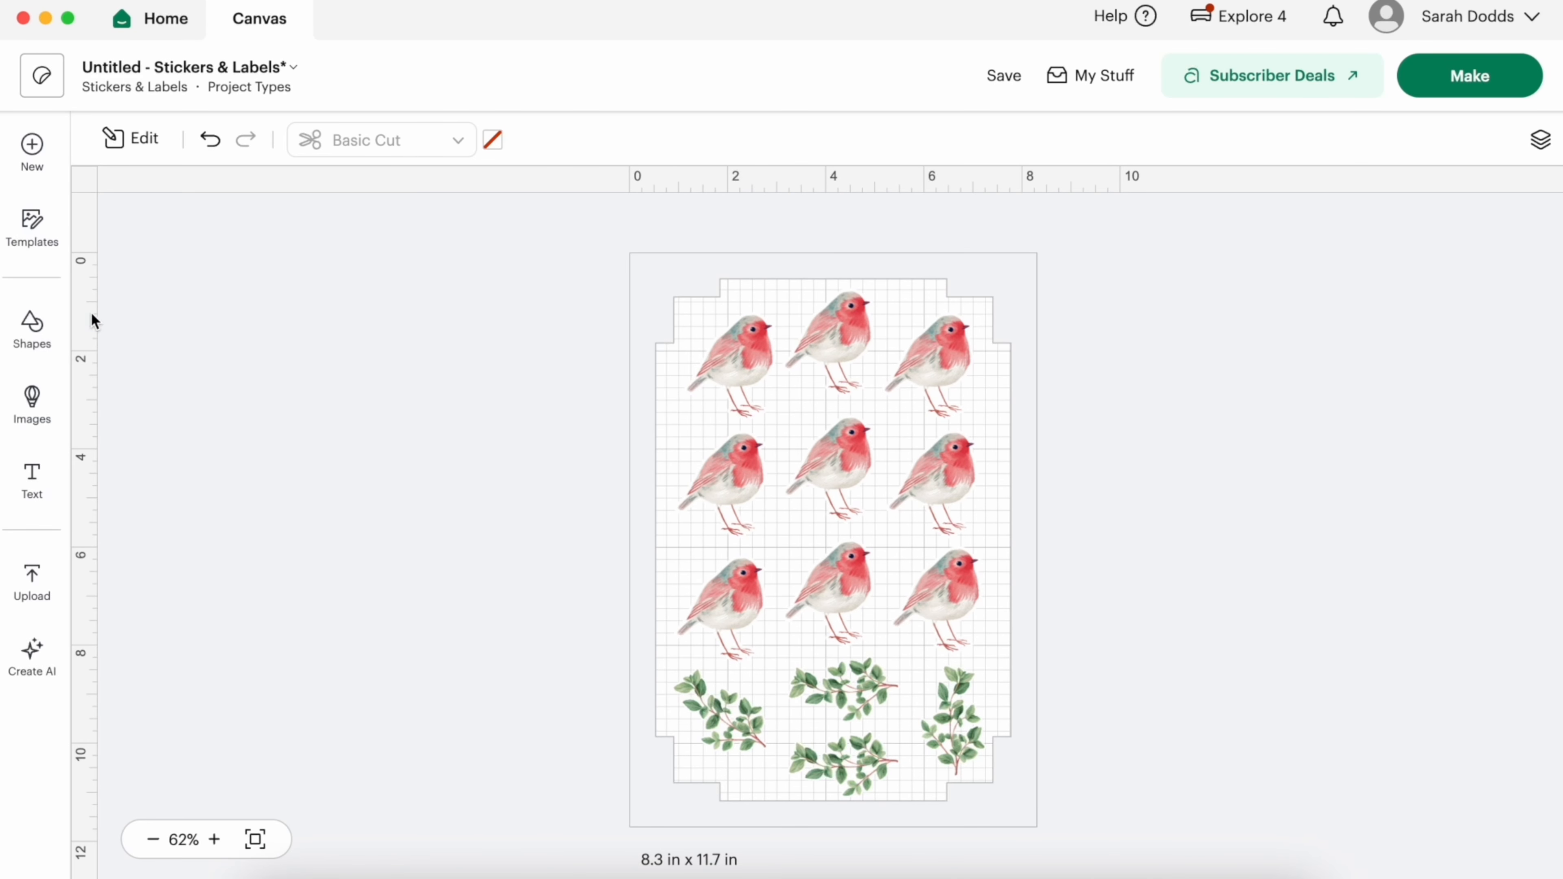
- Add an octagon to the robin sticker sheet and remove its sticker effect
left_click(48, 328)
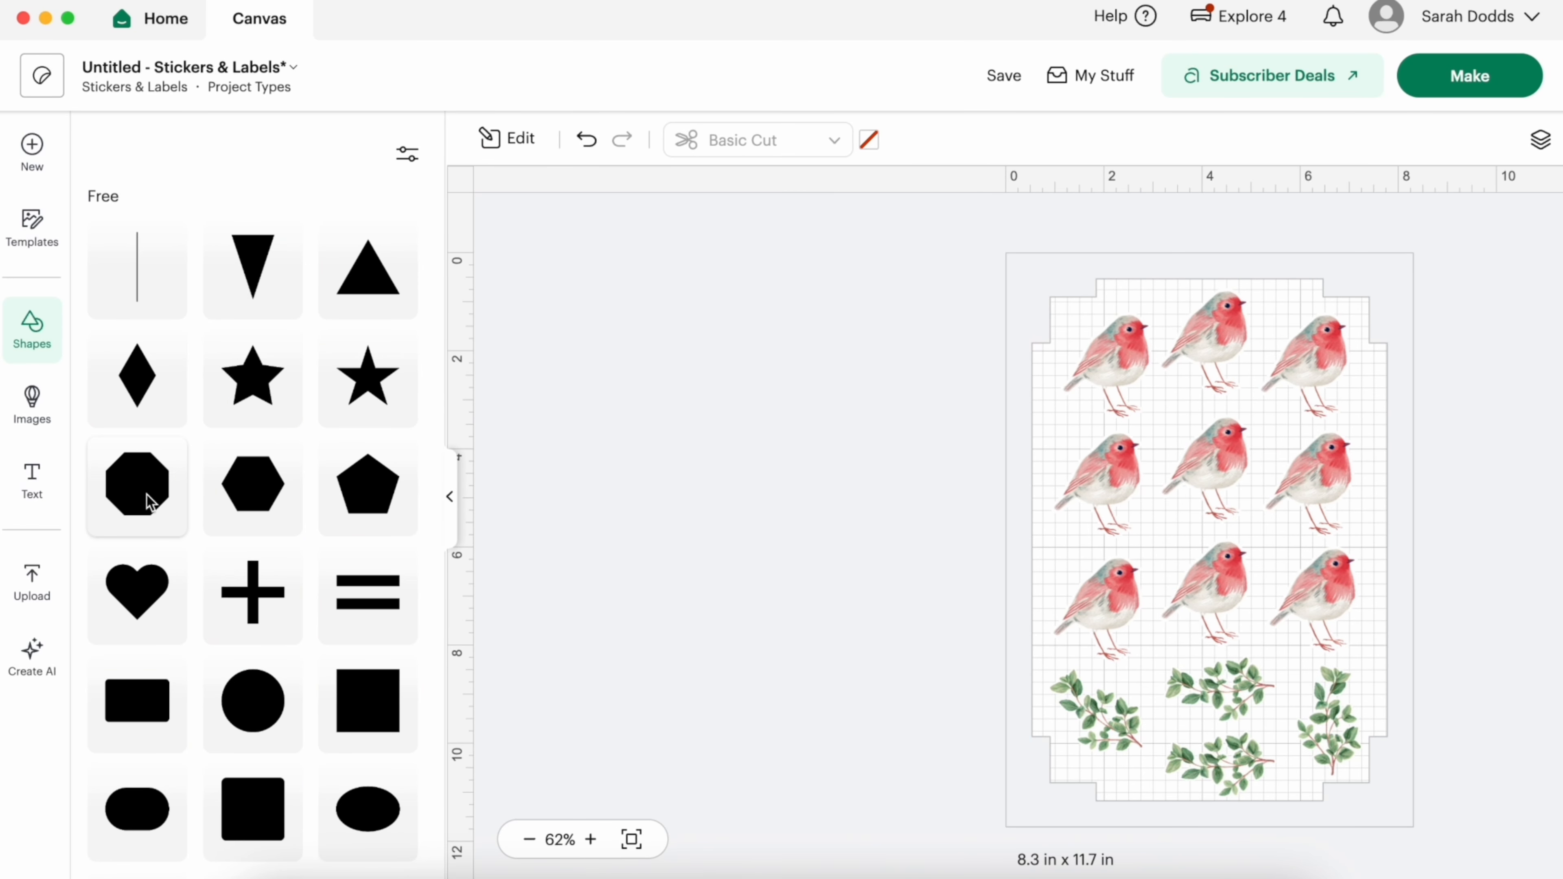
left_click(148, 496)
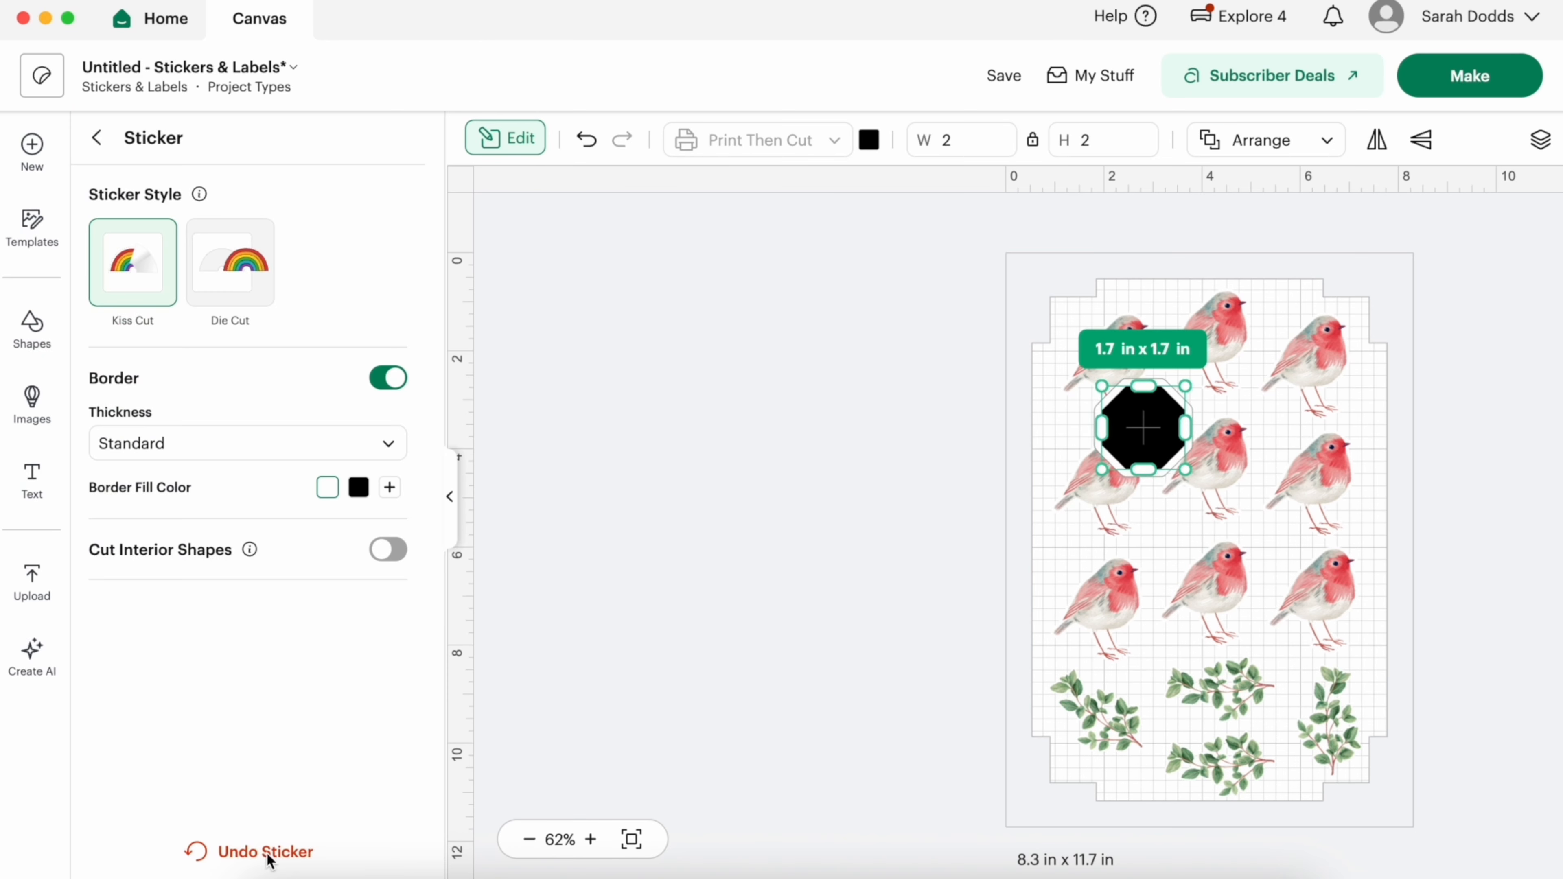
left_click(268, 851)
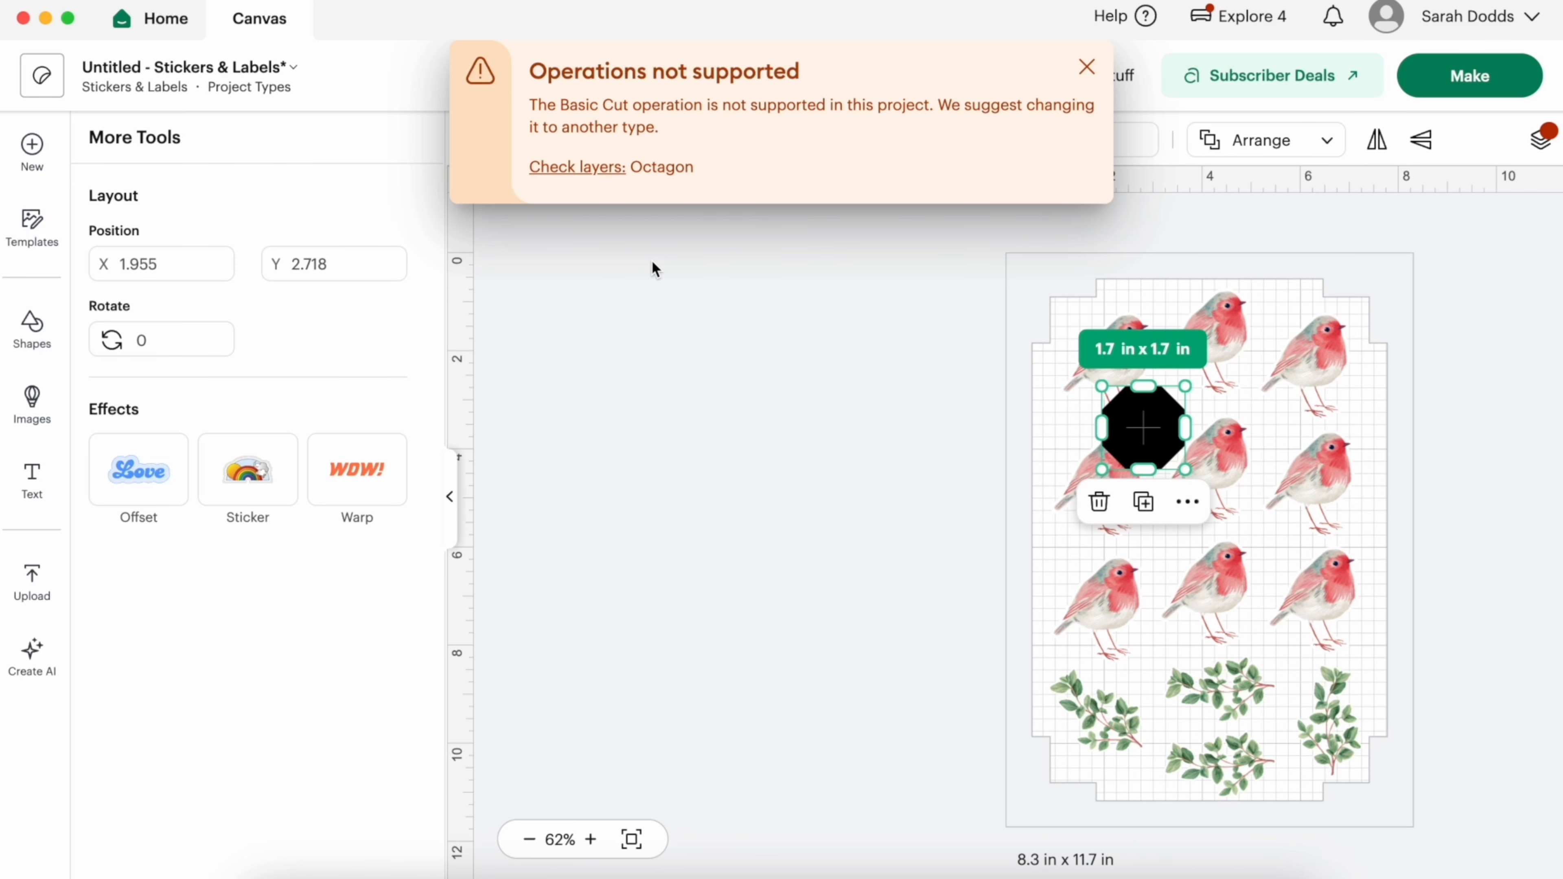
- Dismiss the unsupported operation warning and choose another operation type for the octagon
left_click(1087, 65)
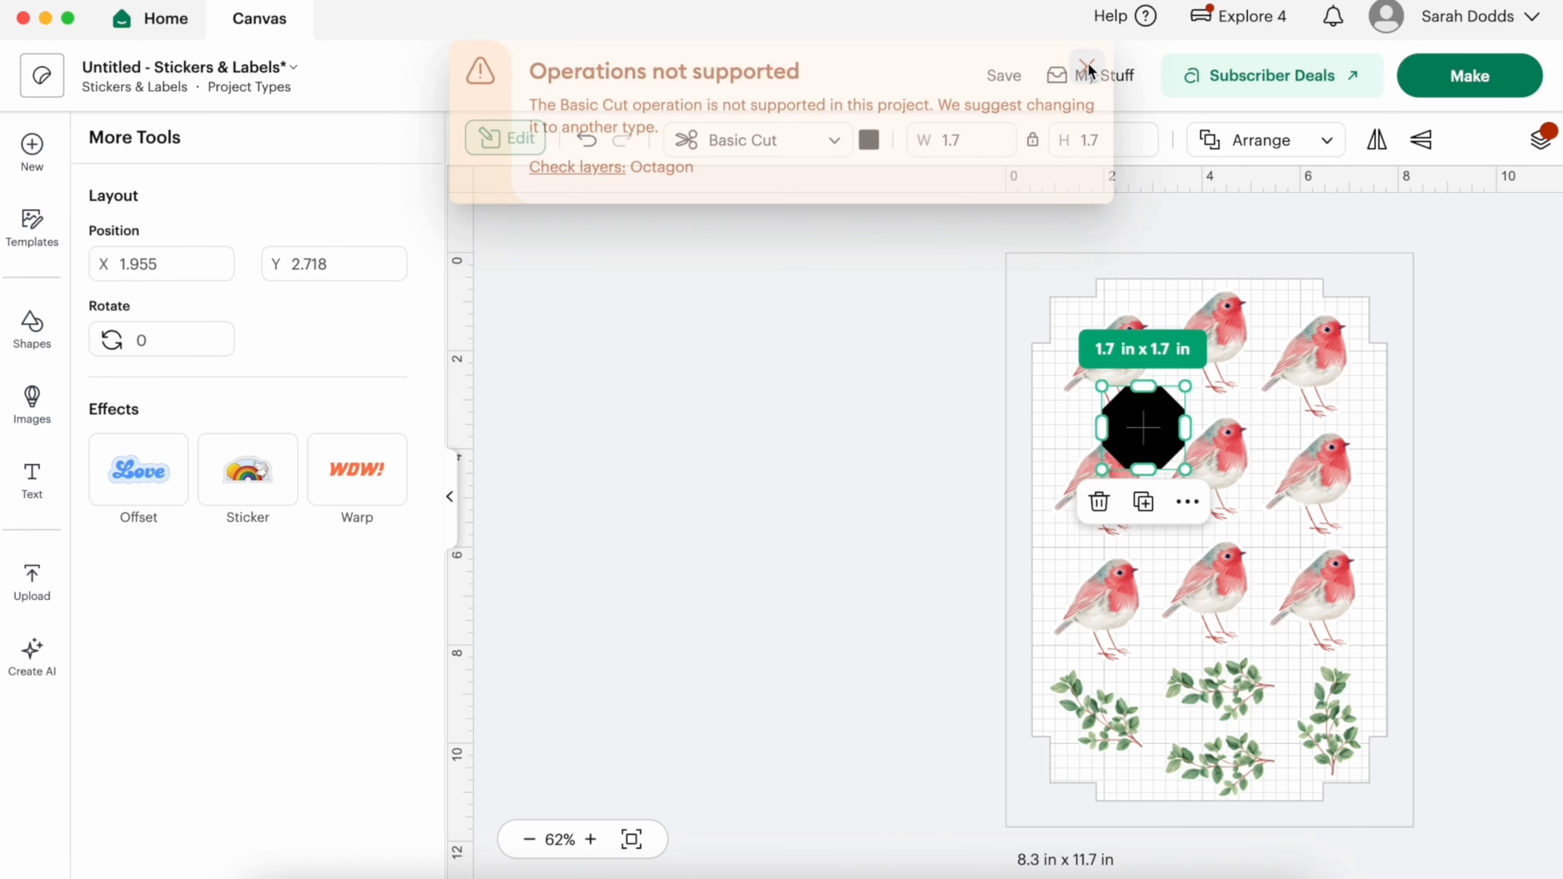
left_click(802, 145)
left_click(804, 195)
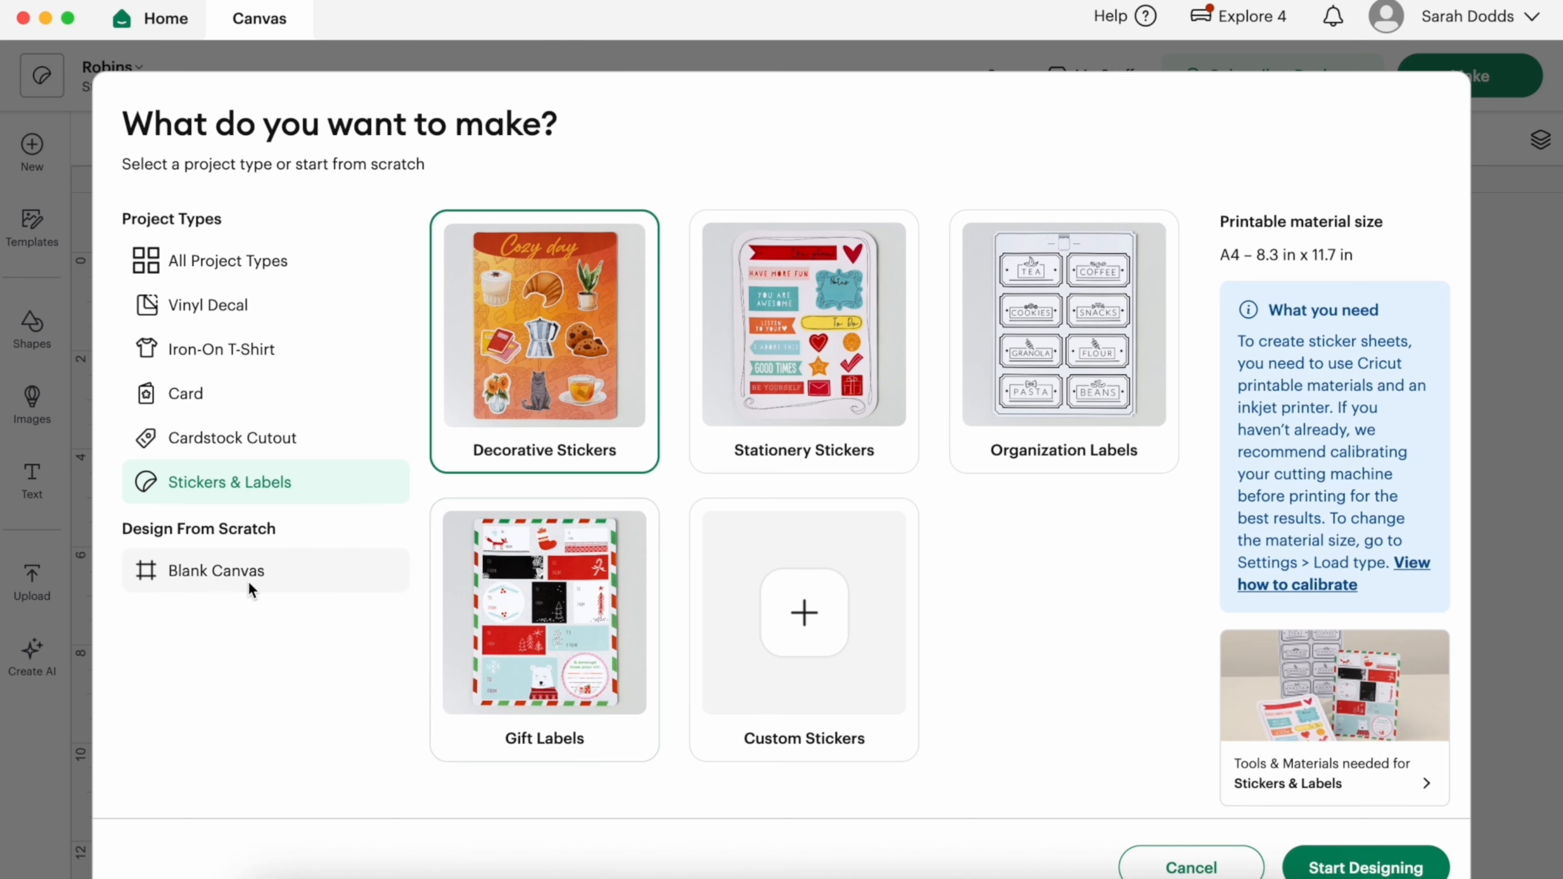
- Start a new design from scratch on a blank canvas
left_click(211, 575)
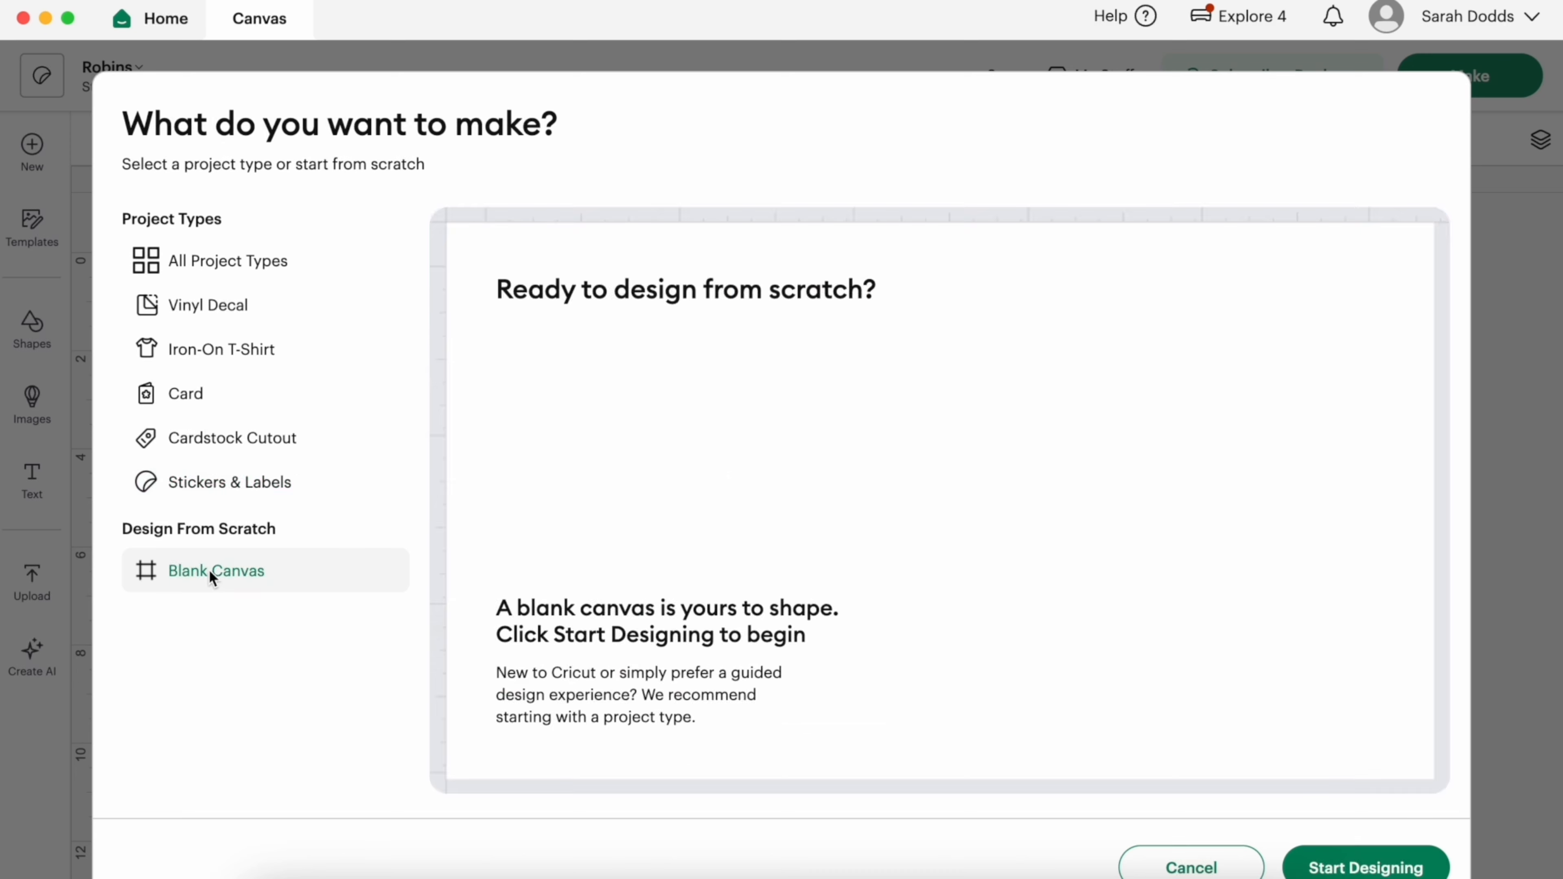
left_click(1344, 856)
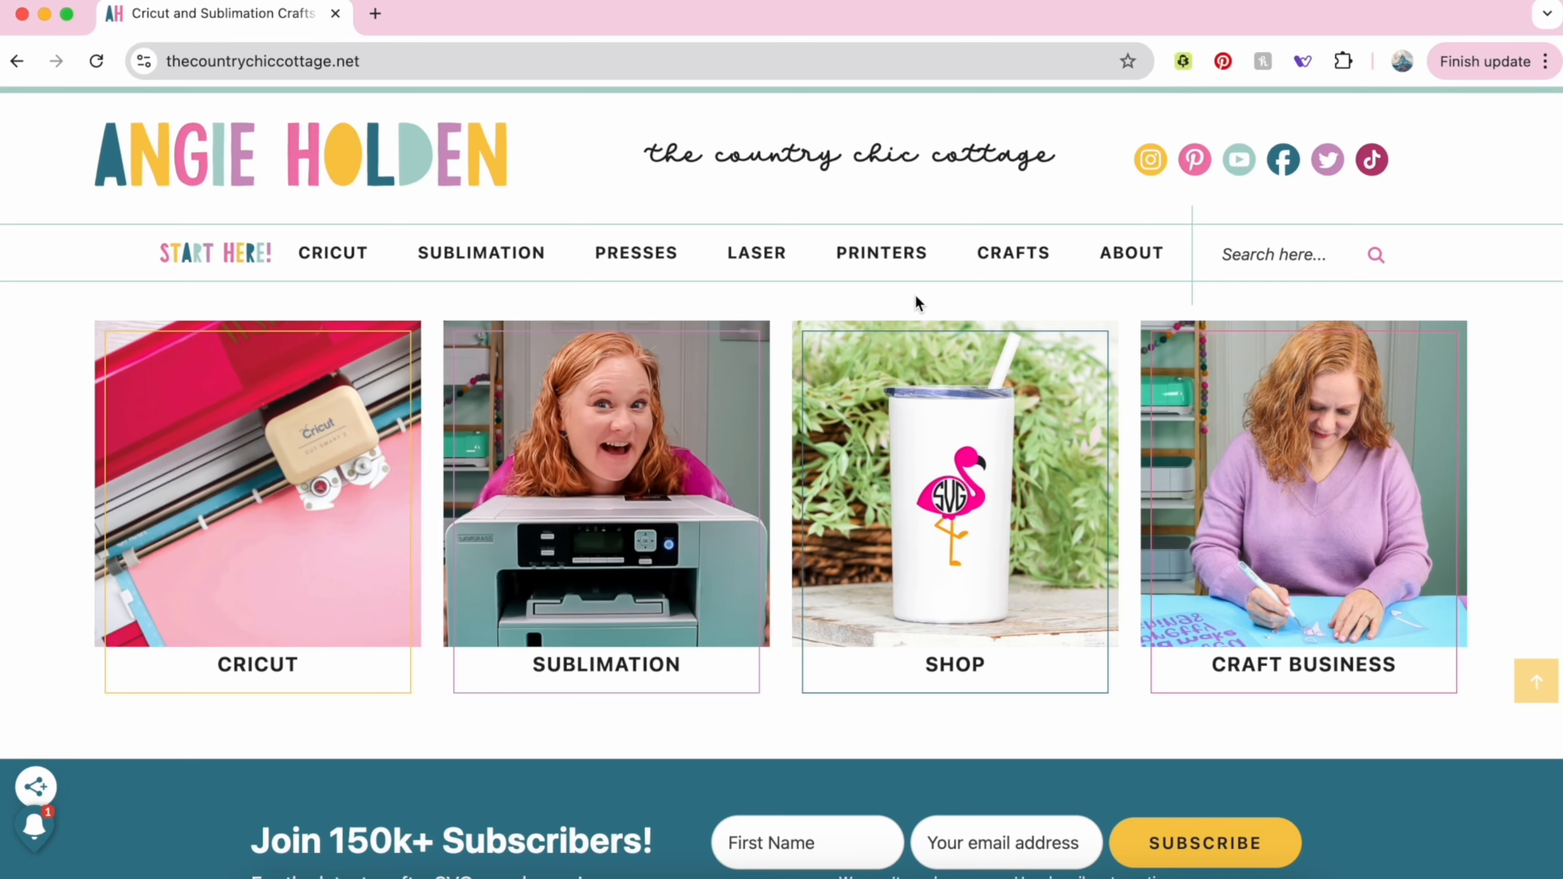
- In the browser, search The Country Chic Cottage for "print then cut template" and open the article on free maximum-size templates
left_click(1210, 259)
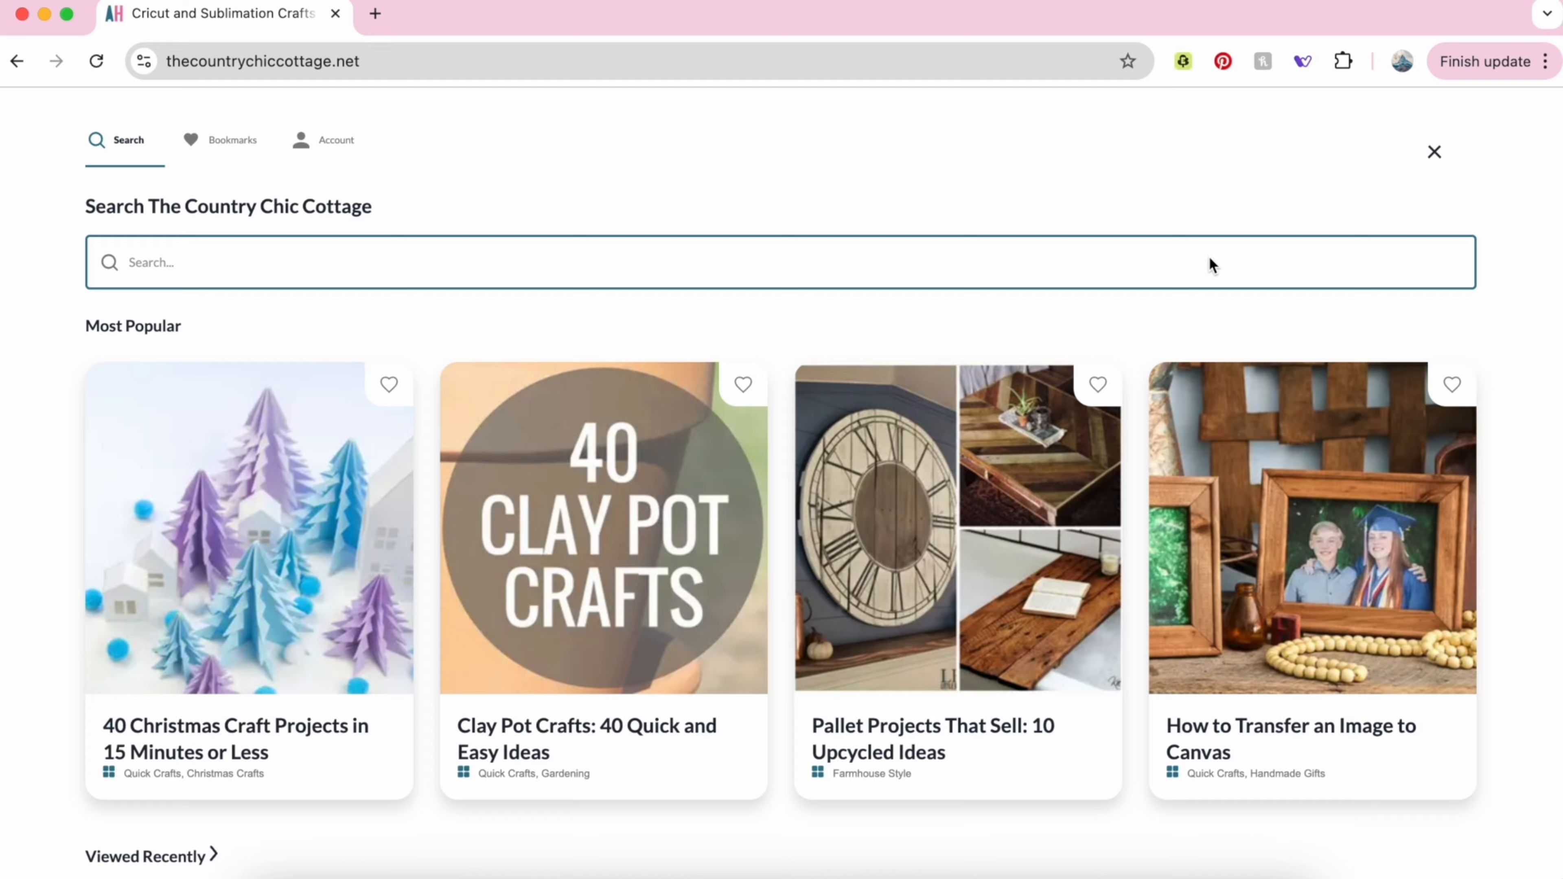
type("print then cu")
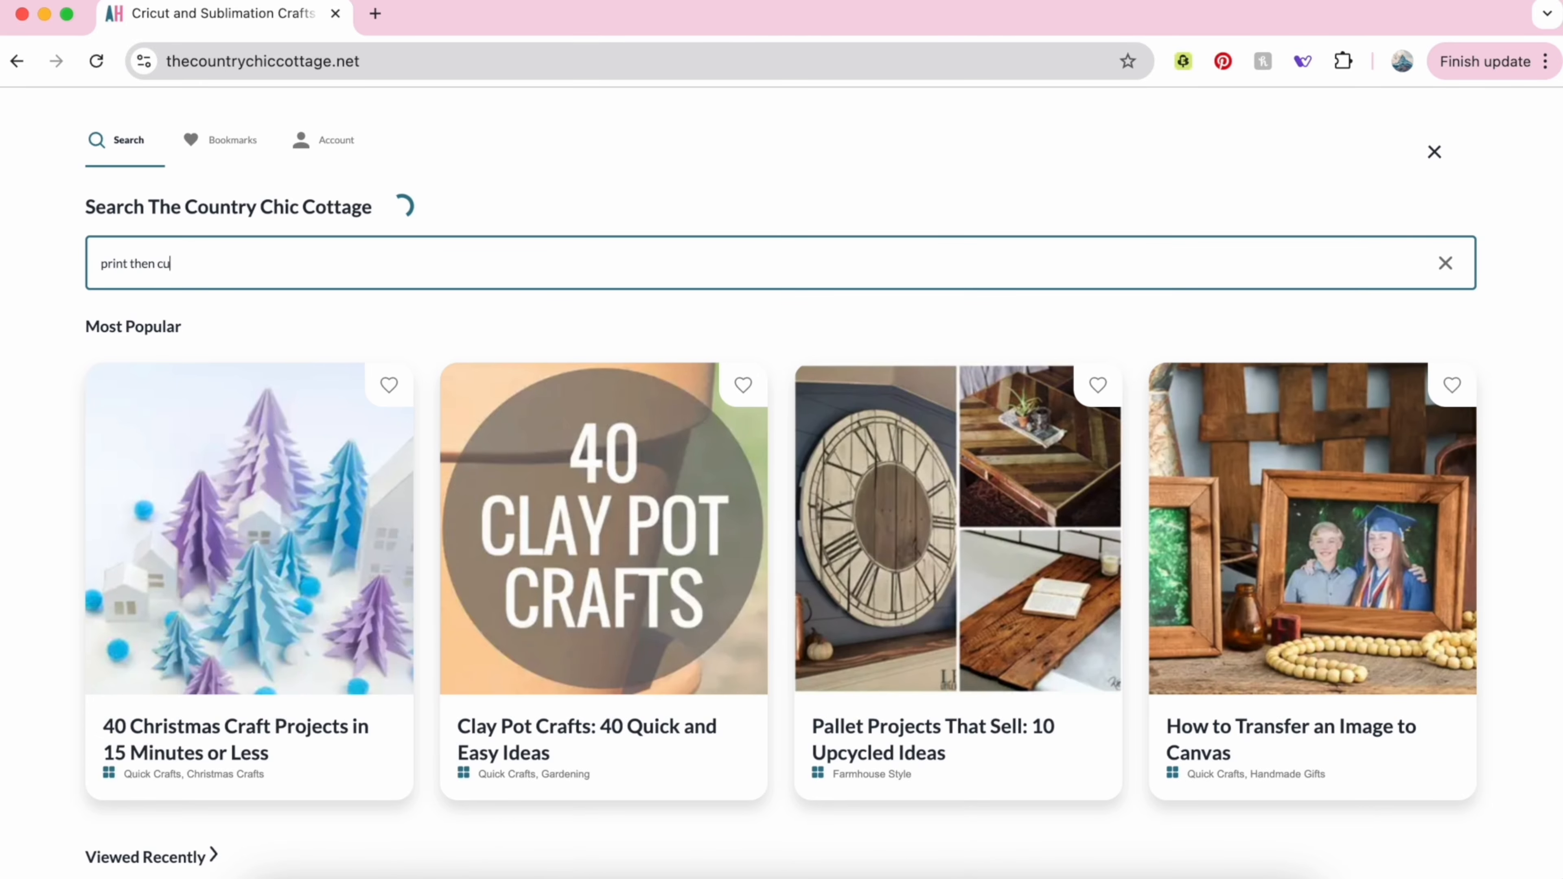
type("t")
type("template")
left_click(1361, 578)
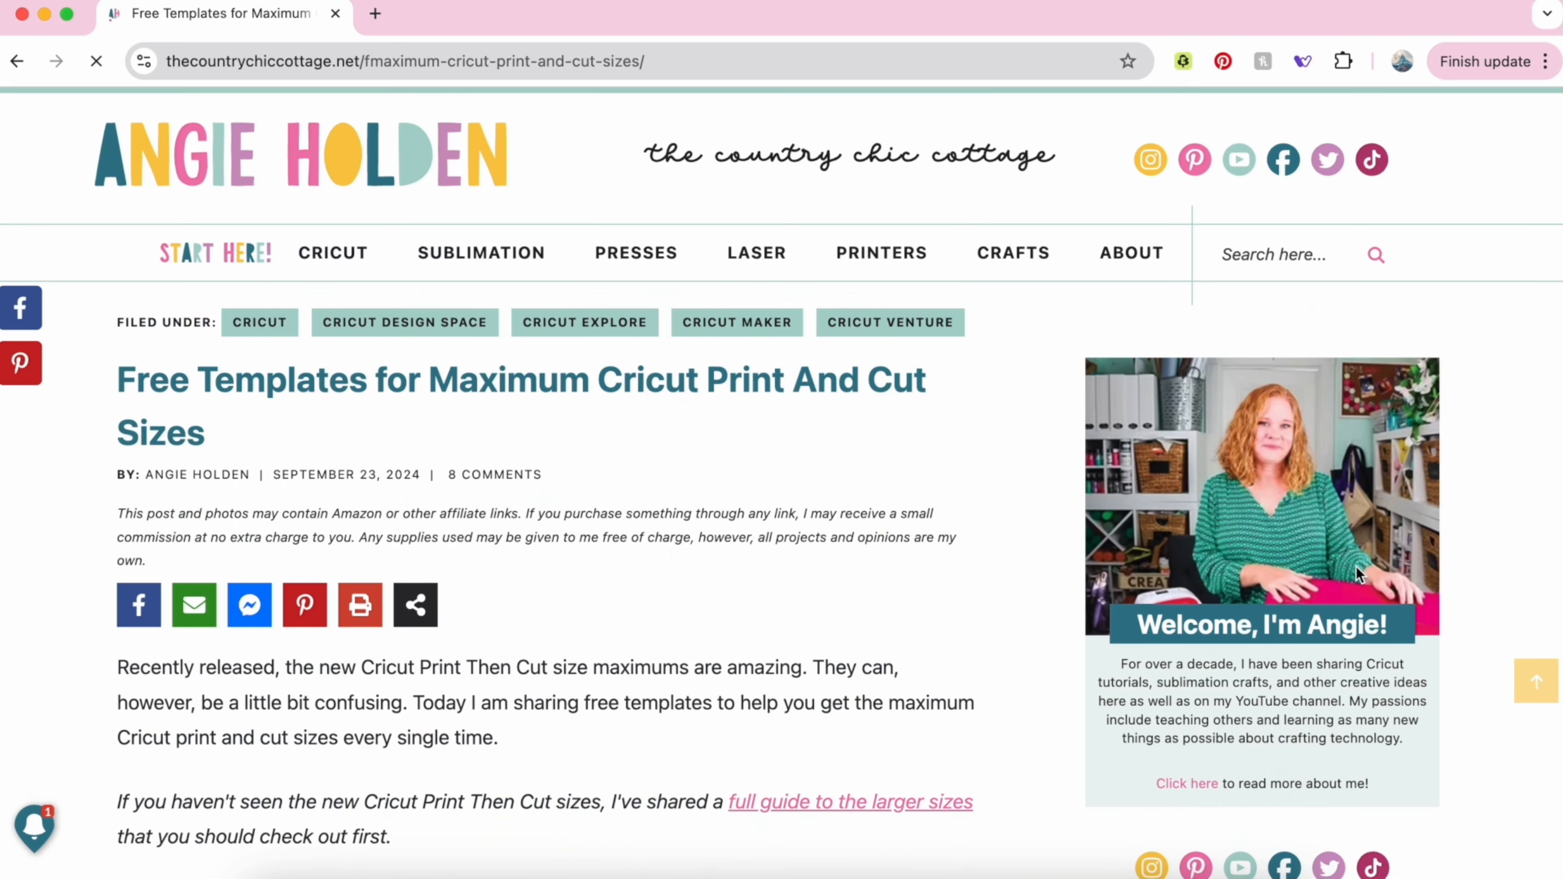
scroll(933, 449, "down", 10)
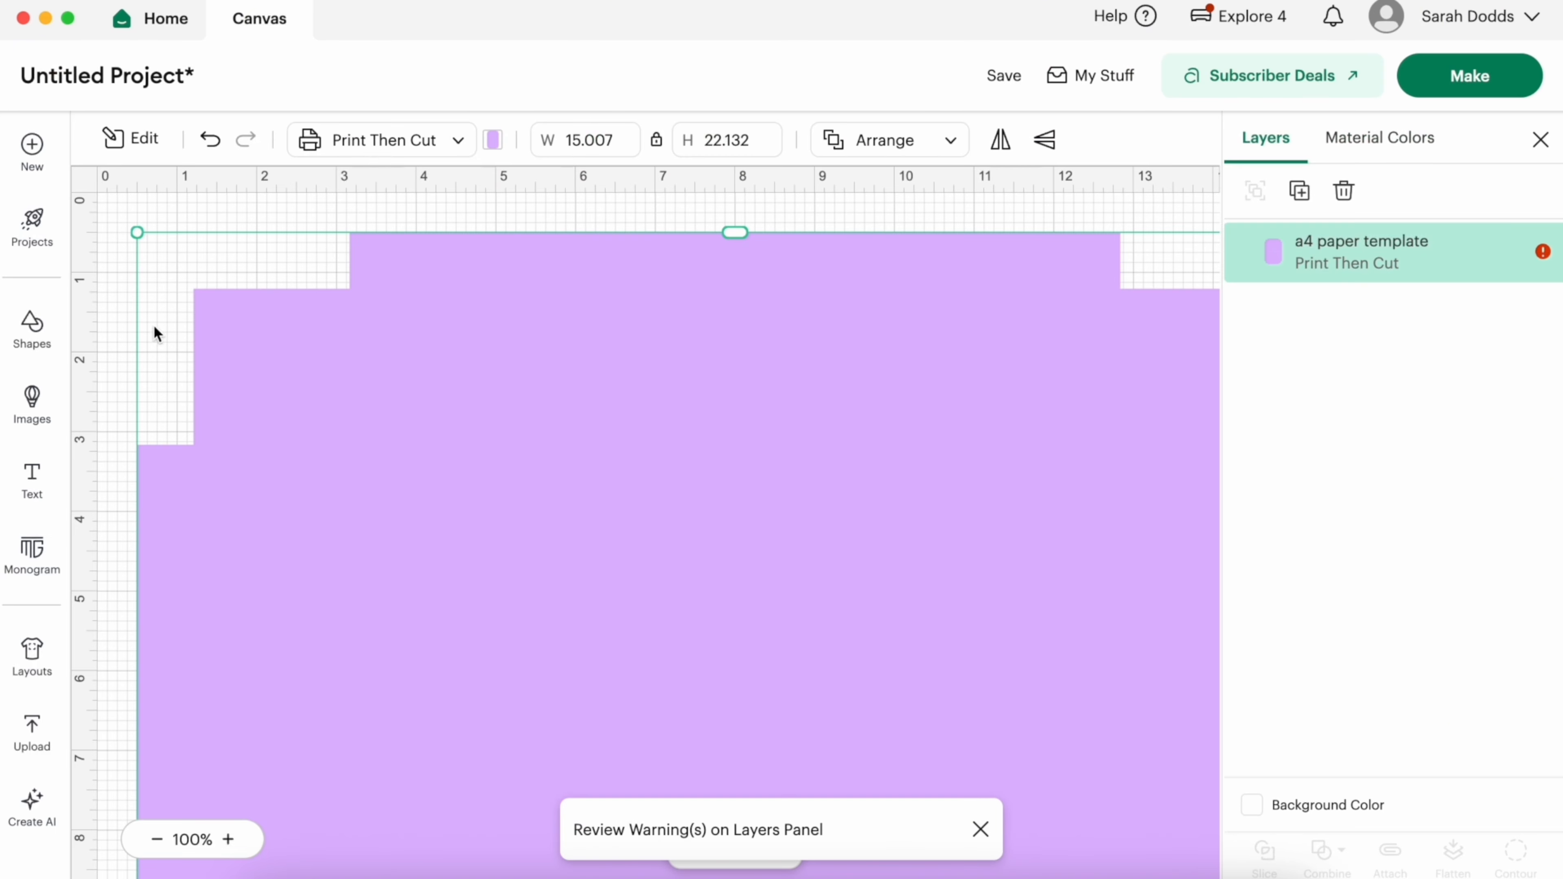
- Set the A4 paper template's width to 7.2 in with its proportions locked
scroll(626, 379, "down", 10)
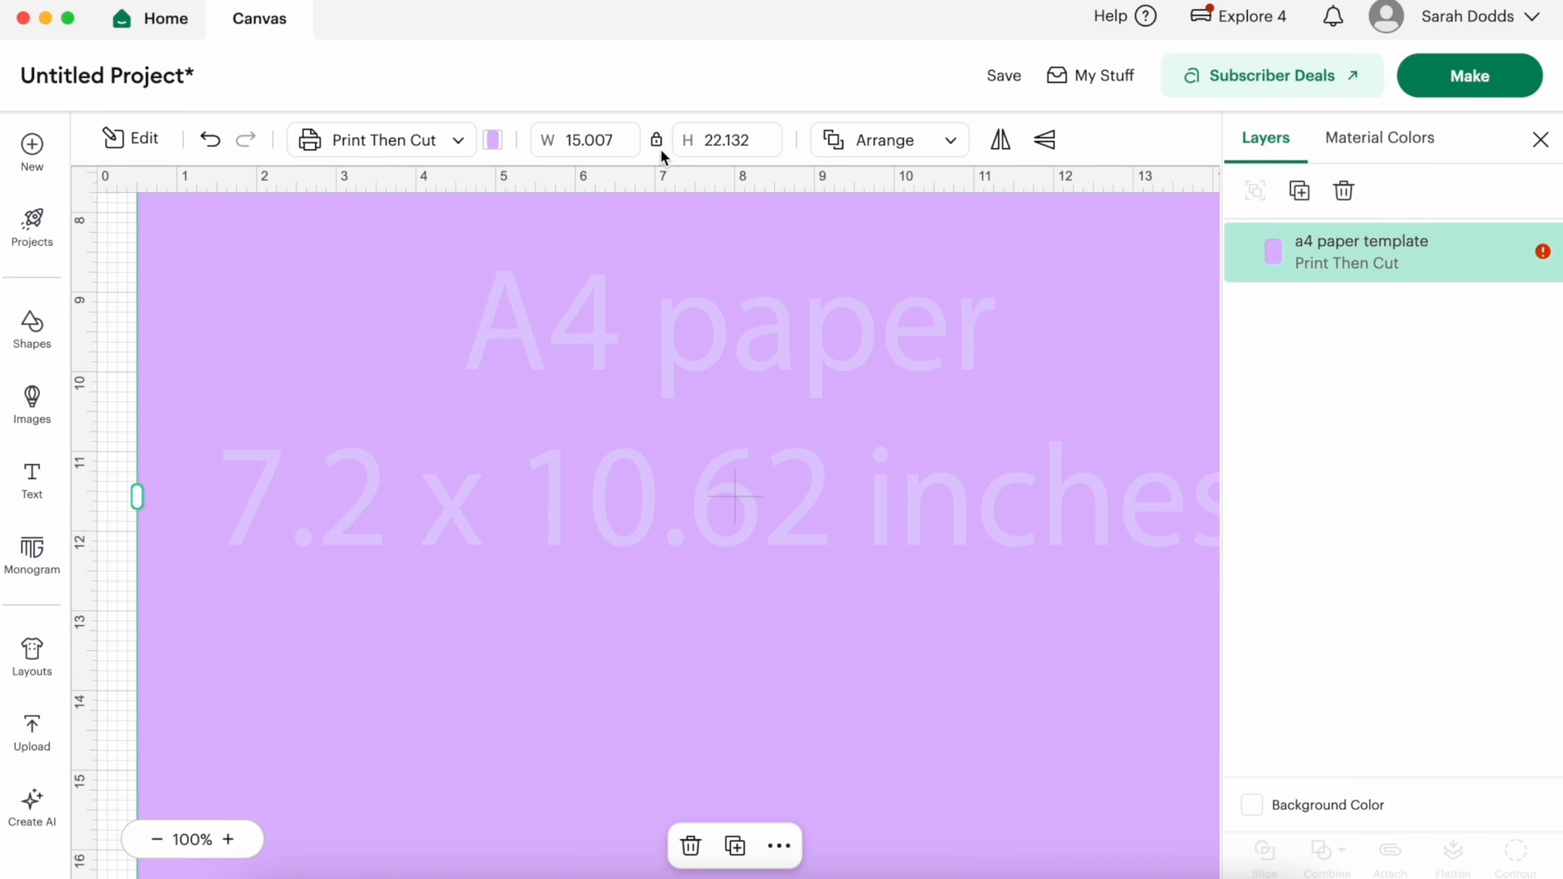
type("7.2")
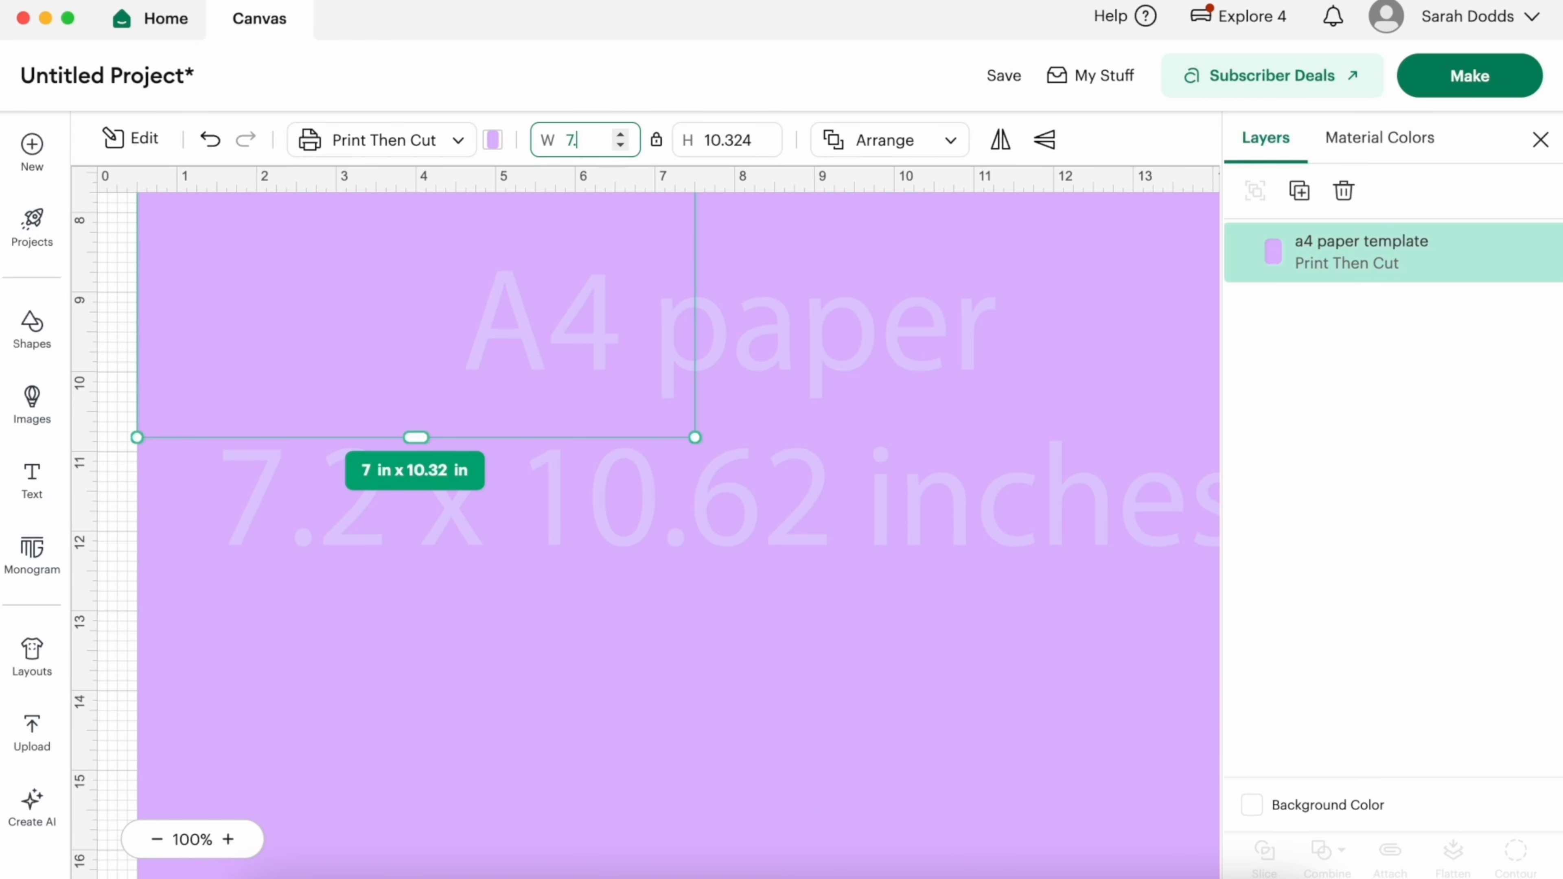
scroll(686, 527, "up", 8)
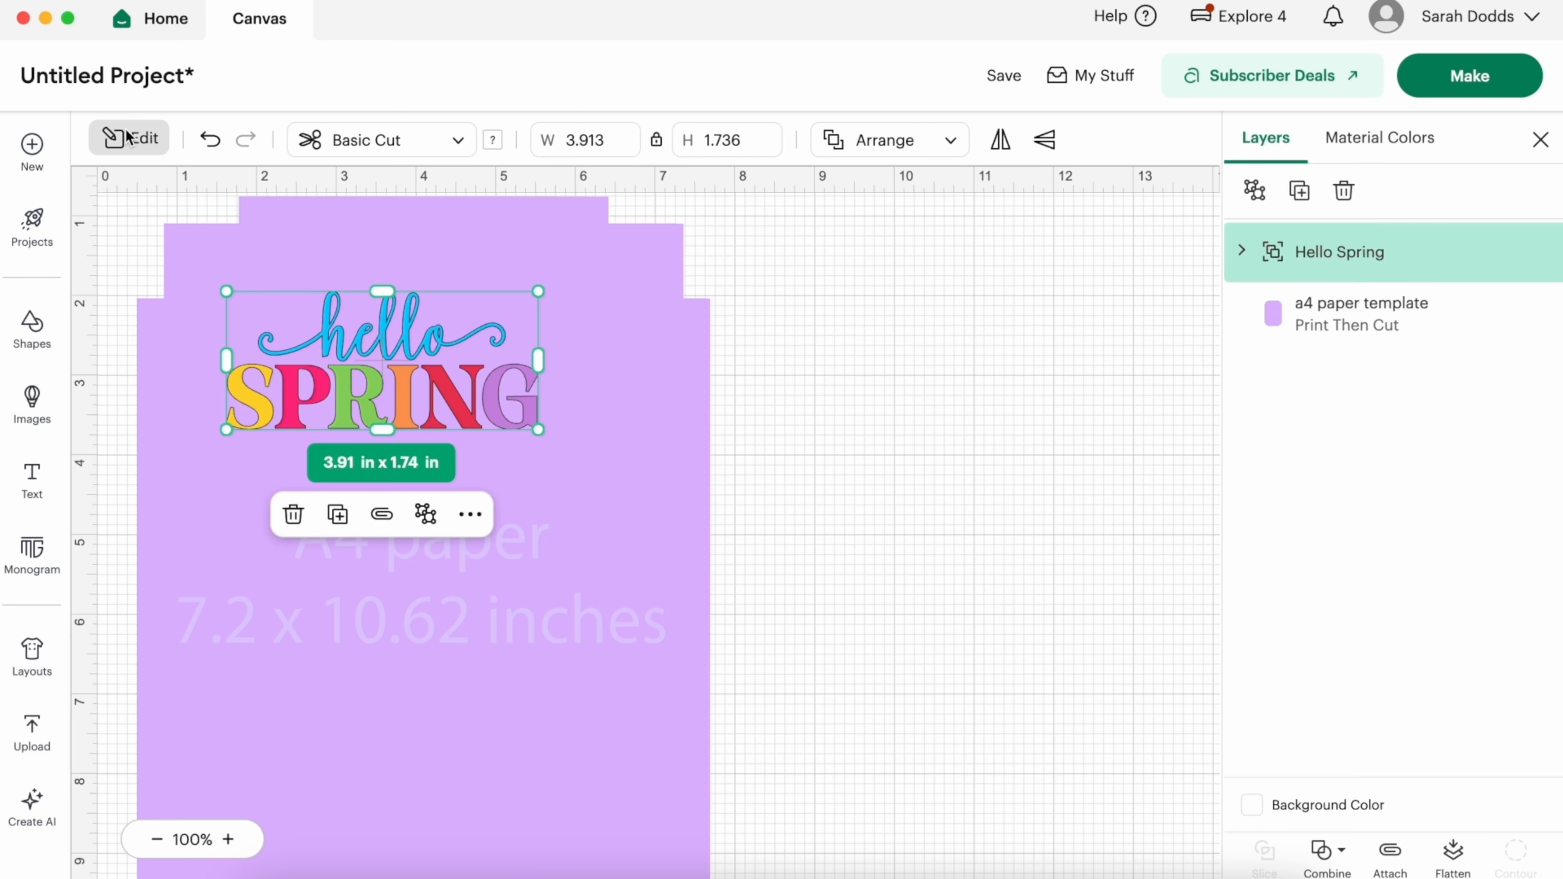
- Apply an offset around the Hello Spring image on the A4 template
left_click(129, 136)
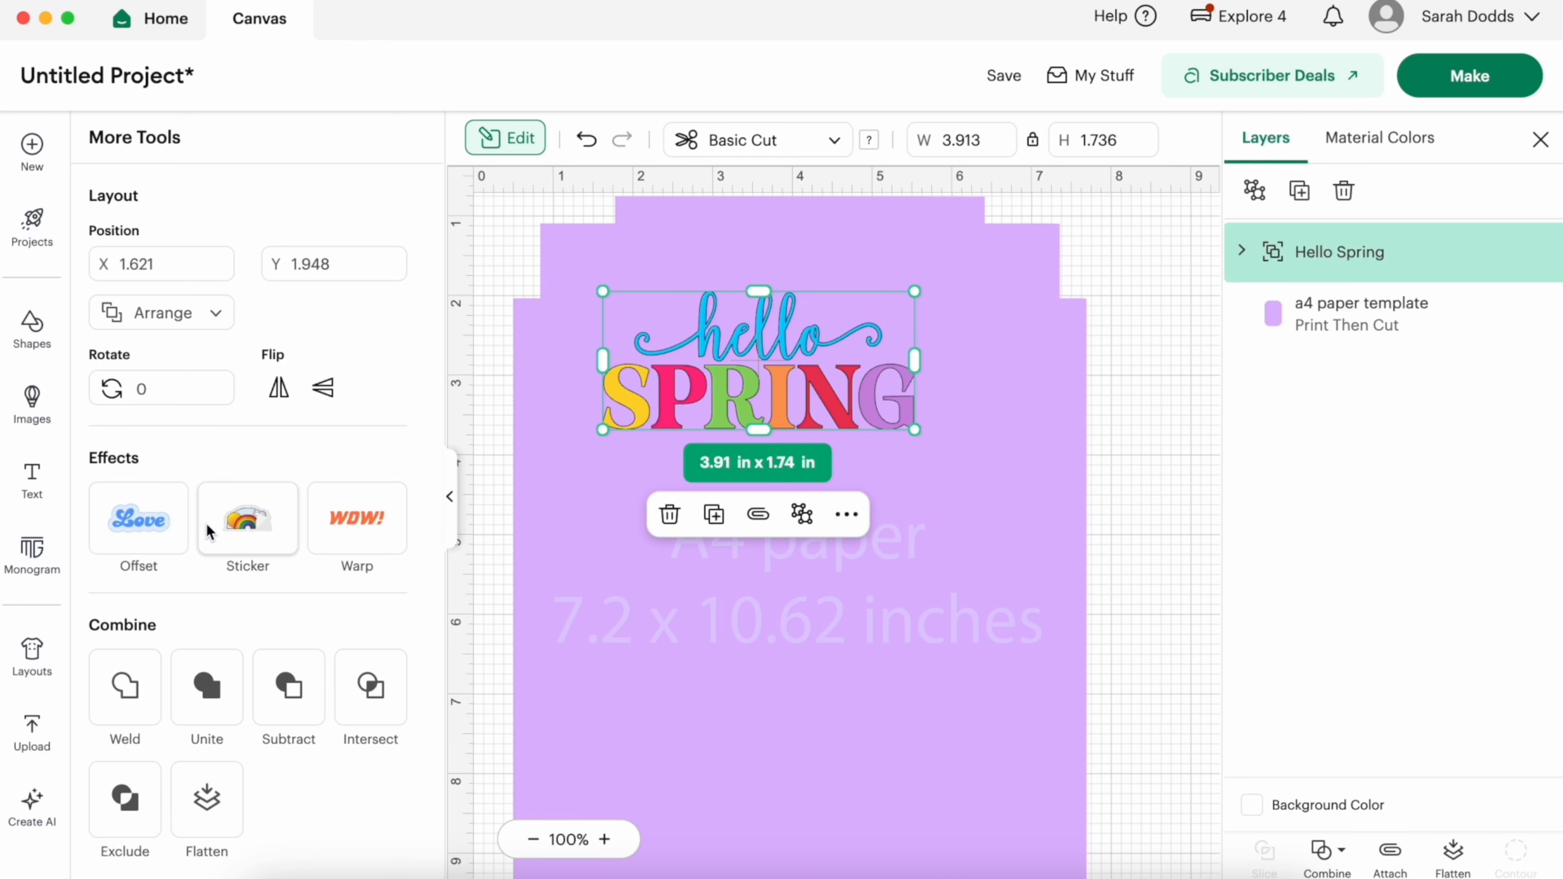
left_click(115, 525)
left_click(714, 766)
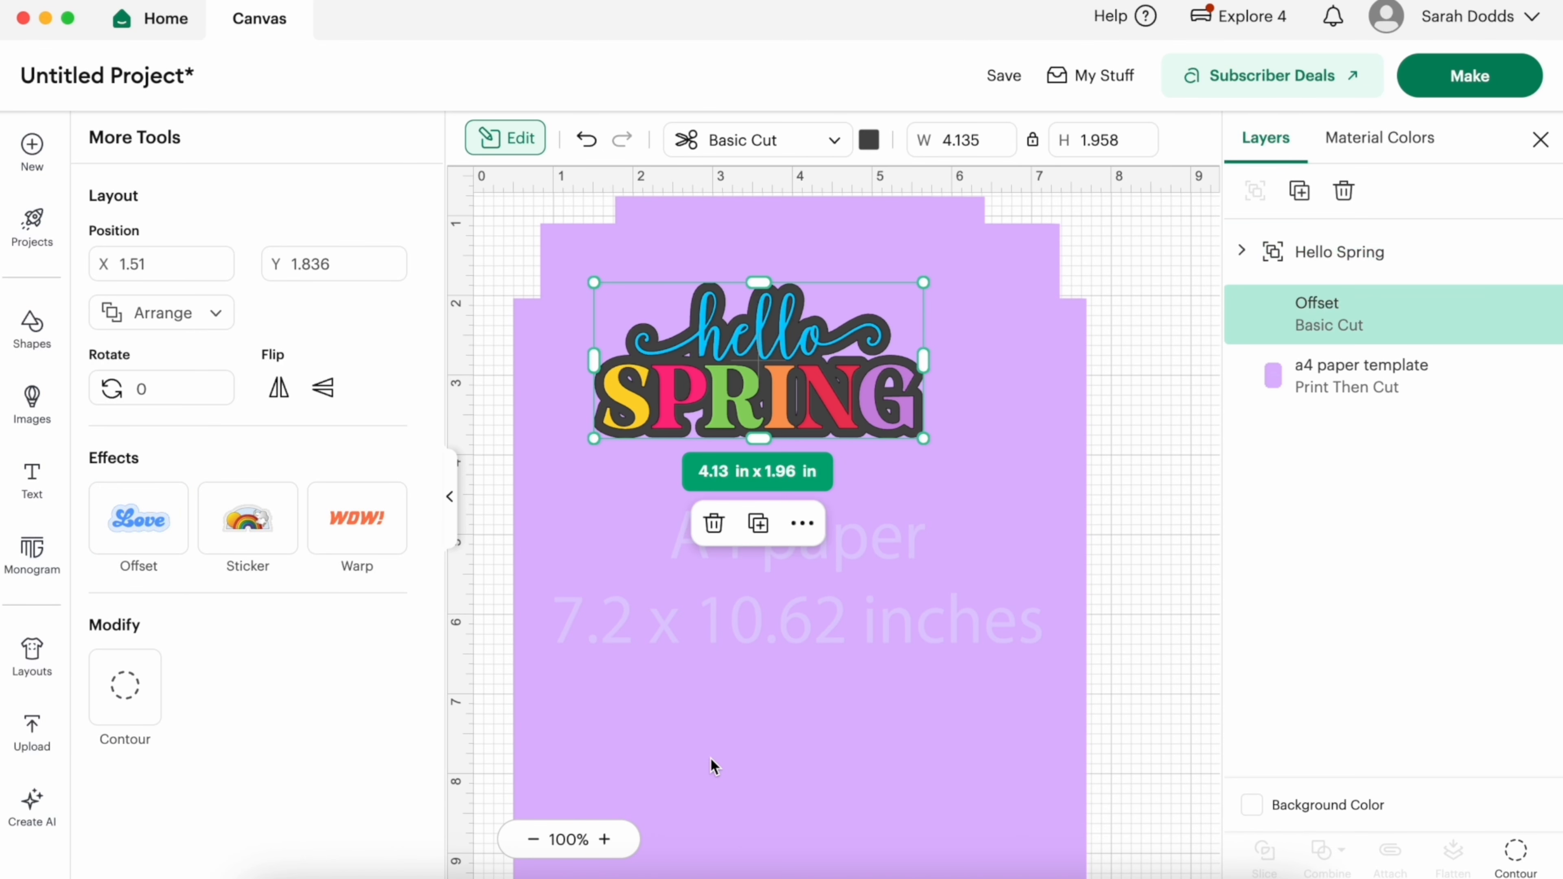